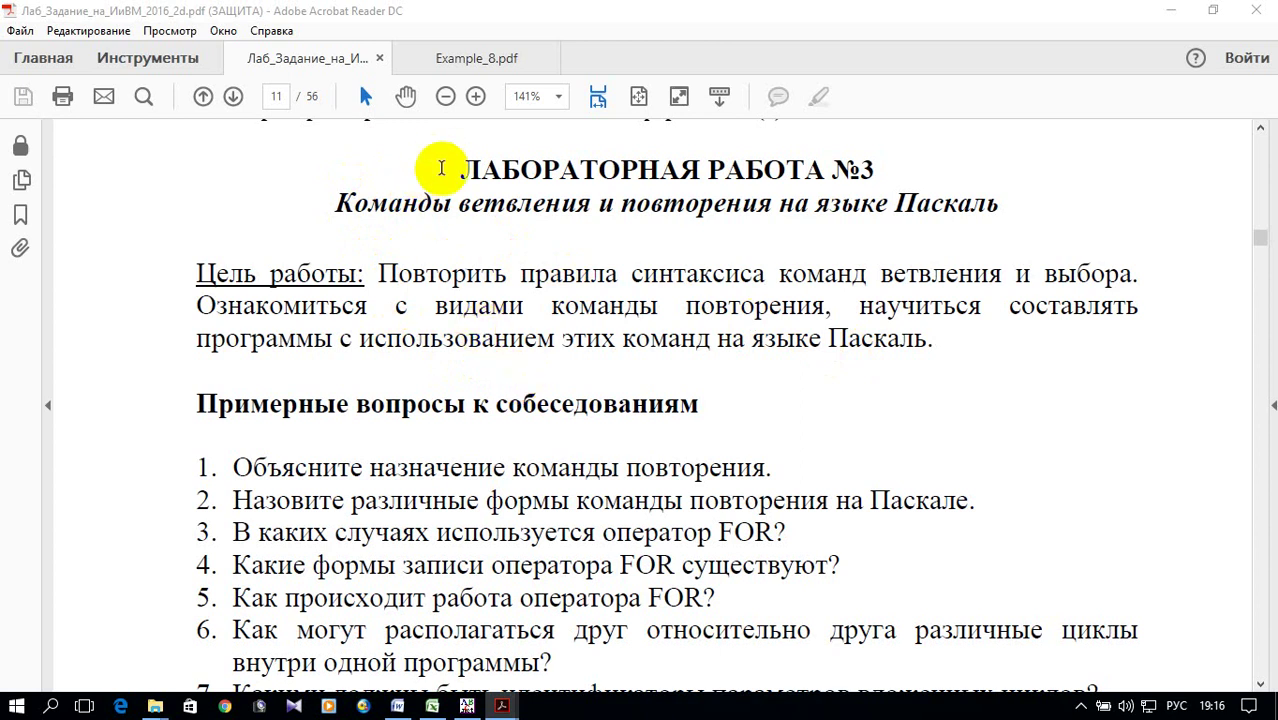
Show the Example_8.pdf sum-of-cubes task with the Tools pane collapsed for a wider page.
left_click(452, 60)
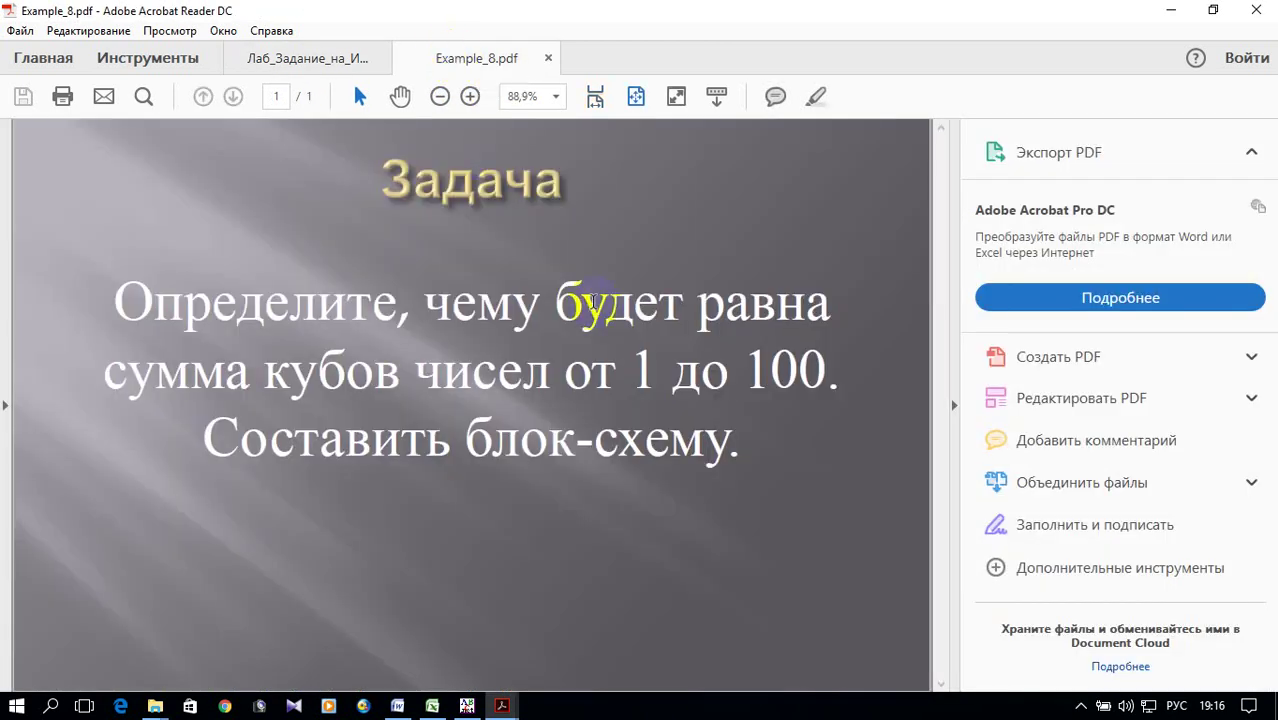
left_click(956, 407)
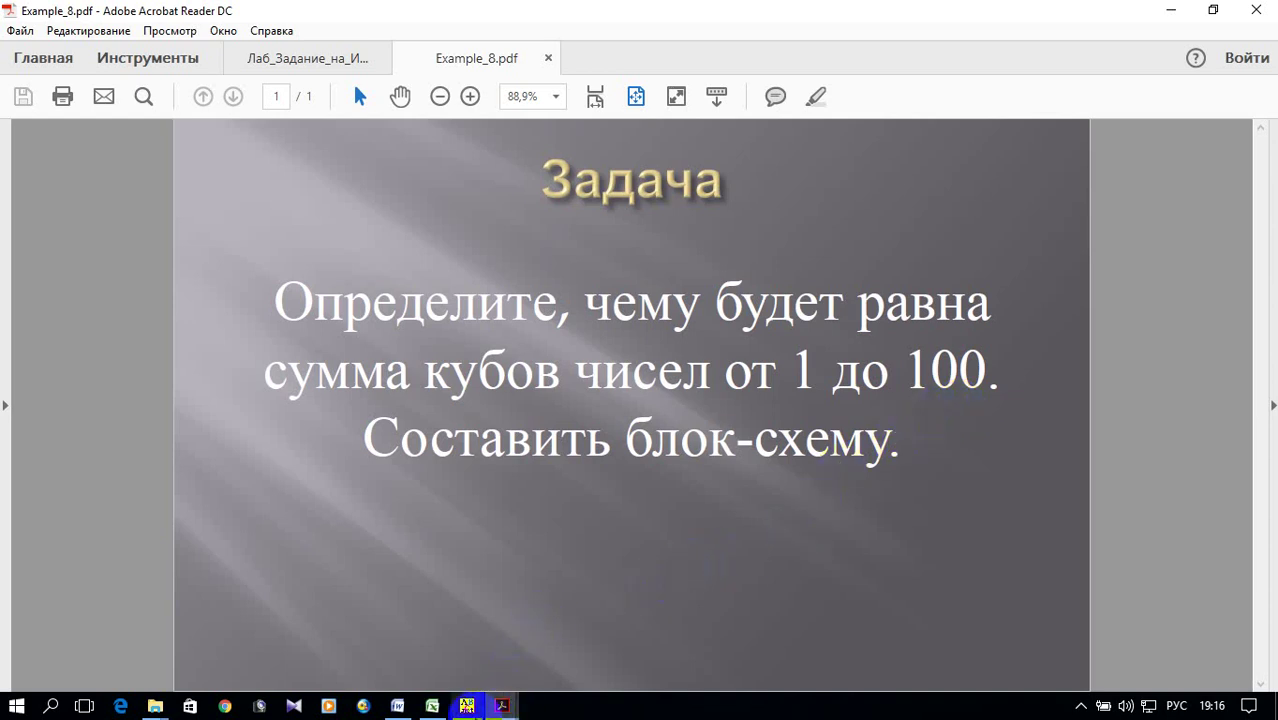
Write the Program Primer_8 skeleton with var i:integer; s:real; and an empty begin…end. block.
left_click(468, 706)
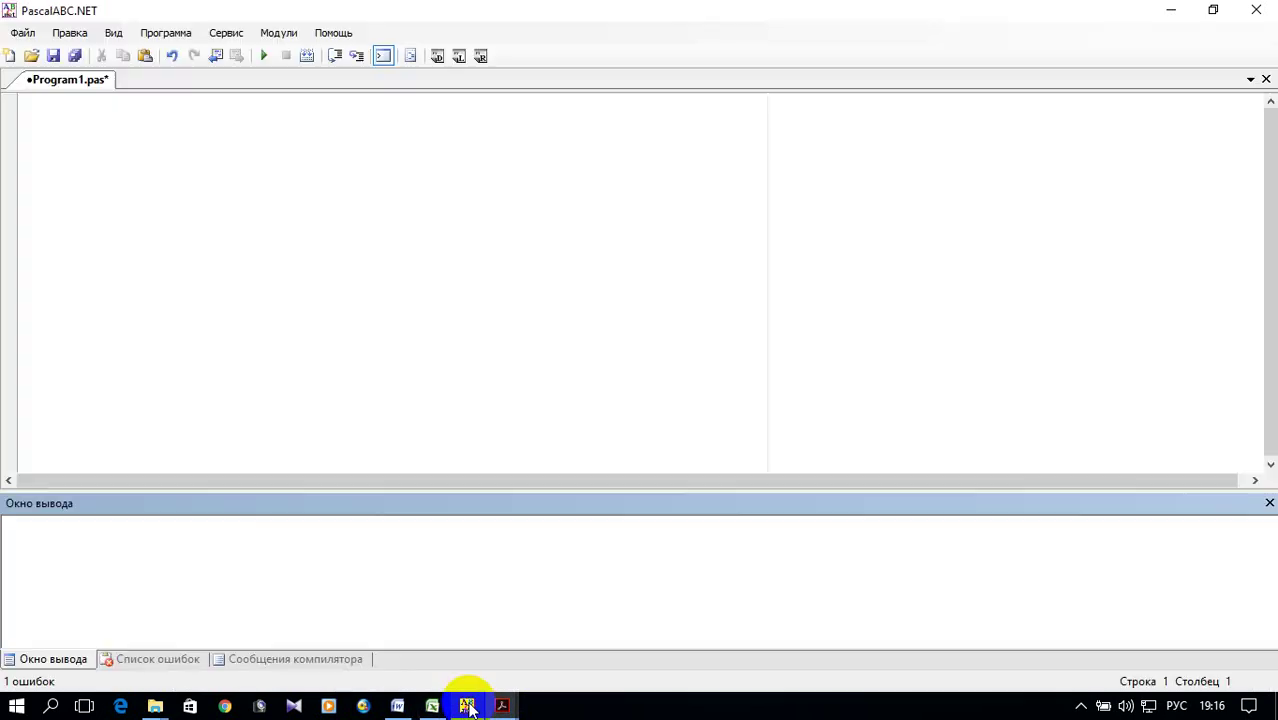
left_click(123, 140)
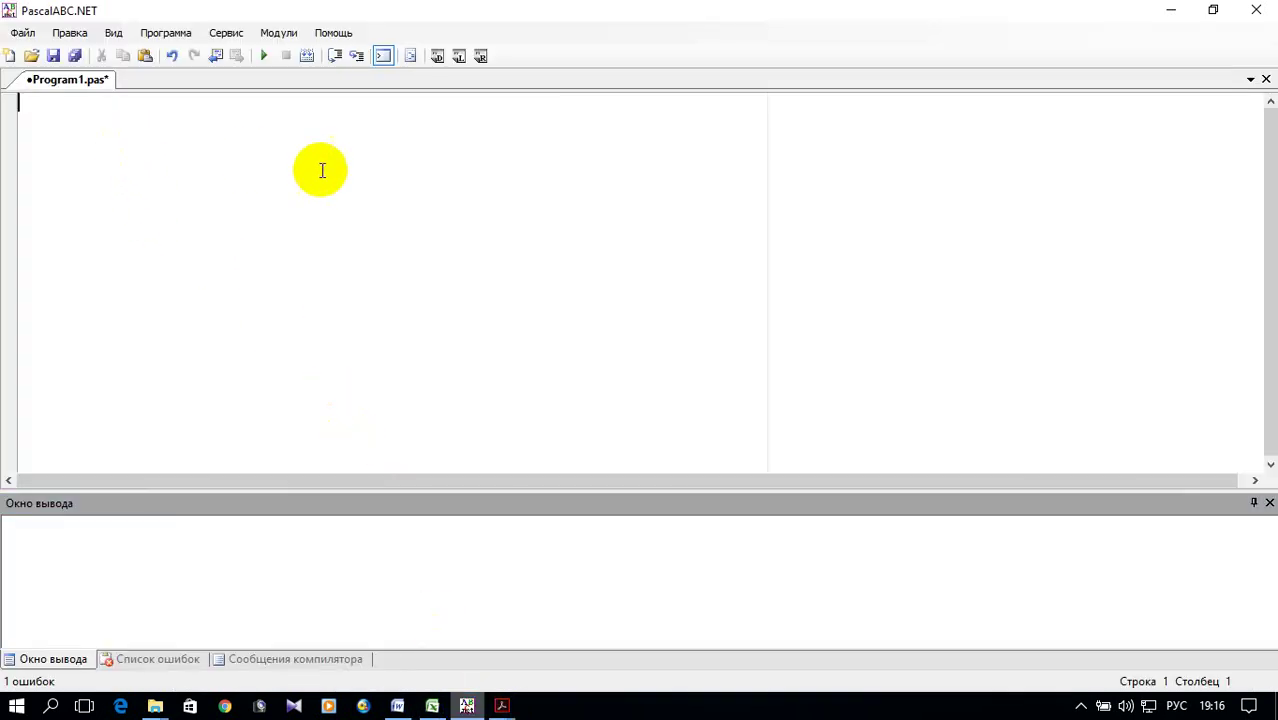
key("alt+shift")
type("Program Primer_8;")
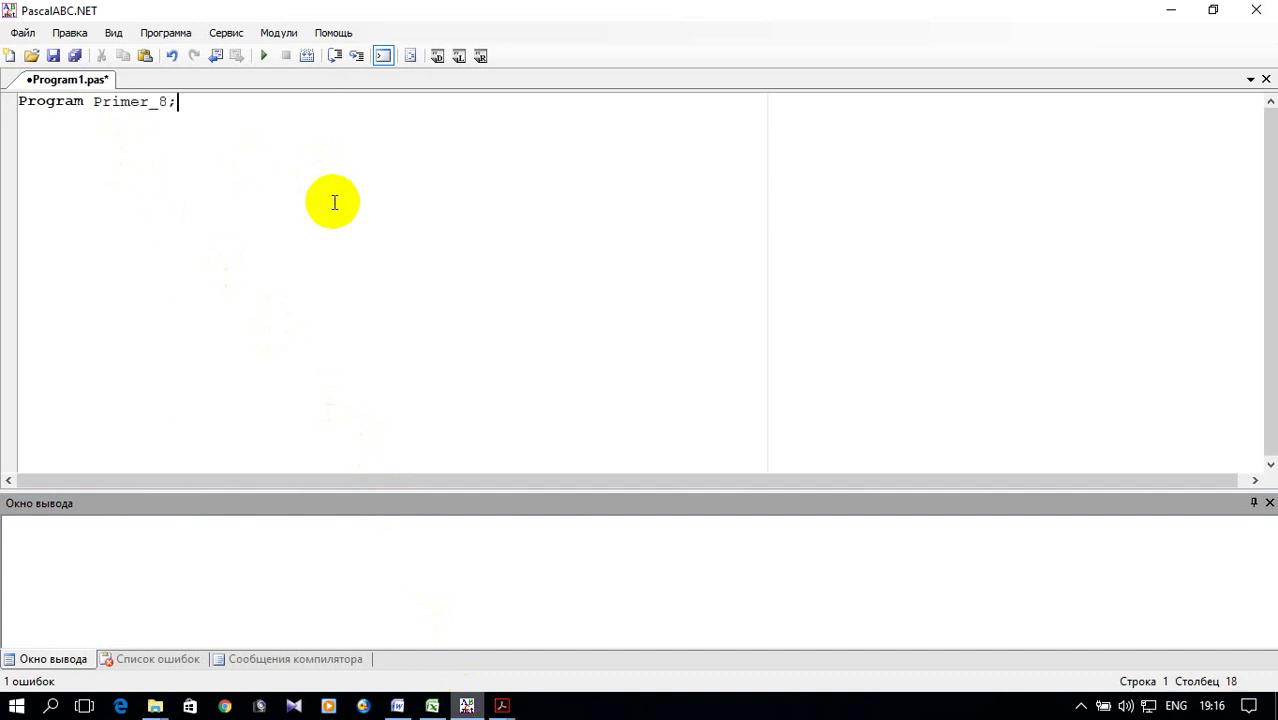
key("Return")
type("var ")
type("i")
type(":")
type("integer")
type("; ")
type("s")
type(":")
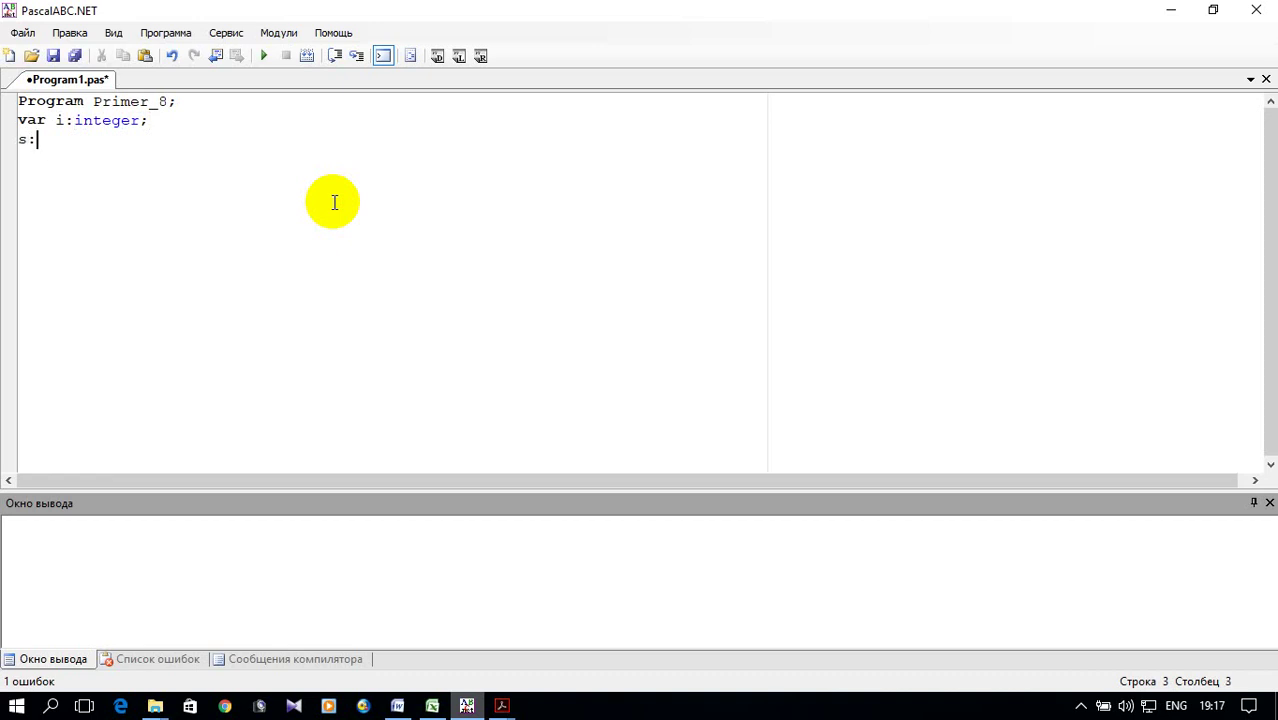
type("real;")
key("Return")
type("be")
type("gin")
key("Return")
type("end.")
left_click(78, 157)
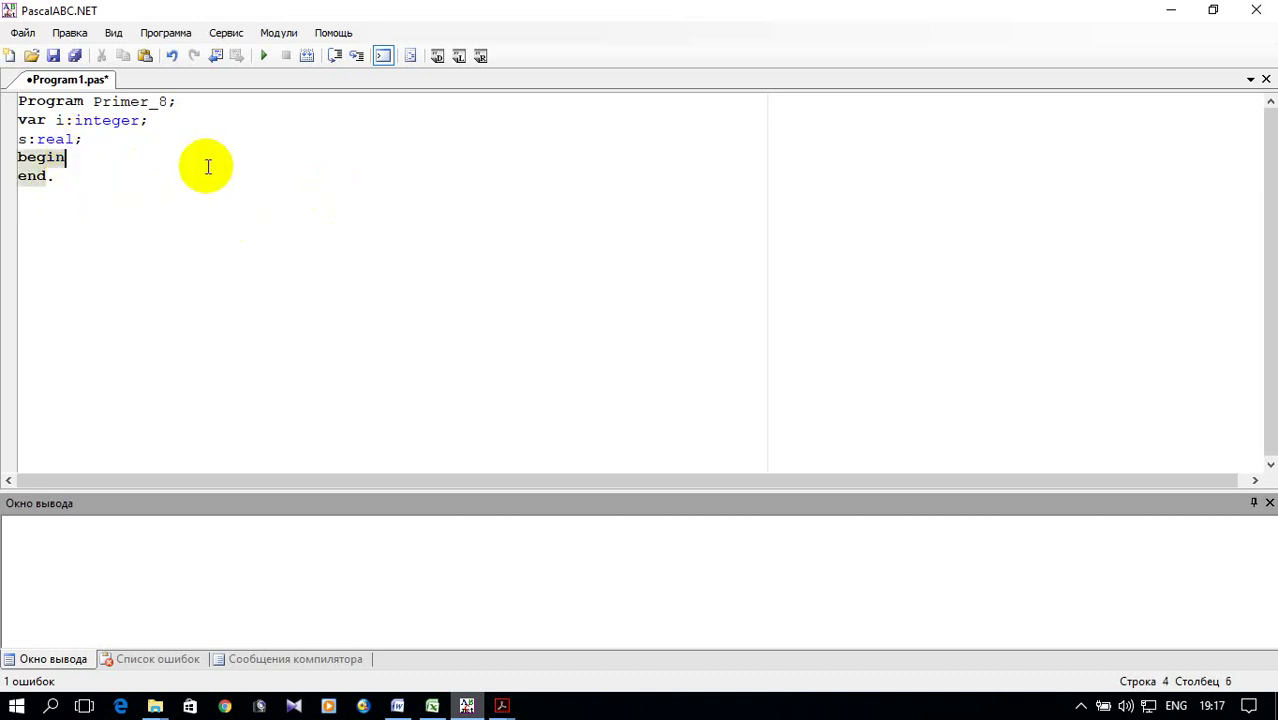
Add the loop for i:=1 to 100 do s:=s+i*i*i; followed by writeln('s=',s:5:2).
key("Return")
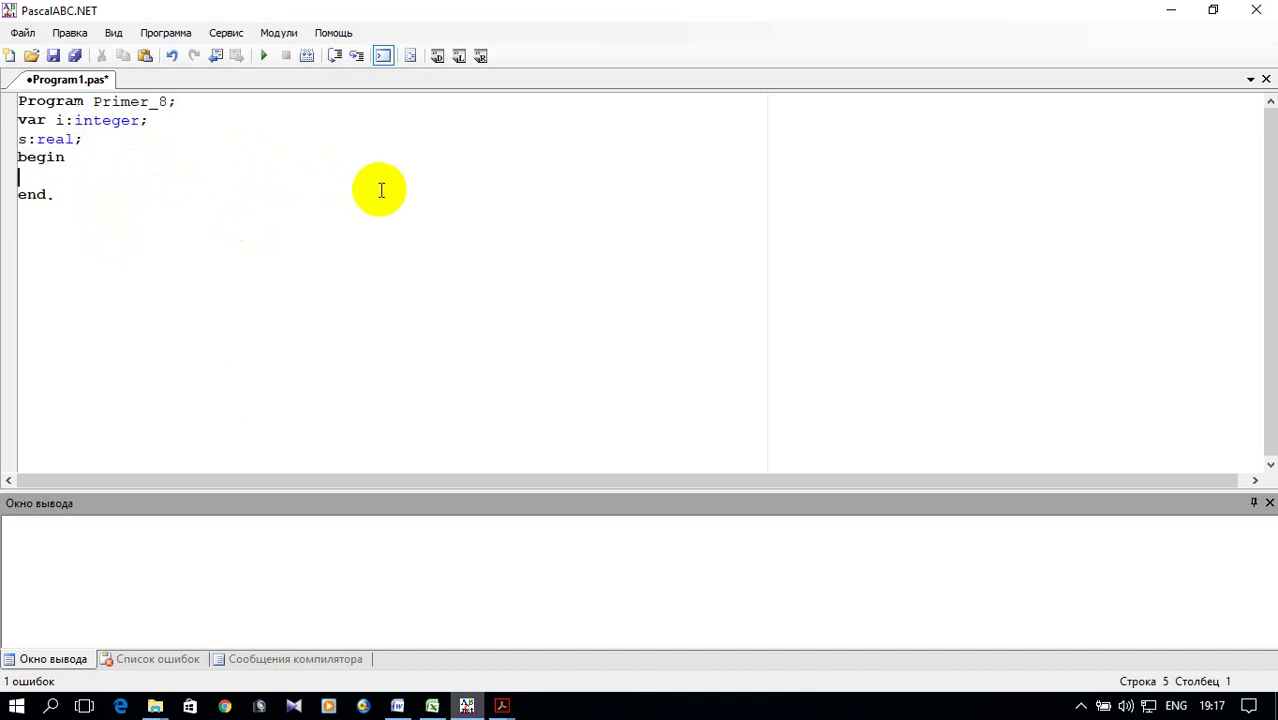
type("for i")
type(":=1")
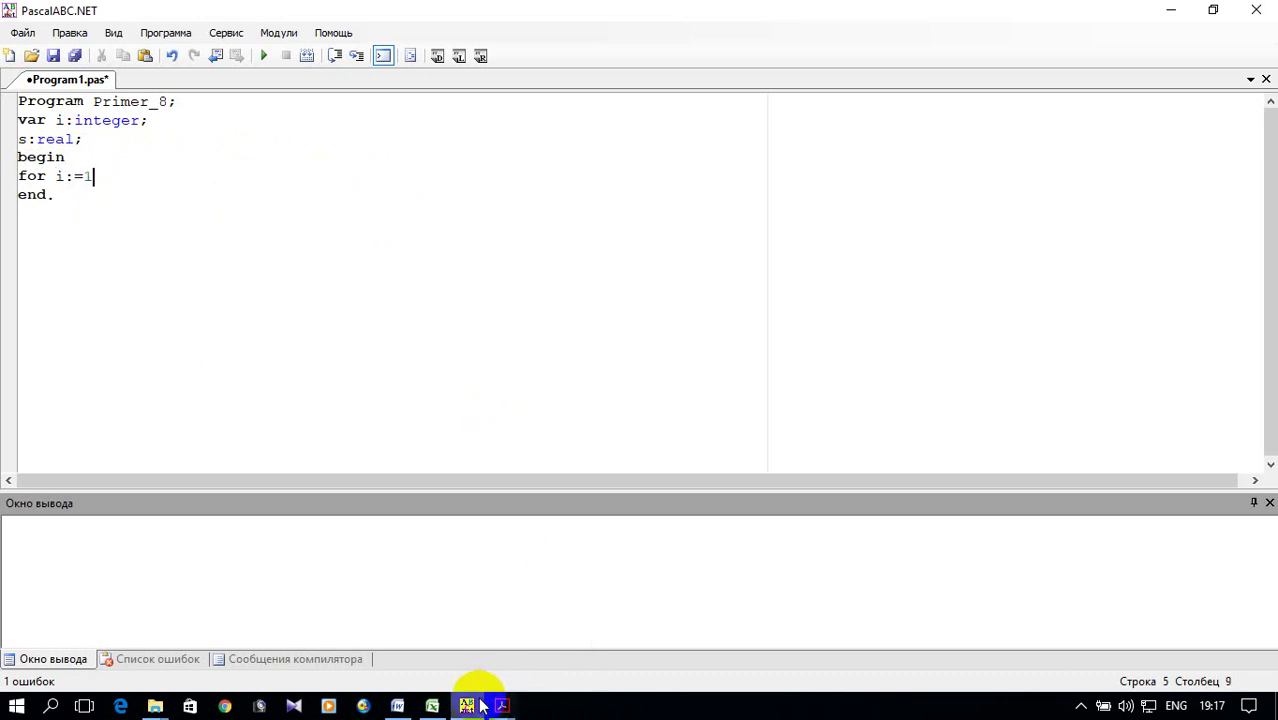
mouse_move(502, 706)
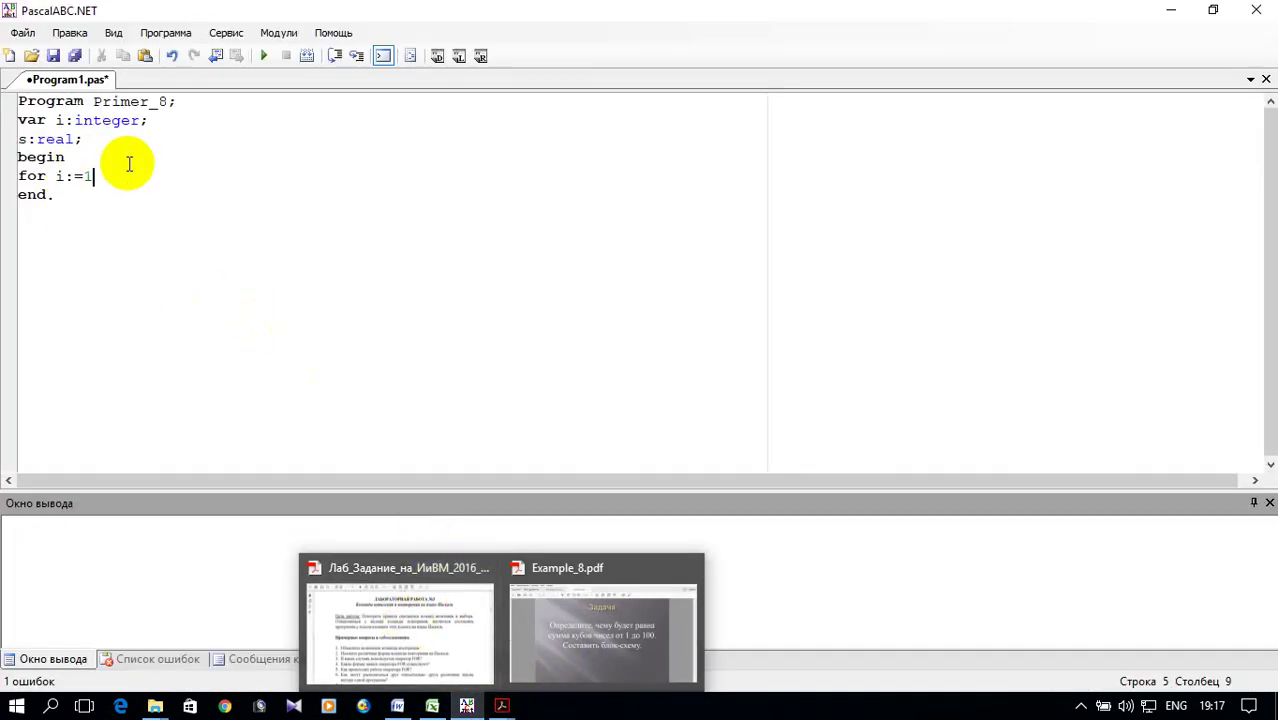
type("to ")
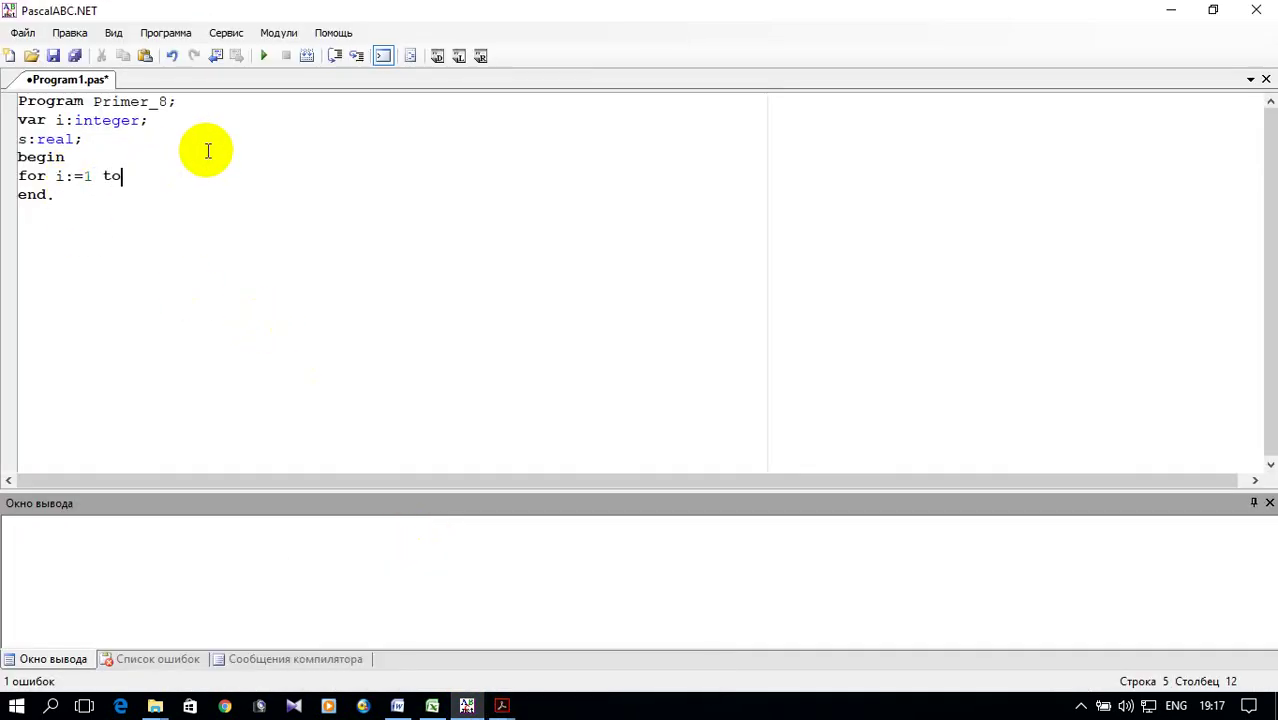
type("100")
type(" d")
type("o")
type(" s")
type("=s")
type("+")
type("i")
type("*")
type("i*i")
type(";")
key("BackSpace")
type("*i")
type(";")
key("Return")
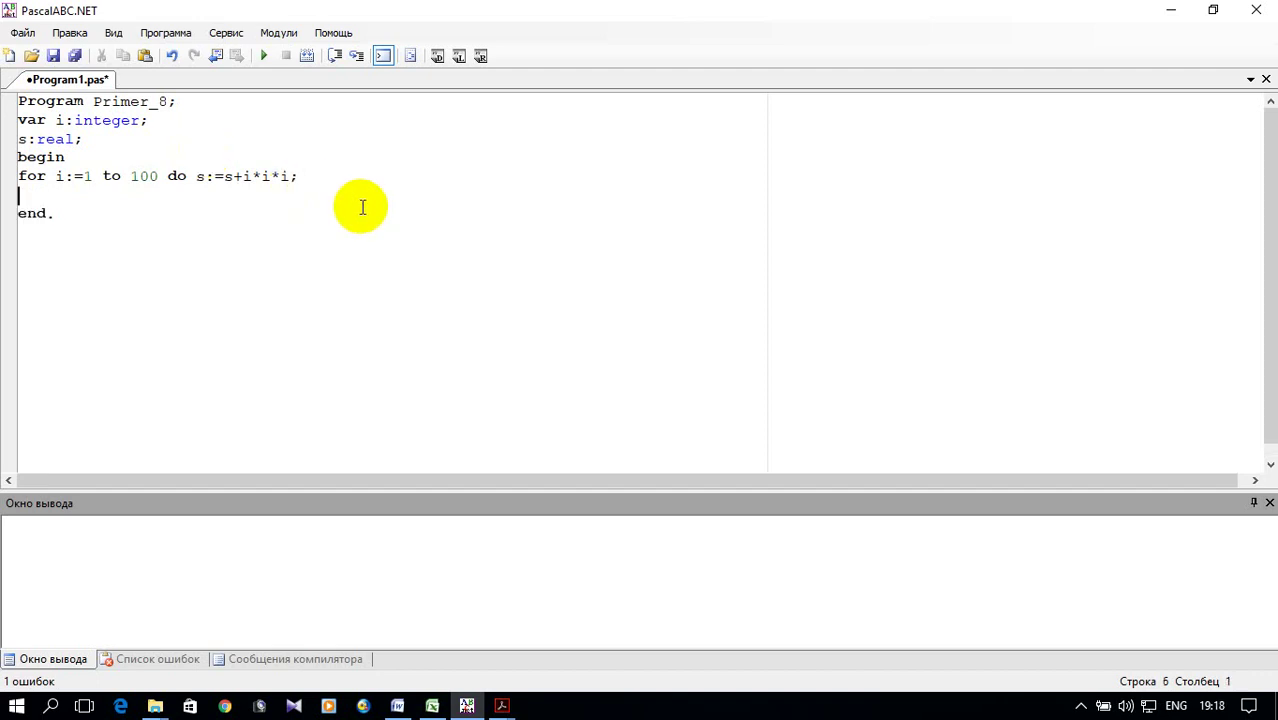
type("writeln(")
type("'s='")
type(",s:")
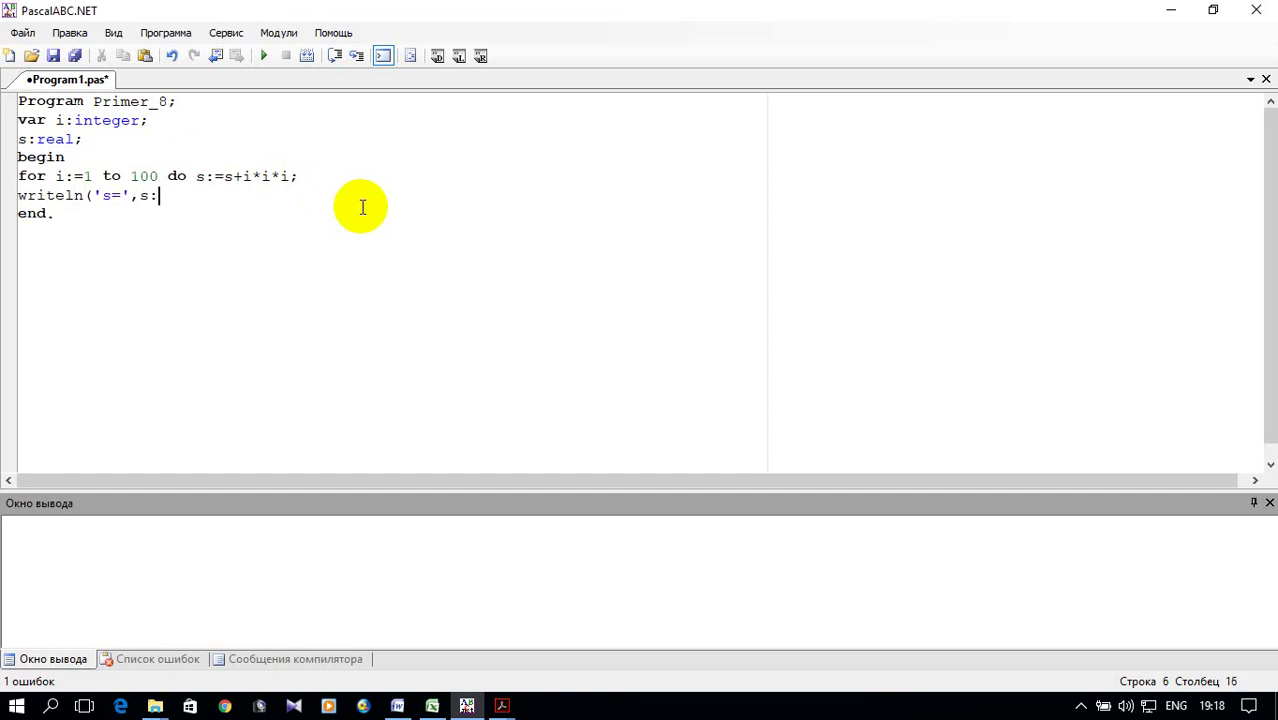
type("5:2")
type(")")
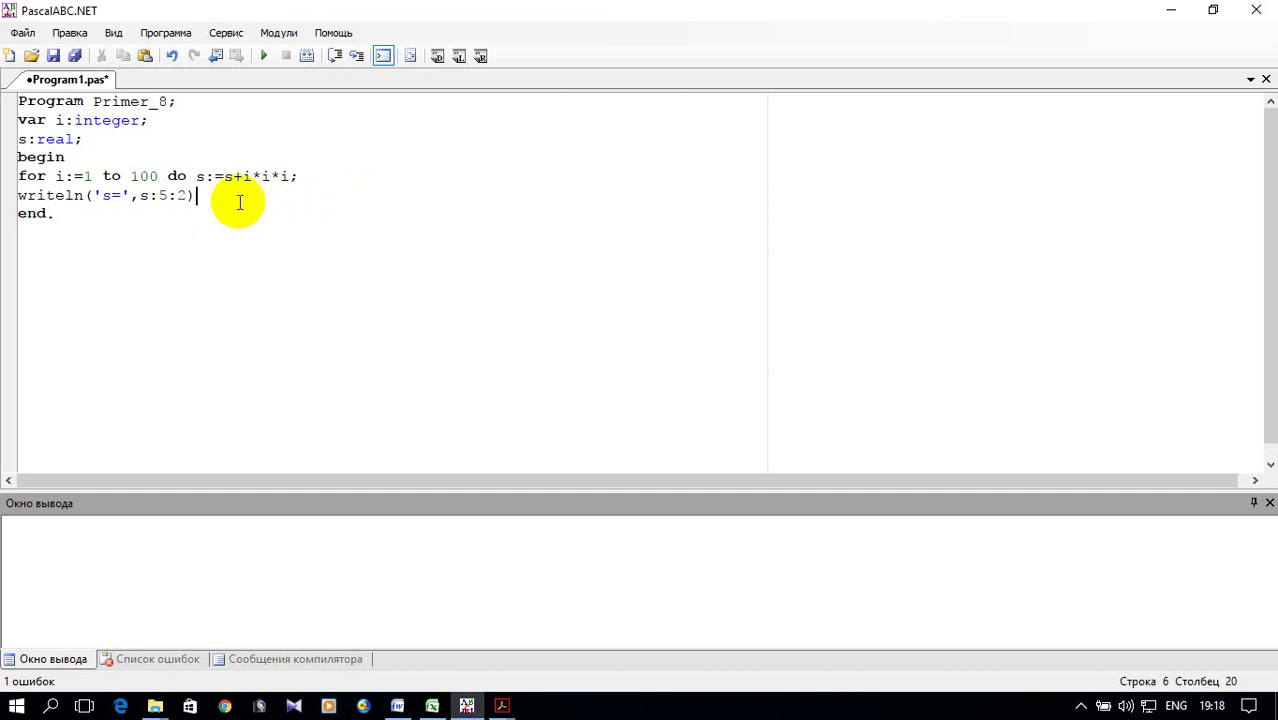
Insert s:=0; after begin and run the program, which prints s=25502500.00.
left_click(72, 153)
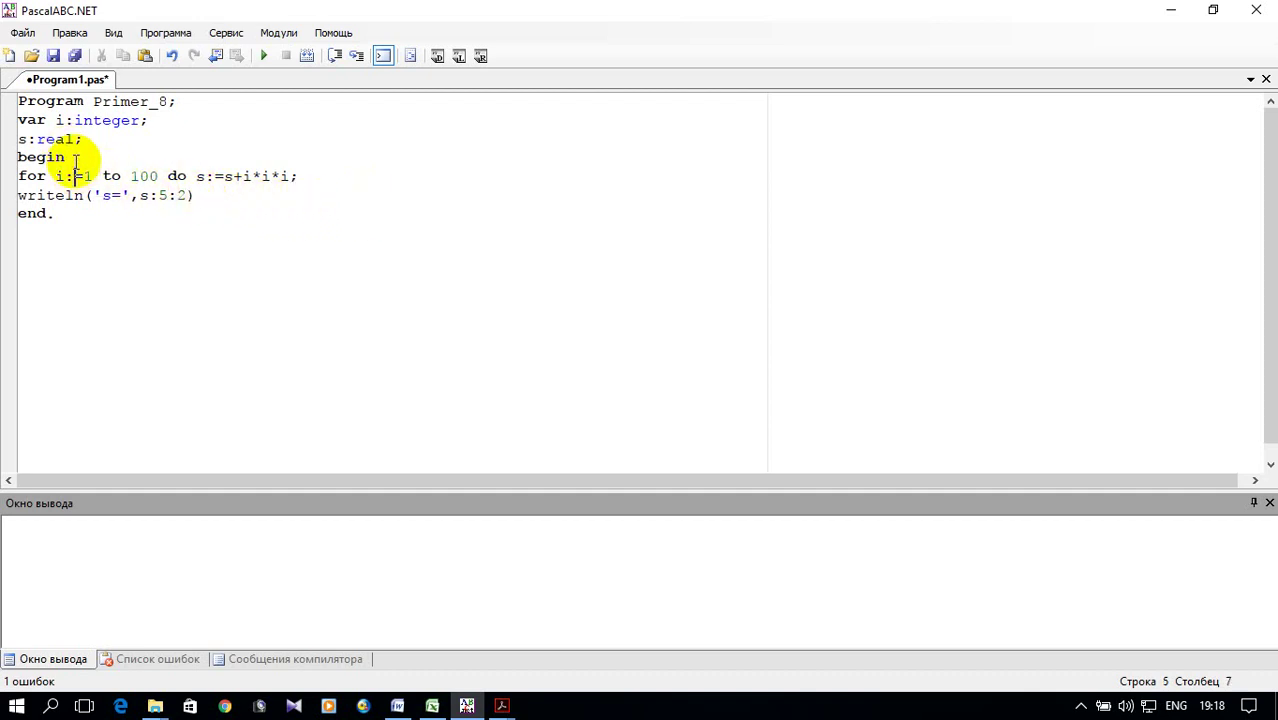
key("Return")
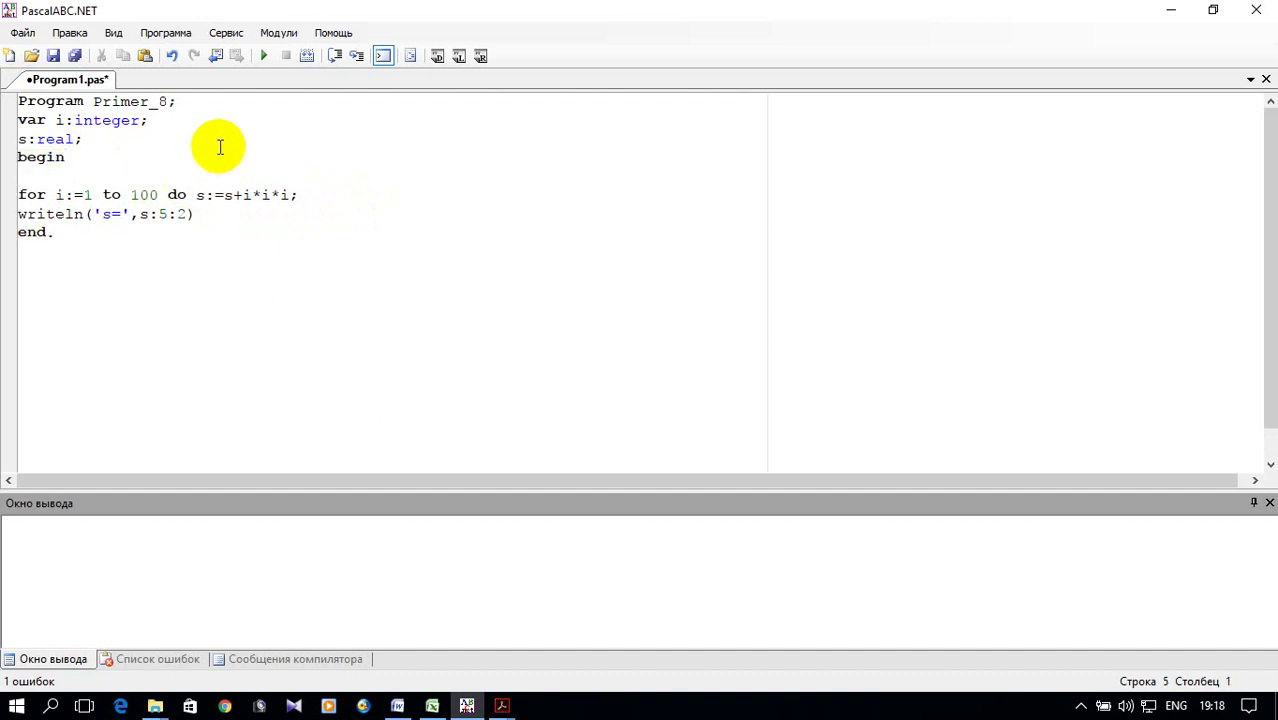
type("s:=0;")
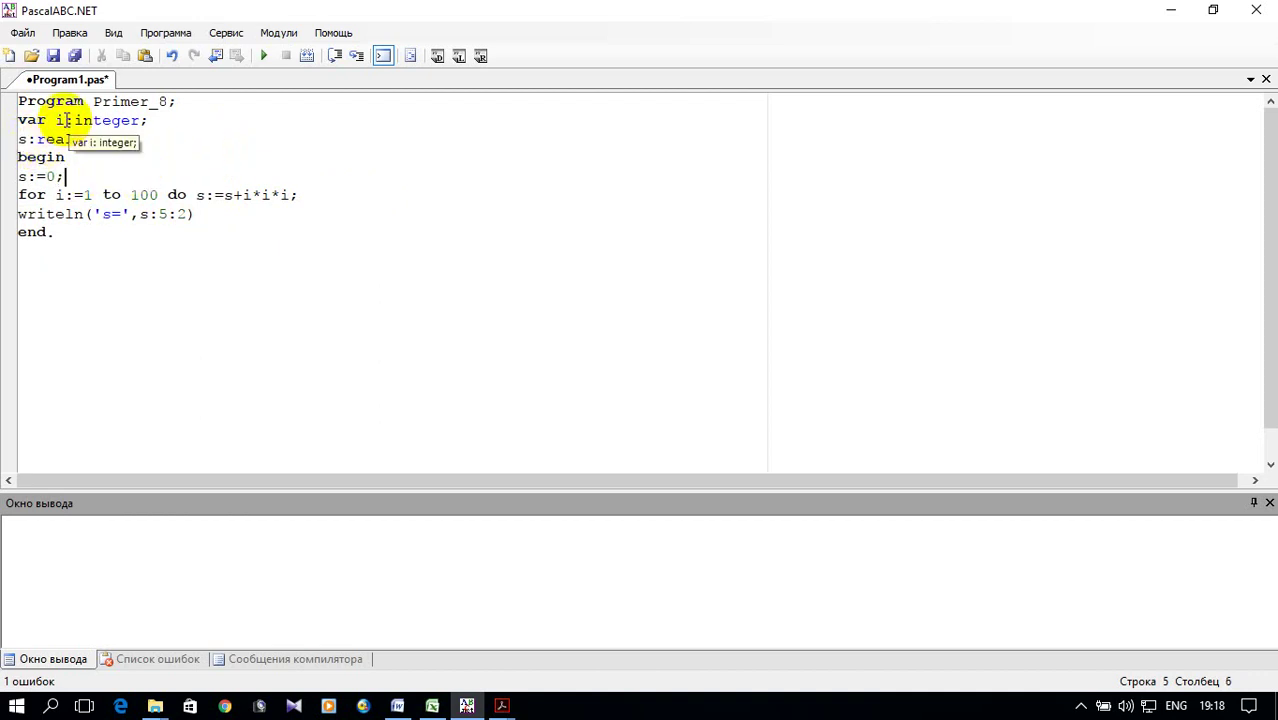
left_click_drag(62, 176, 9, 178)
left_click(143, 172)
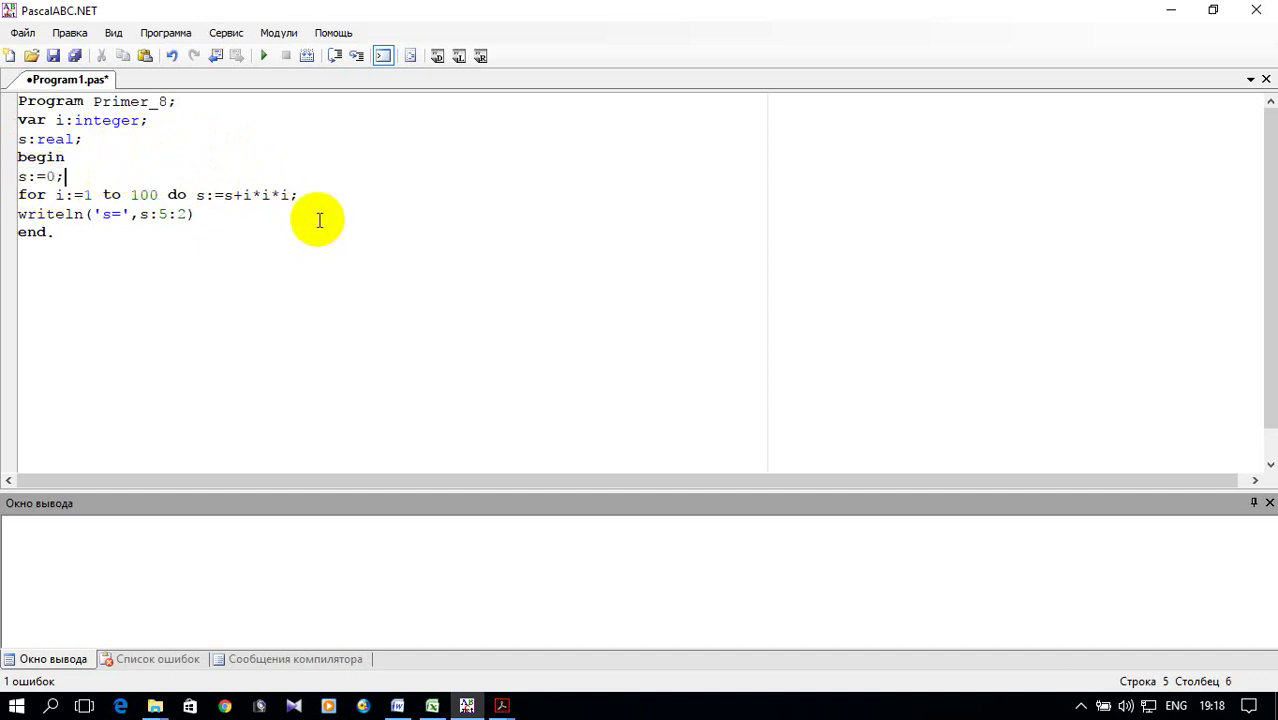
left_click(263, 60)
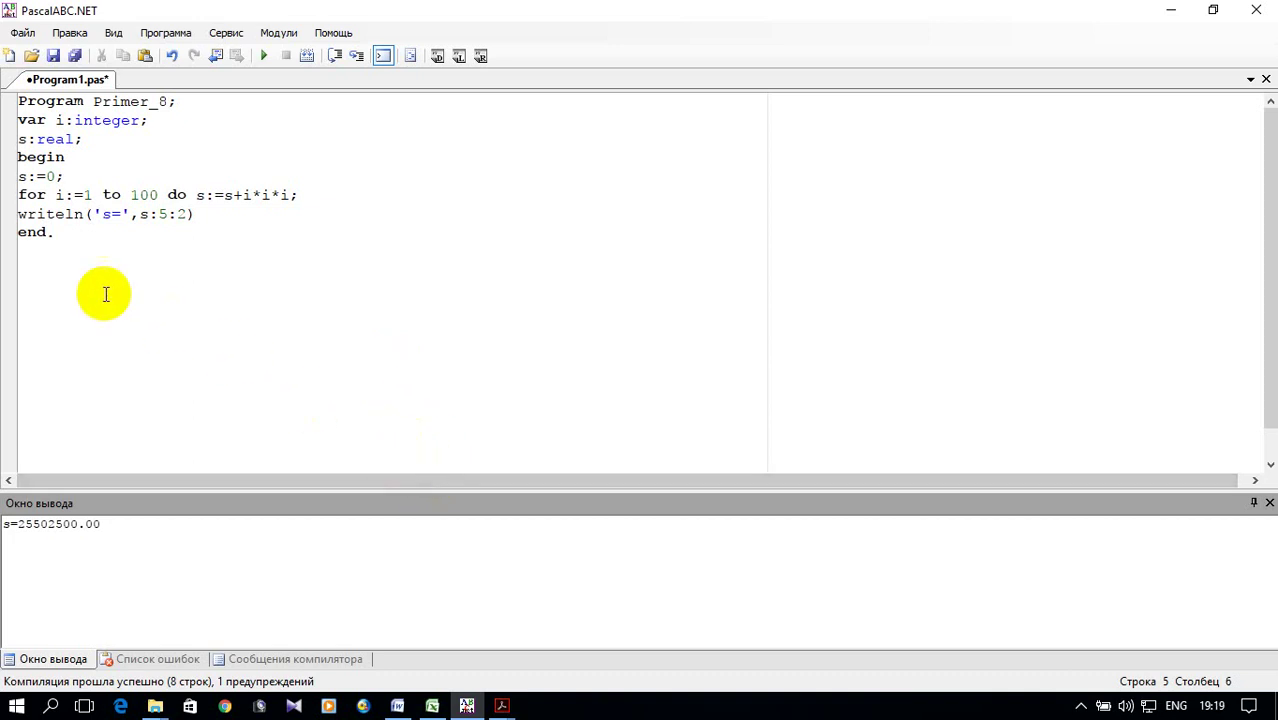
Copy the entire program code for use in the Excel workbook.
left_click(37, 198)
left_click_drag(55, 232, 14, 100)
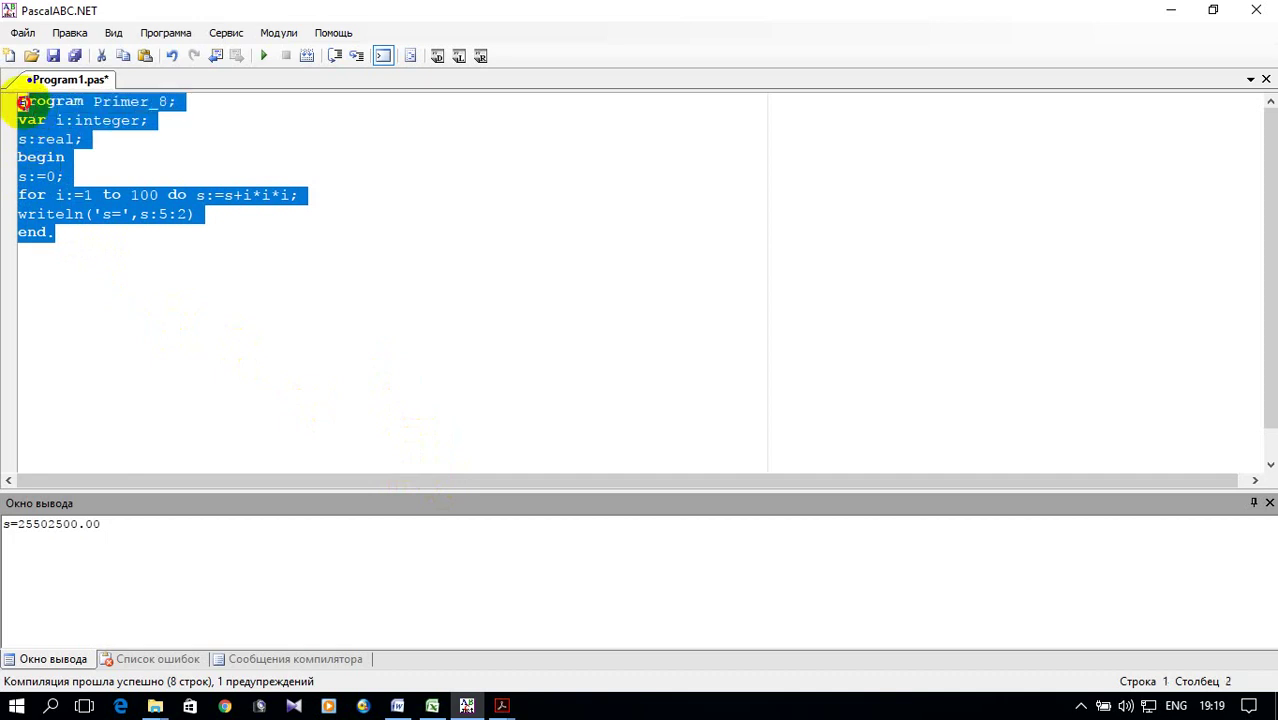
right_click(42, 108)
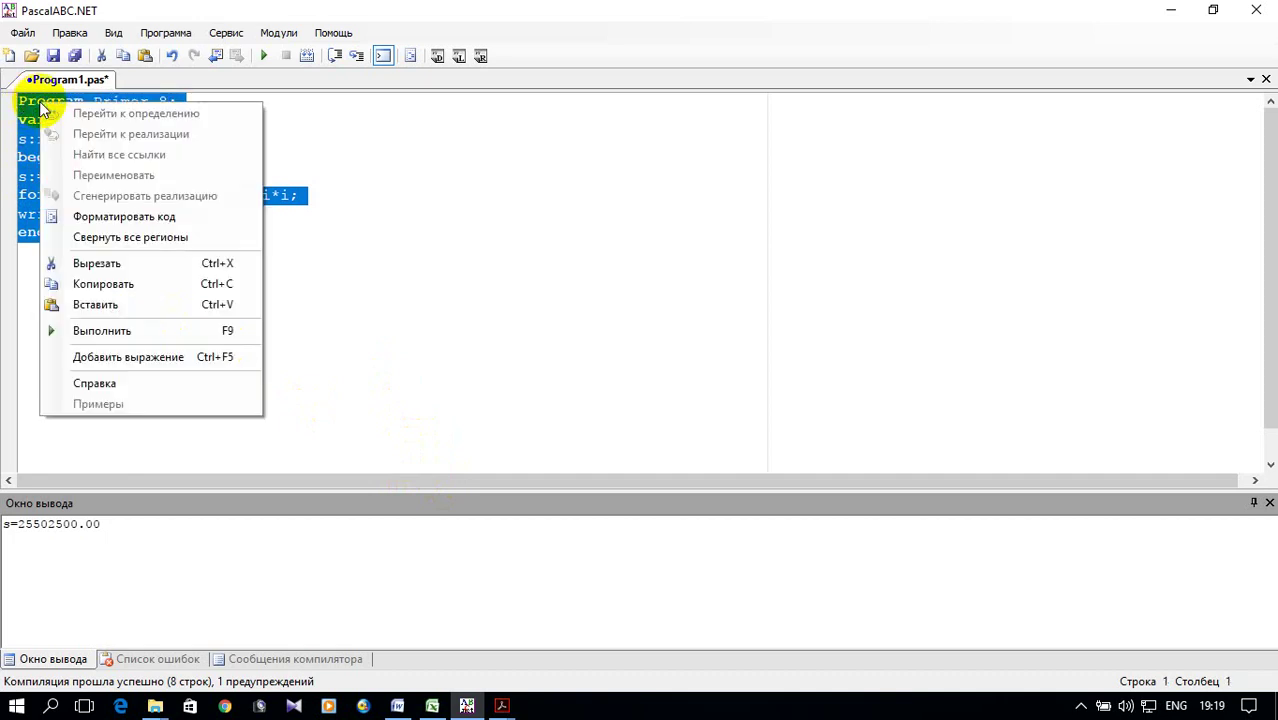
left_click(133, 283)
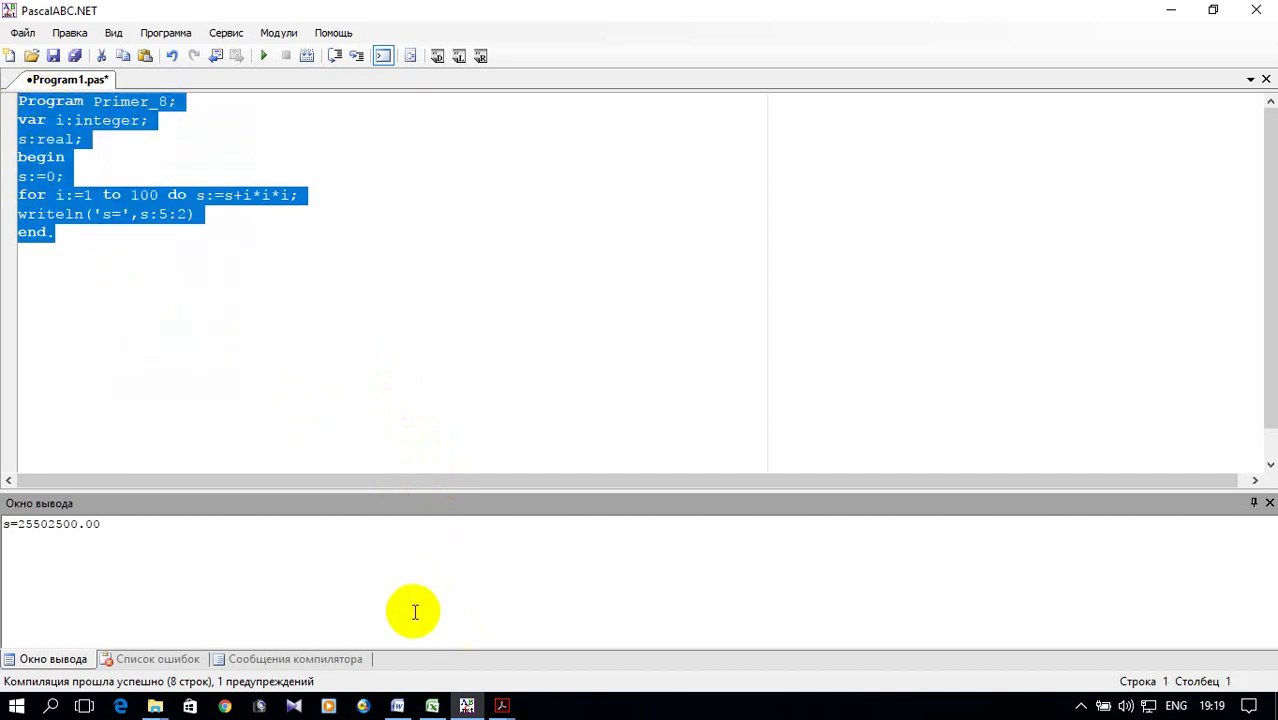
left_click(432, 706)
Paste the copied Pascal code into column A starting at A2.
left_click(117, 238)
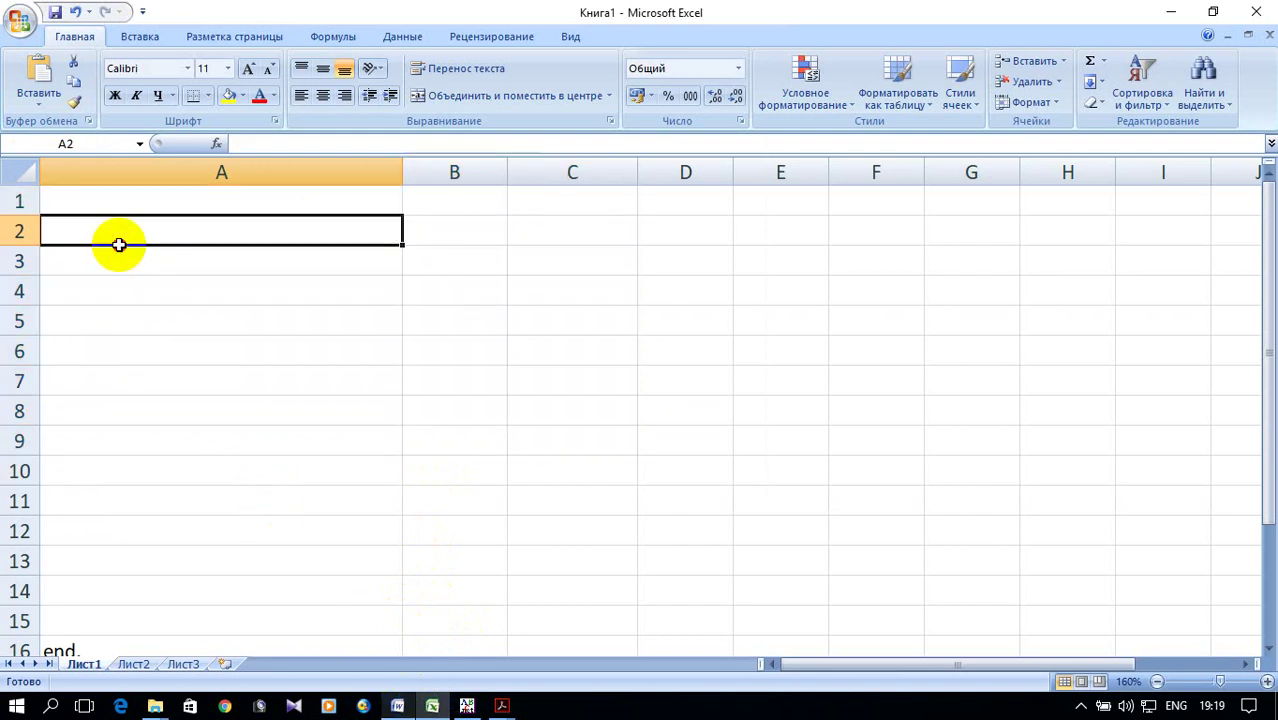
right_click(120, 240)
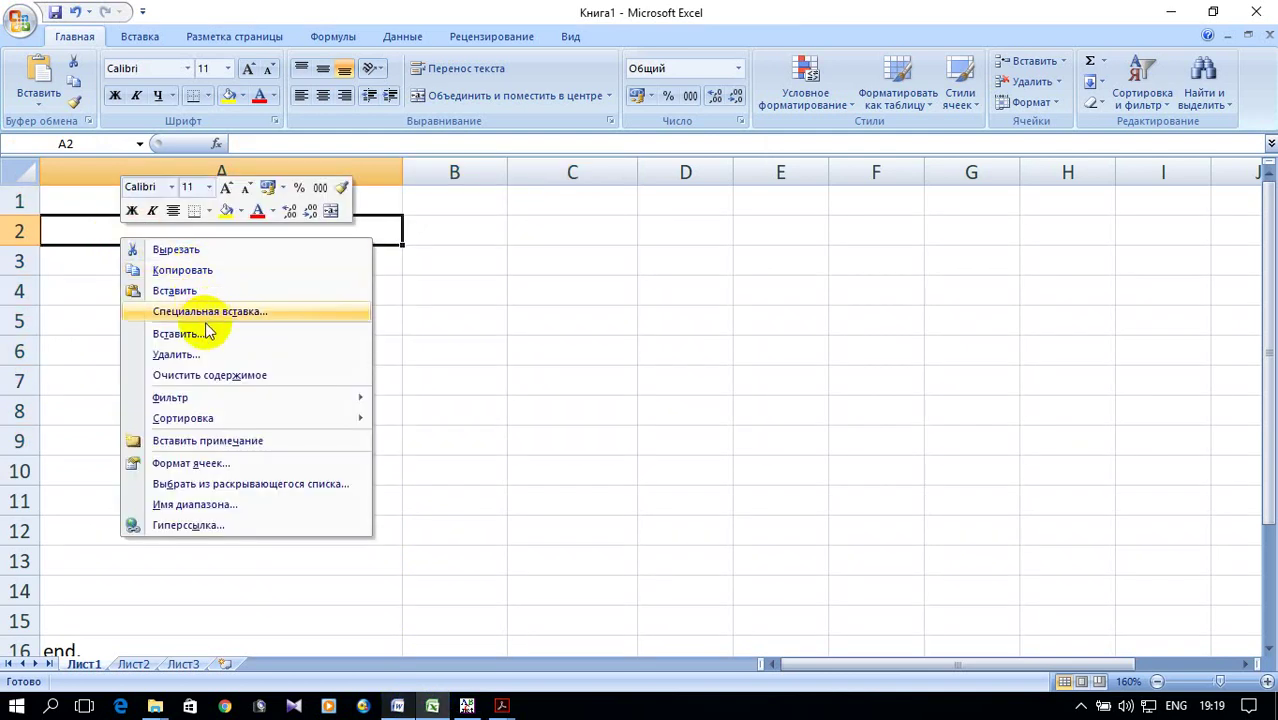
left_click(180, 290)
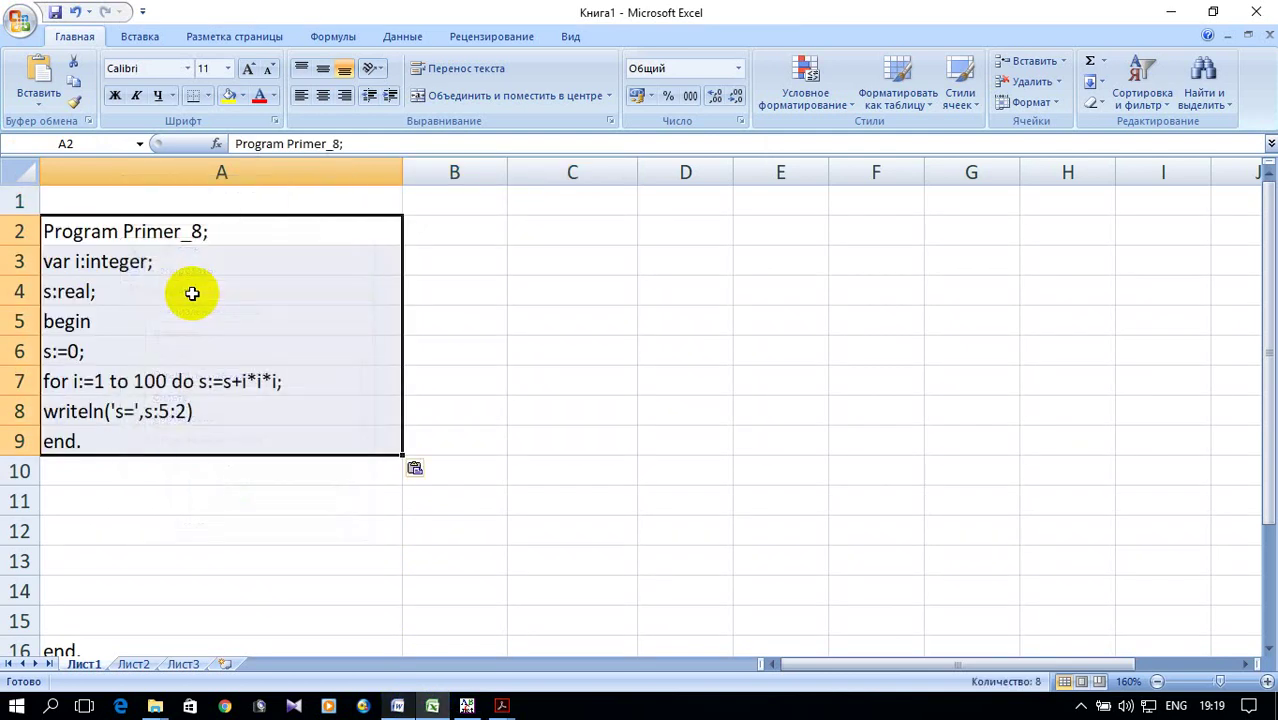
Enter s= in B6 and the headers Параметр in B1 and Значение in C1.
left_click(452, 352)
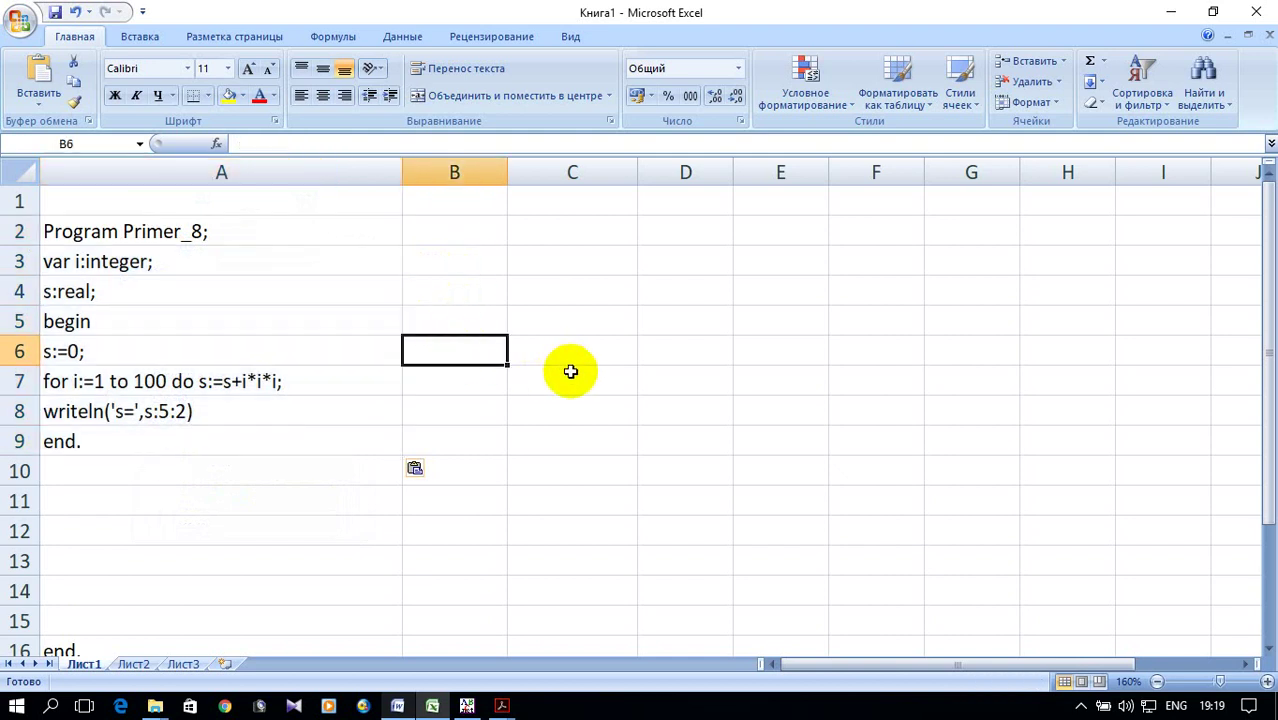
type("s=")
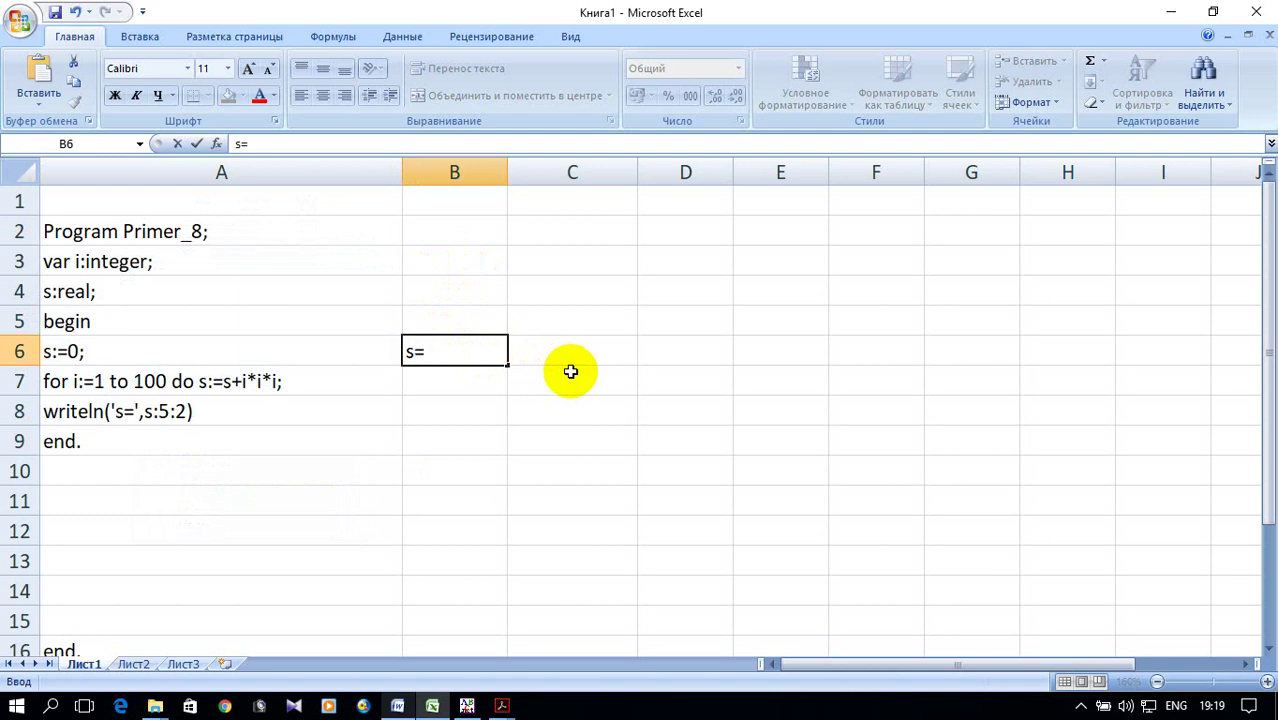
left_click(465, 375)
left_click(460, 200)
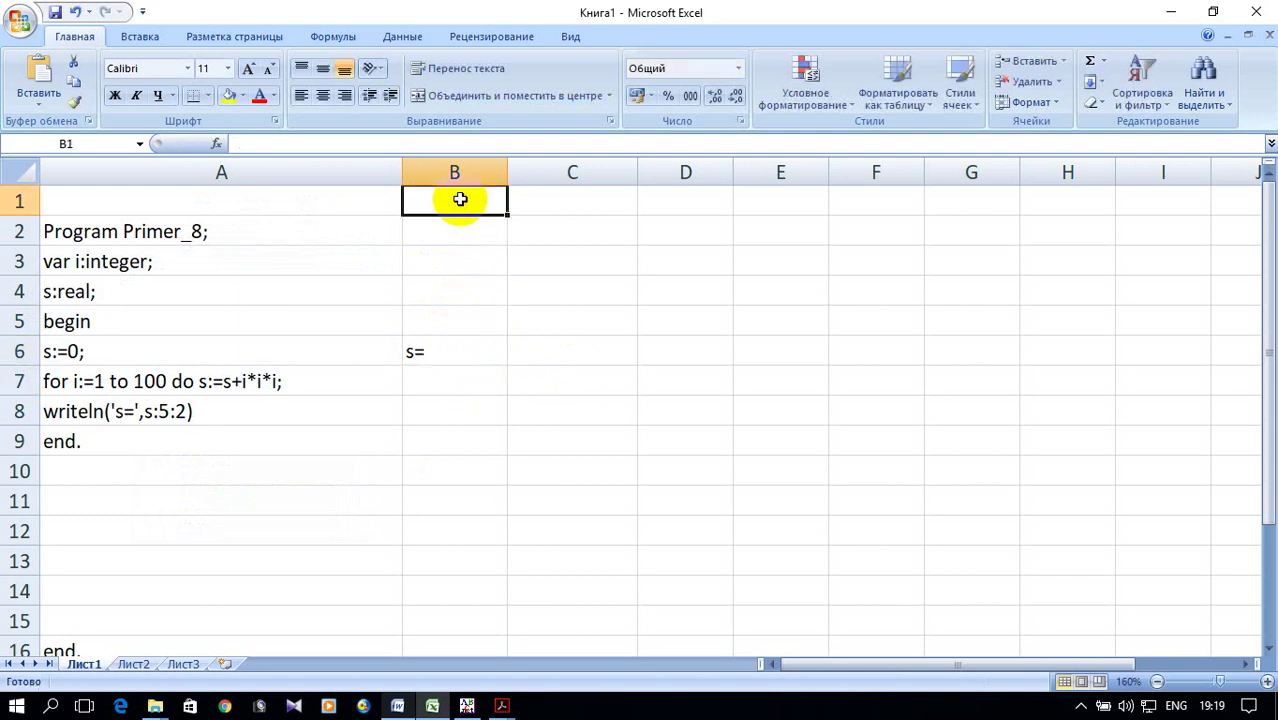
type("Параметр")
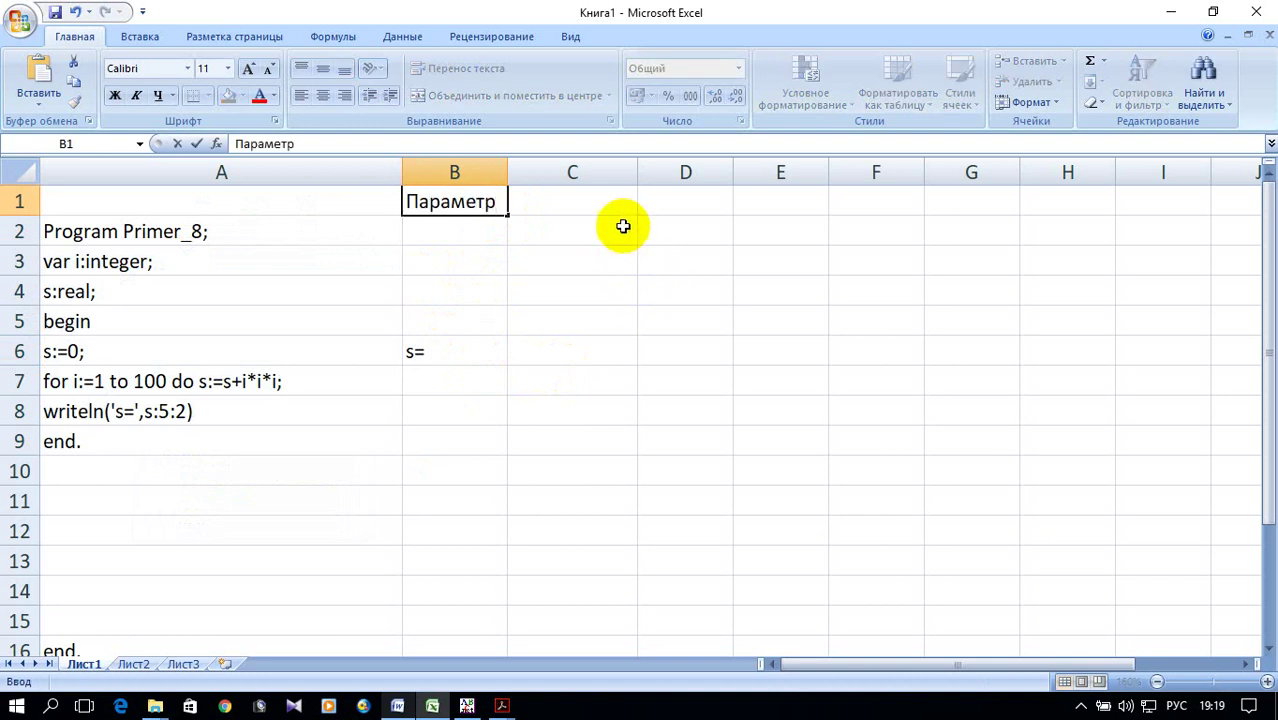
left_click(630, 207)
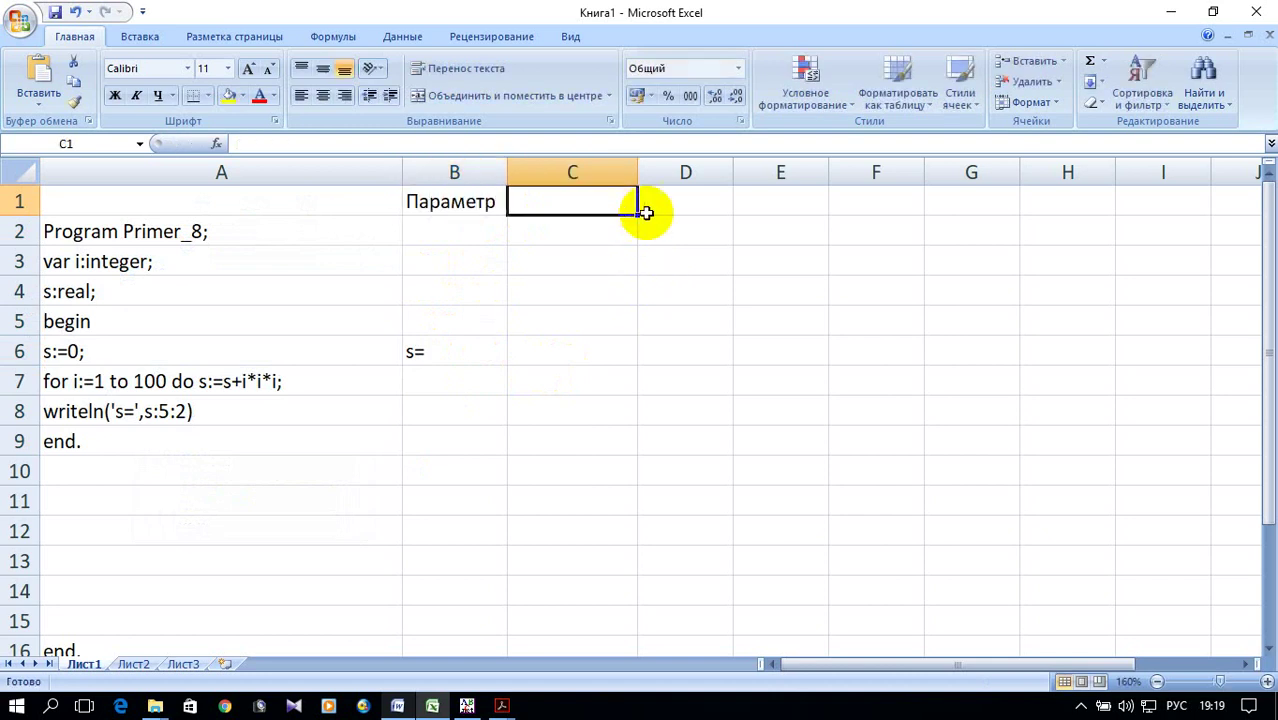
type("Значение")
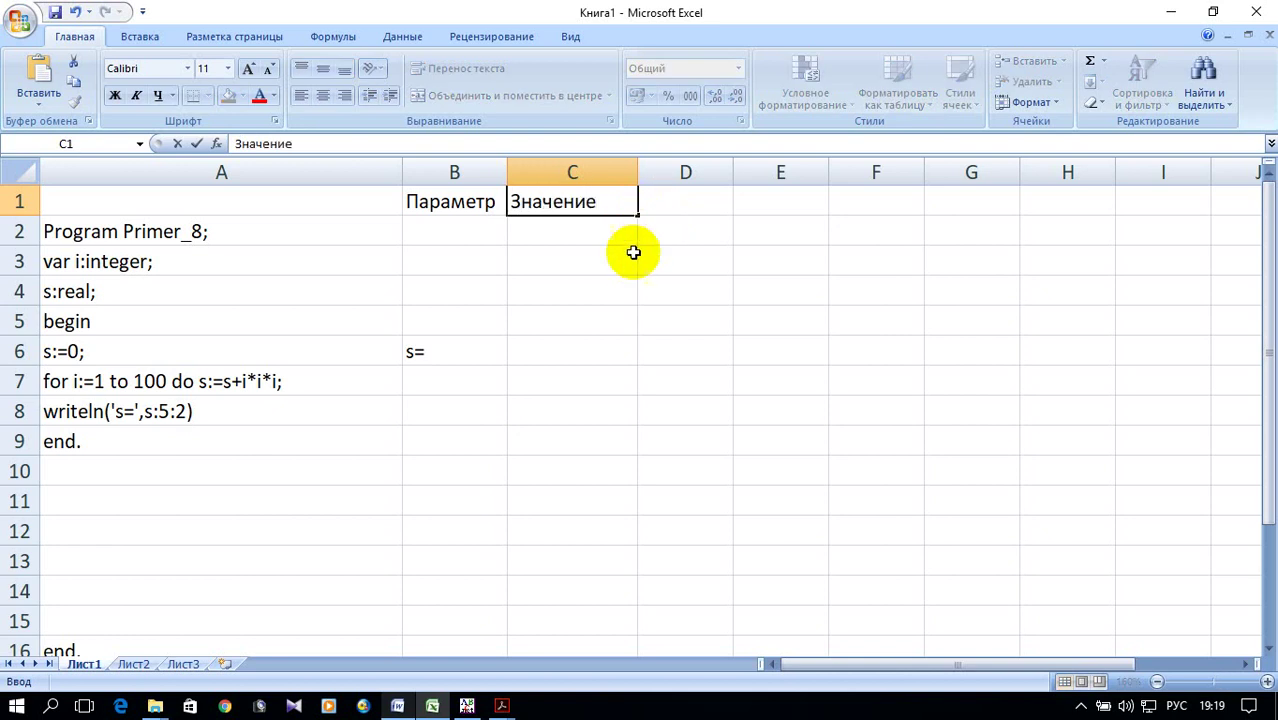
left_click(490, 395)
Enter the starting sum 0 in C6 and the label i= in B7.
left_click(547, 350)
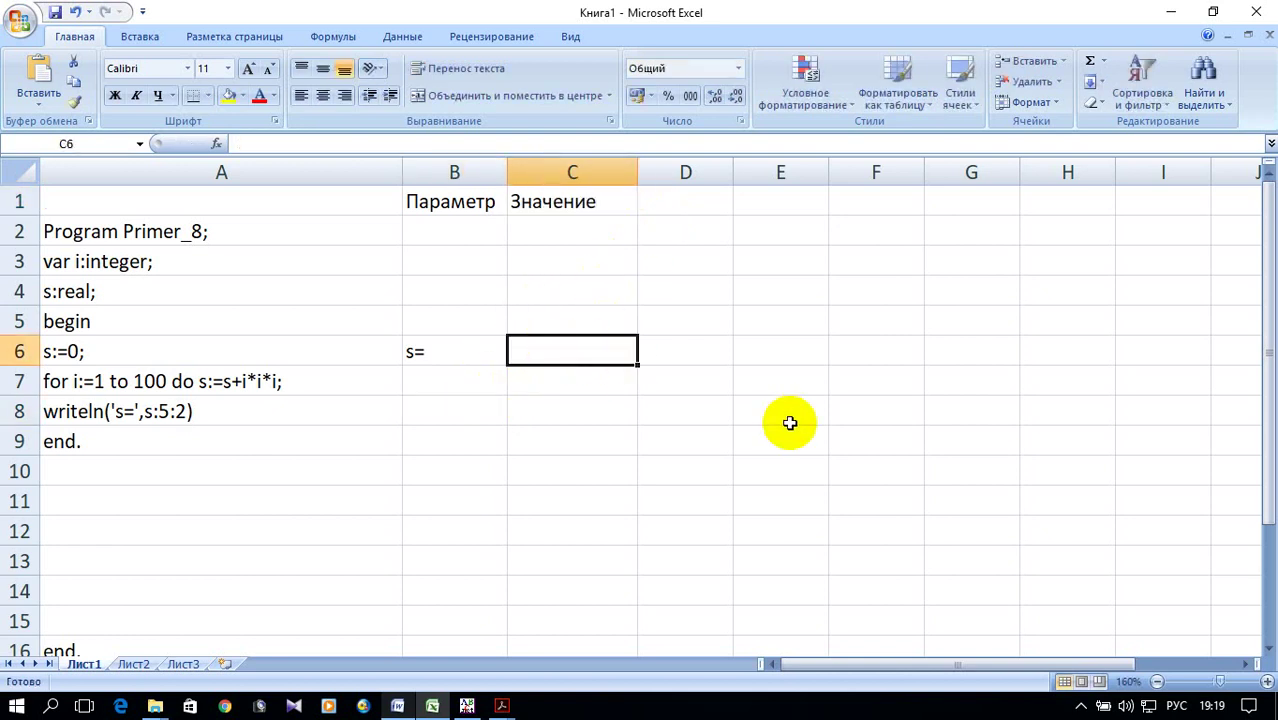
type("0")
left_click(452, 377)
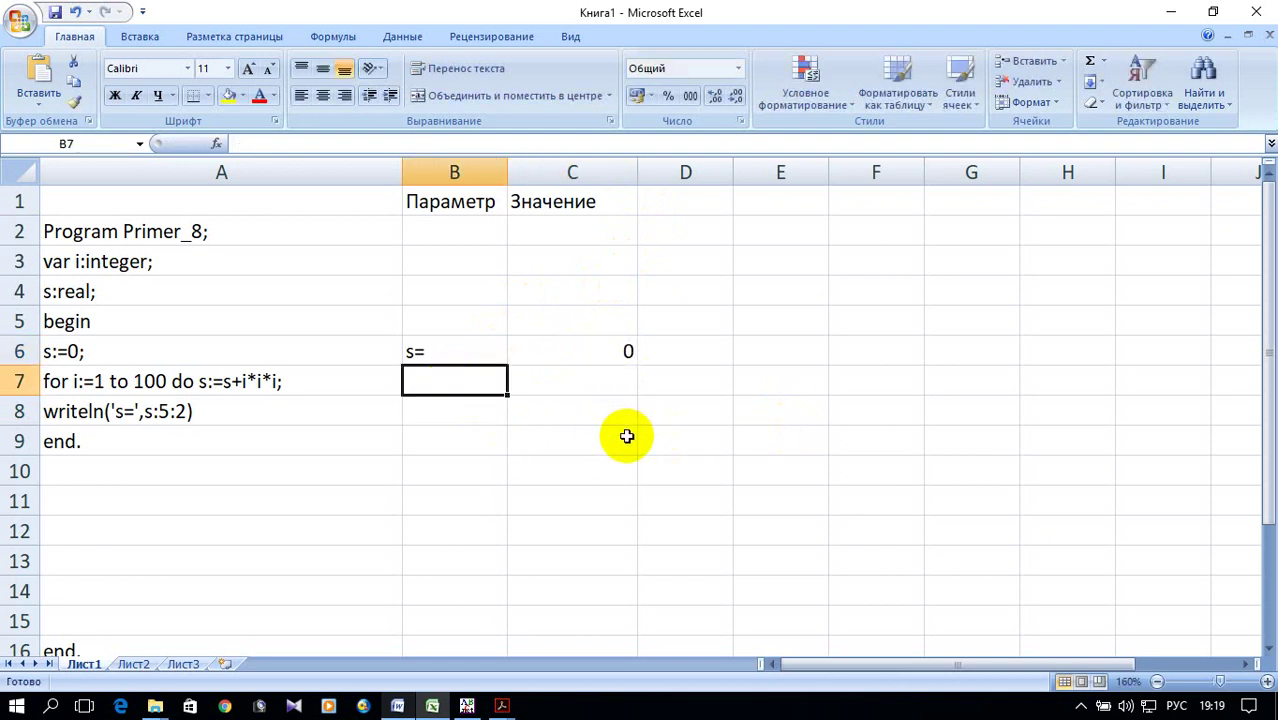
type("ш")
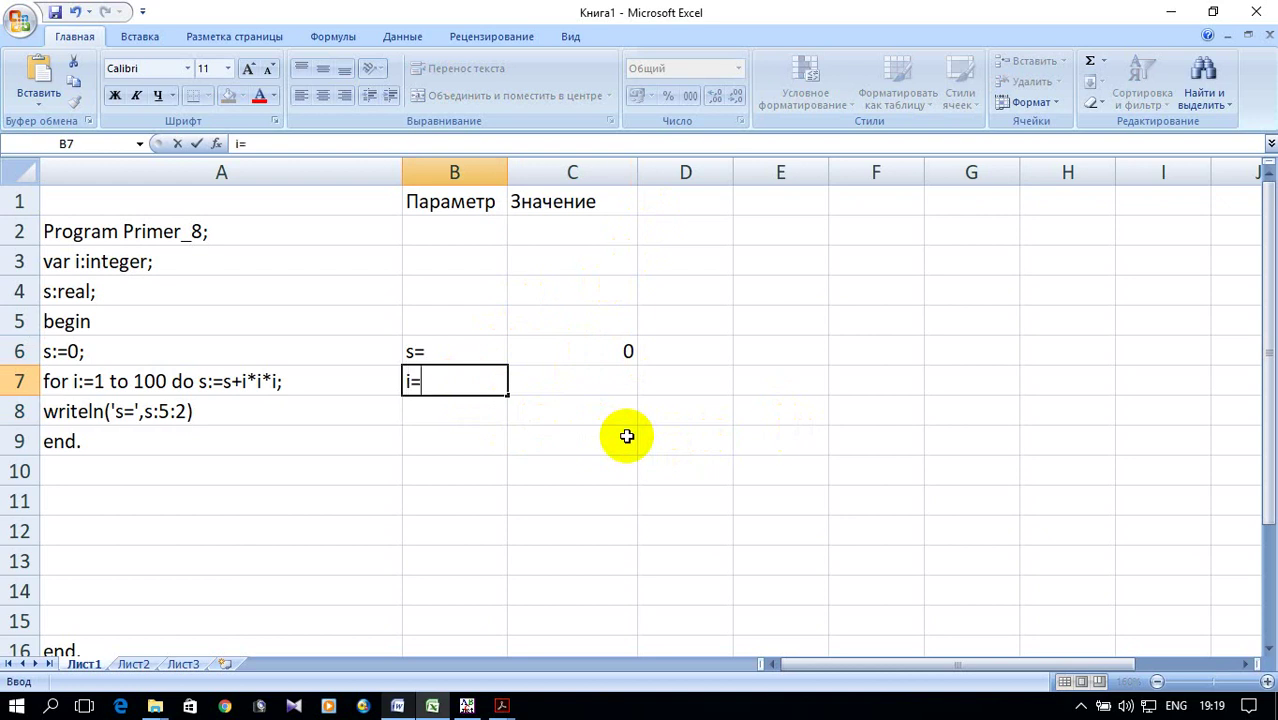
left_click(600, 380)
Number row 7 with 1 and 2 in C7:D7, fill to H7, then begin a formula in D7.
type("1")
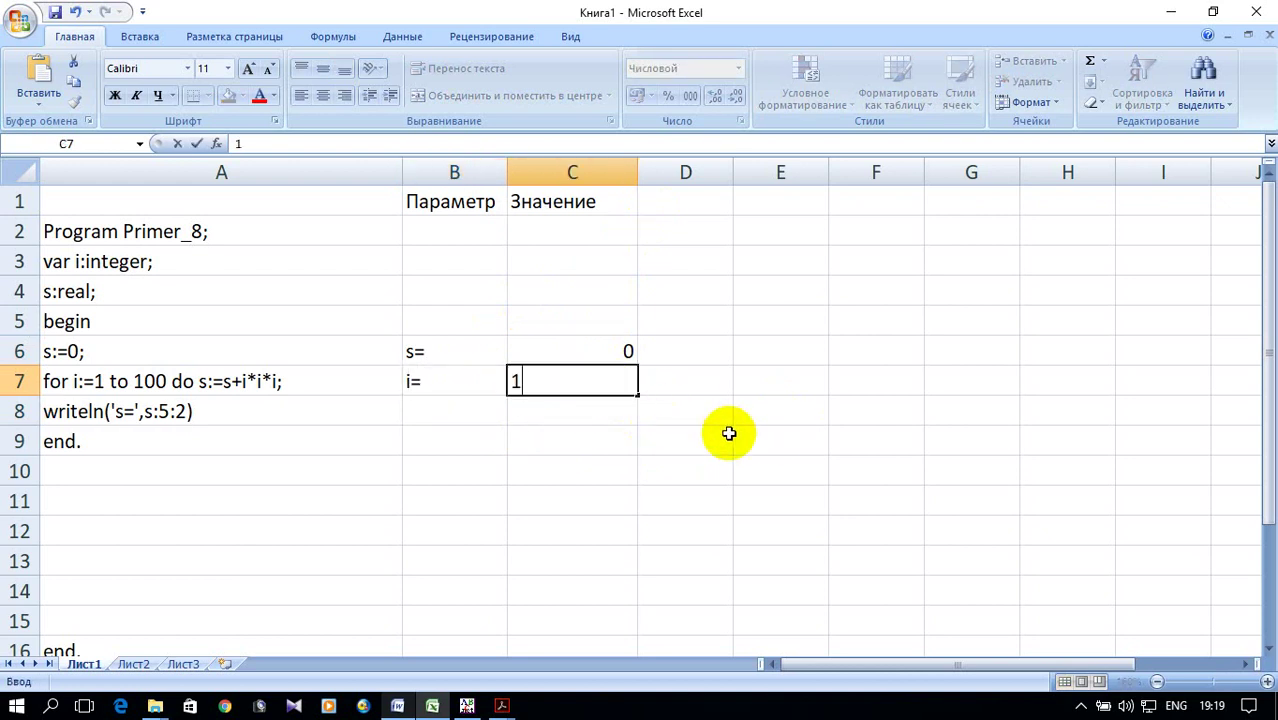
left_click(673, 389)
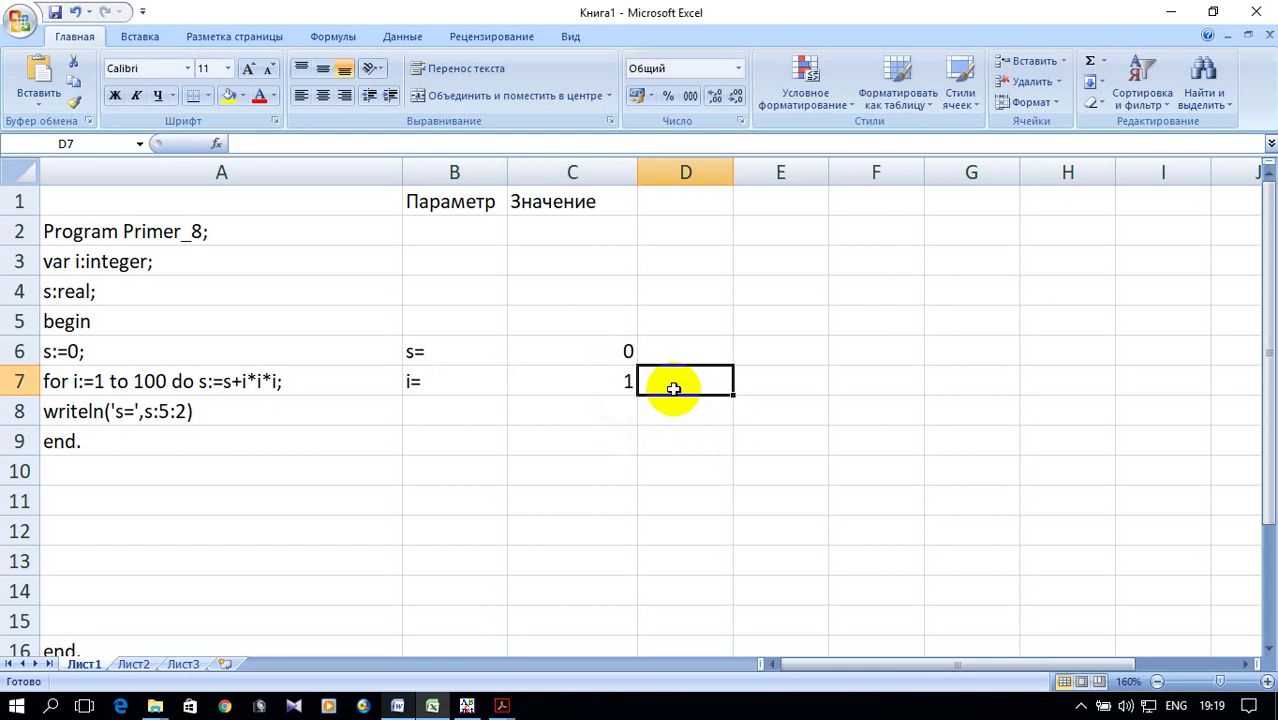
type("2")
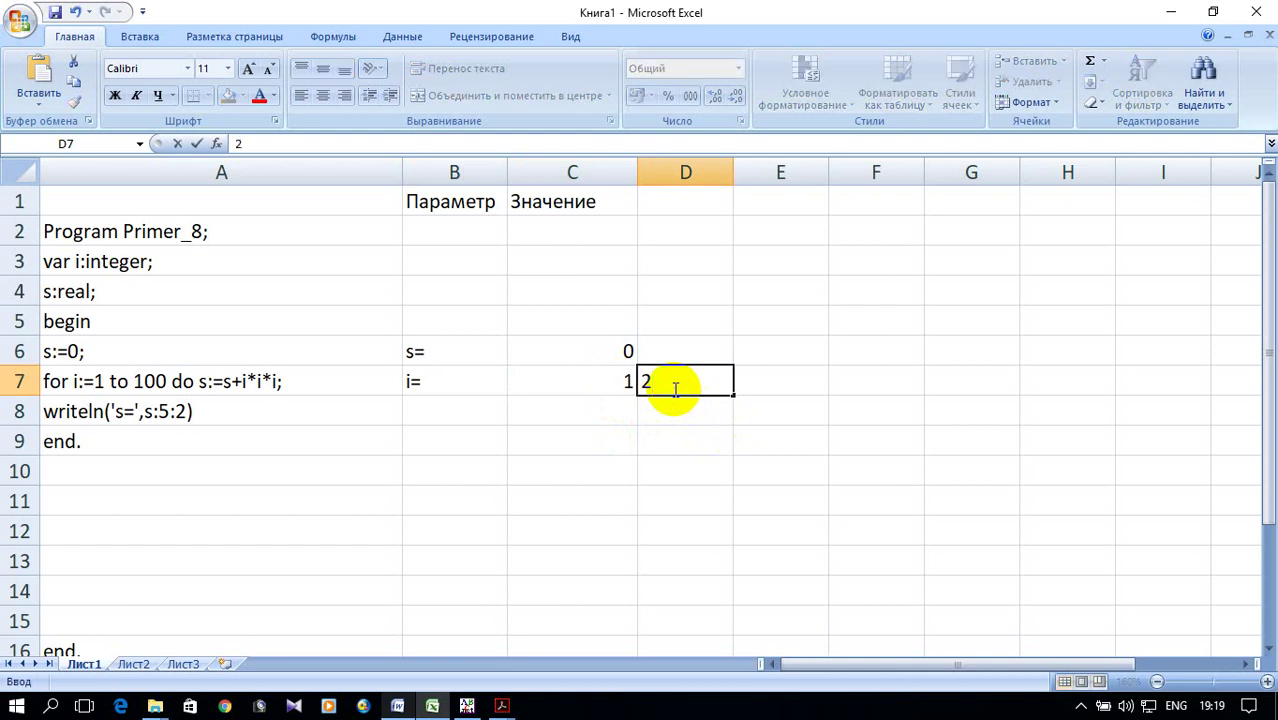
key("Return")
mouse_move(579, 380)
left_mouse_down()
mouse_move(693, 368)
mouse_move(1063, 388)
left_mouse_up()
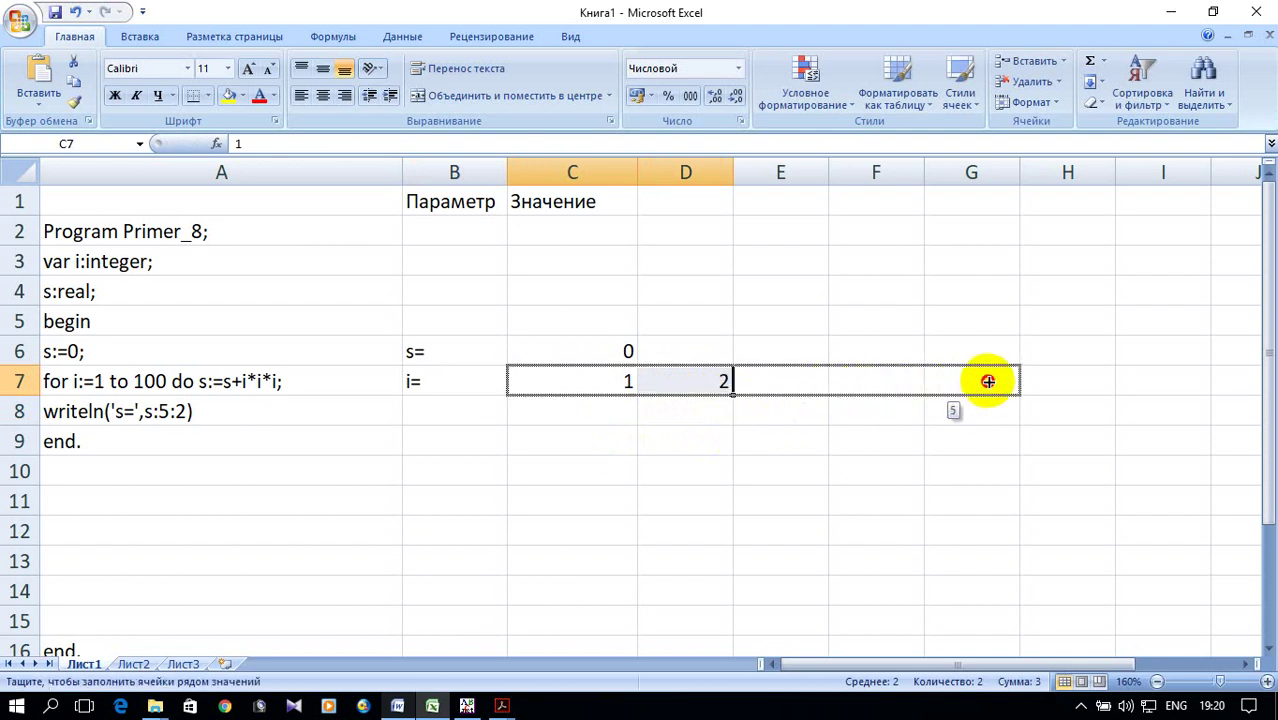
left_click(688, 376)
type("=")
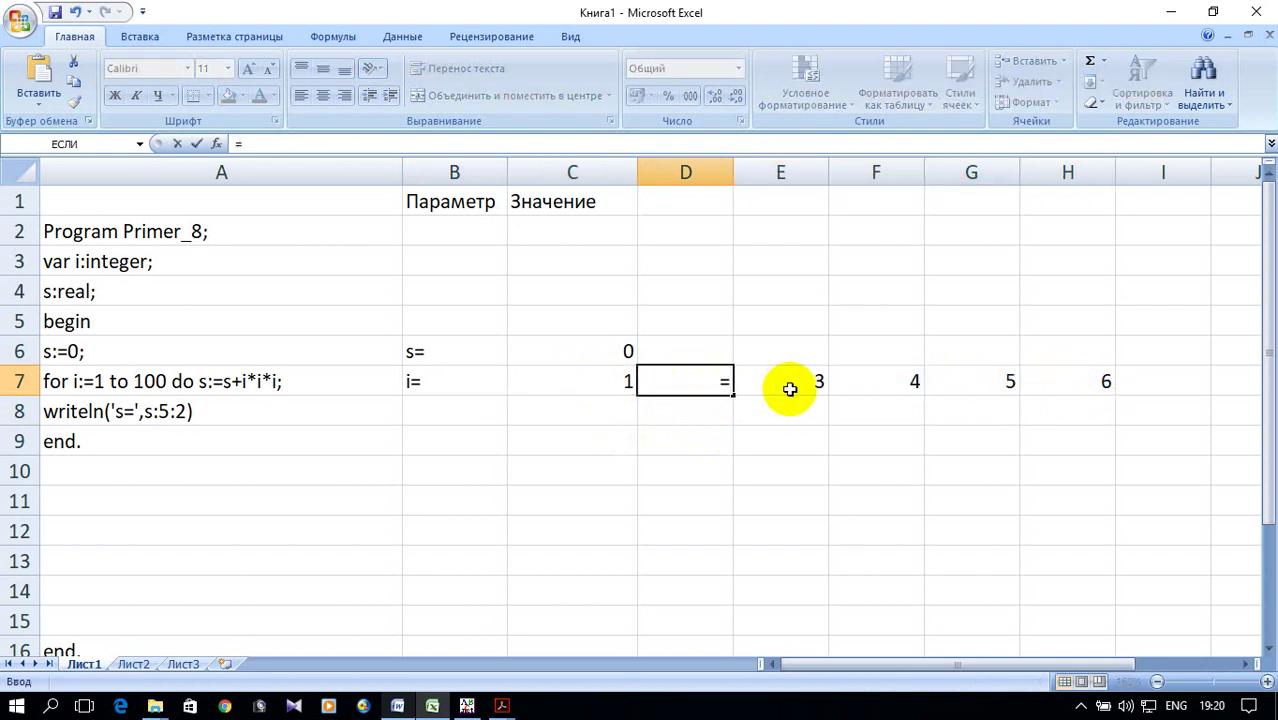
Enter the formula =C7+1 in D7.
left_click(578, 381)
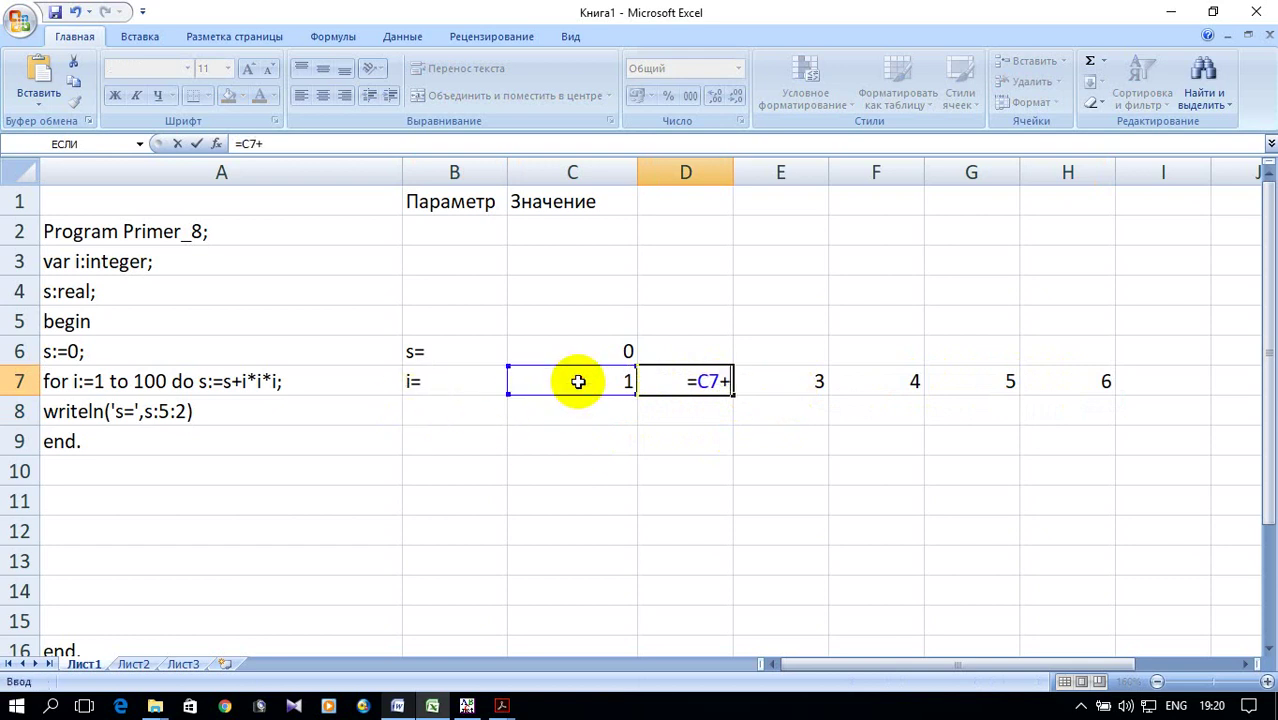
type("1")
key("Return")
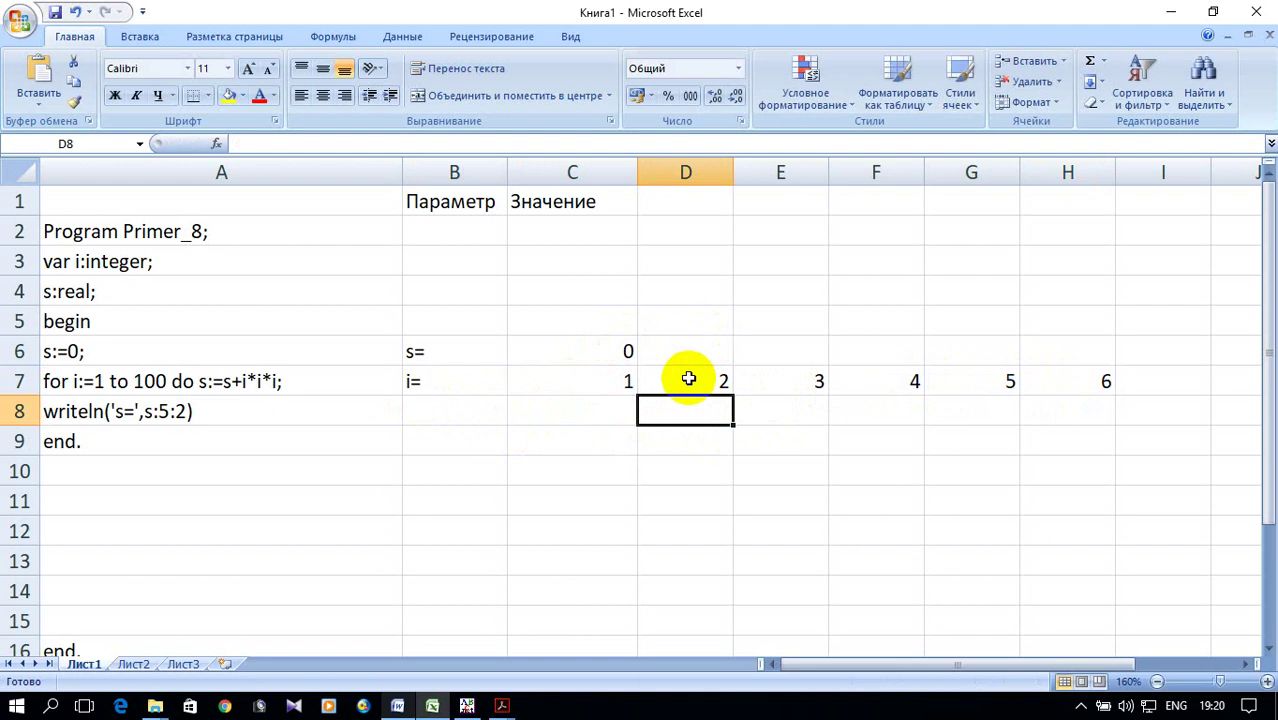
Fill D7's formula across row 7 so the count ends at 100 in CX7.
left_click(700, 380)
mouse_move(733, 395)
left_mouse_down()
mouse_move(1171, 413)
mouse_move(1135, 415)
mouse_move(1232, 390)
left_mouse_up()
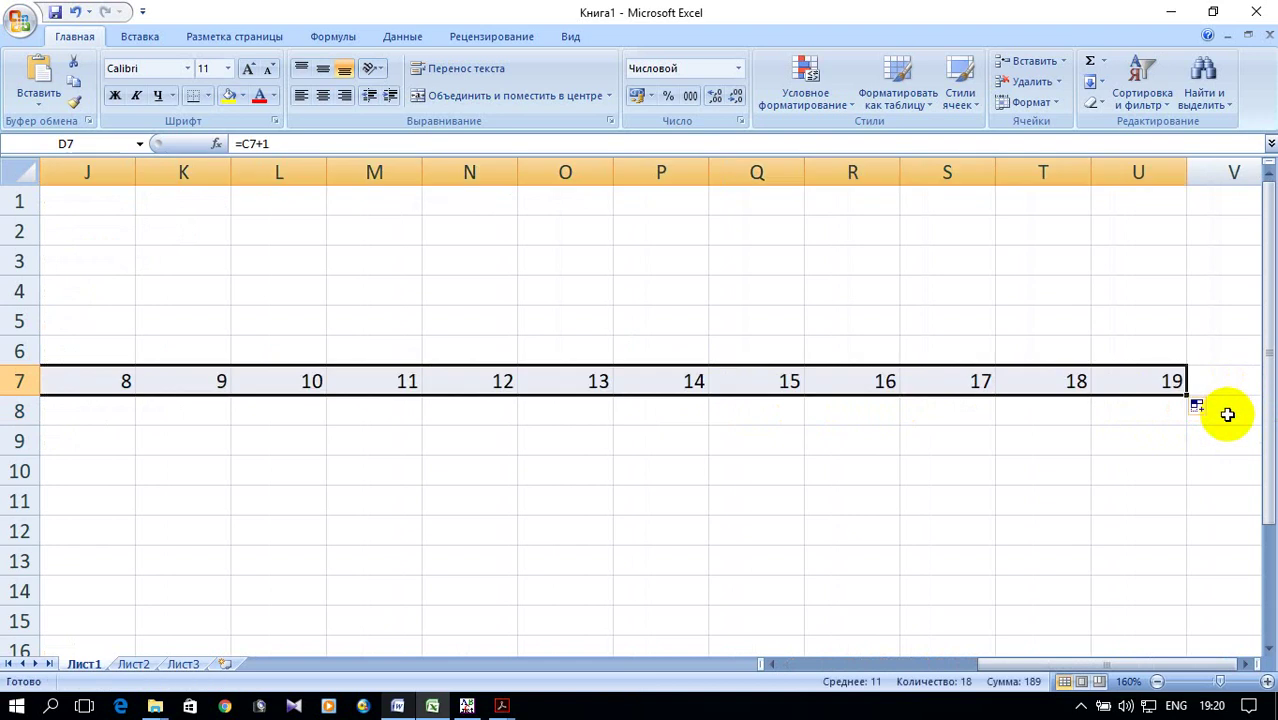
mouse_move(1190, 664)
left_mouse_down()
mouse_move(1087, 665)
mouse_move(1040, 681)
mouse_move(1170, 652)
left_mouse_up()
left_click_drag(1190, 400, 1275, 400)
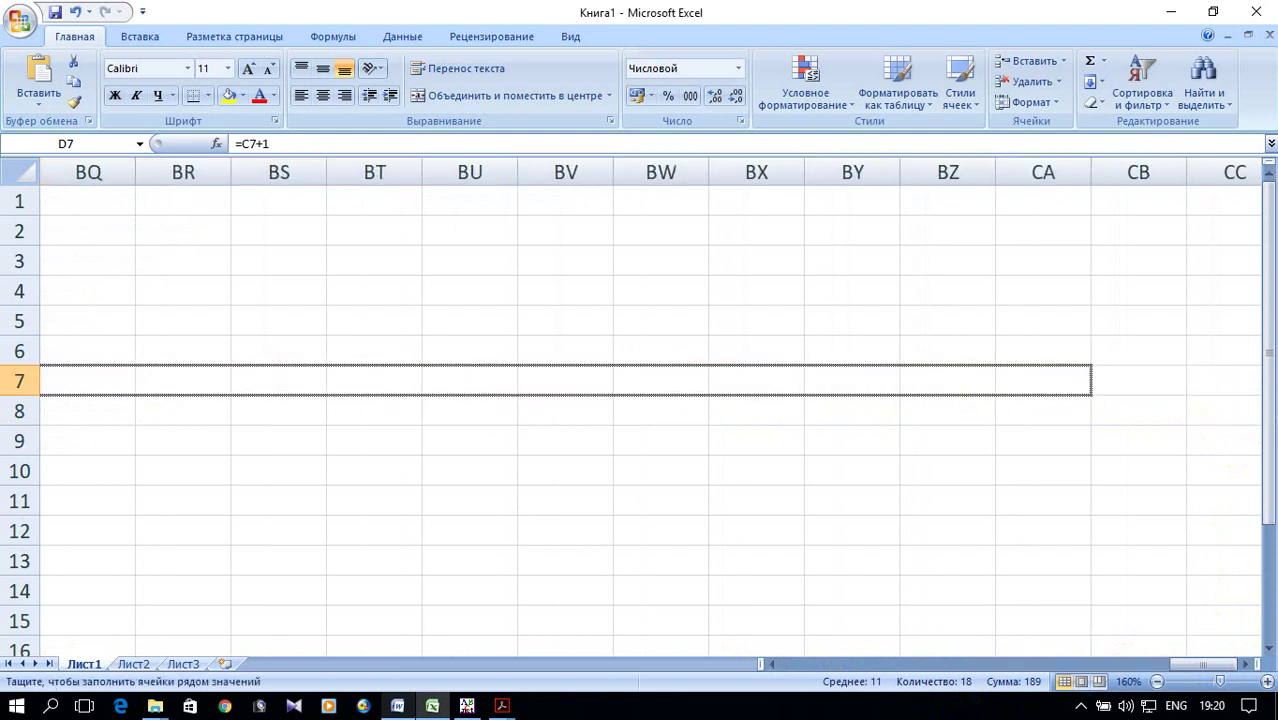
left_click_drag(1275, 400, 1260, 398)
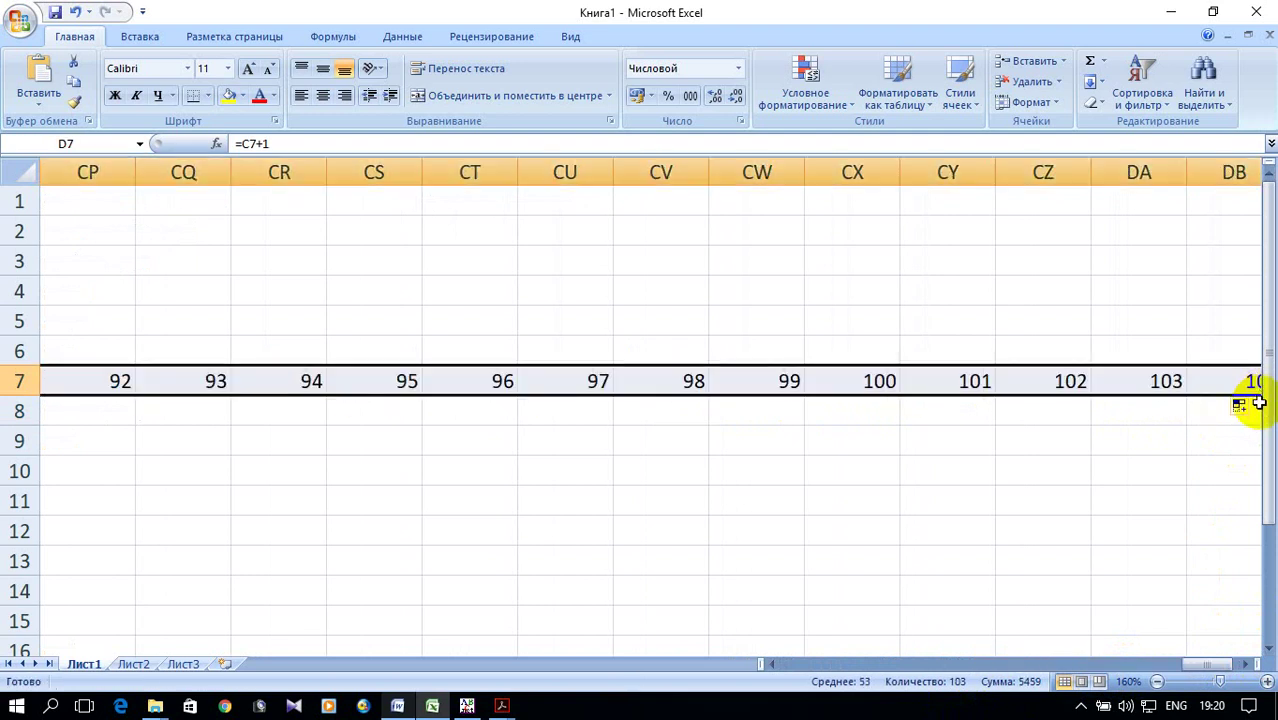
left_click(1245, 664)
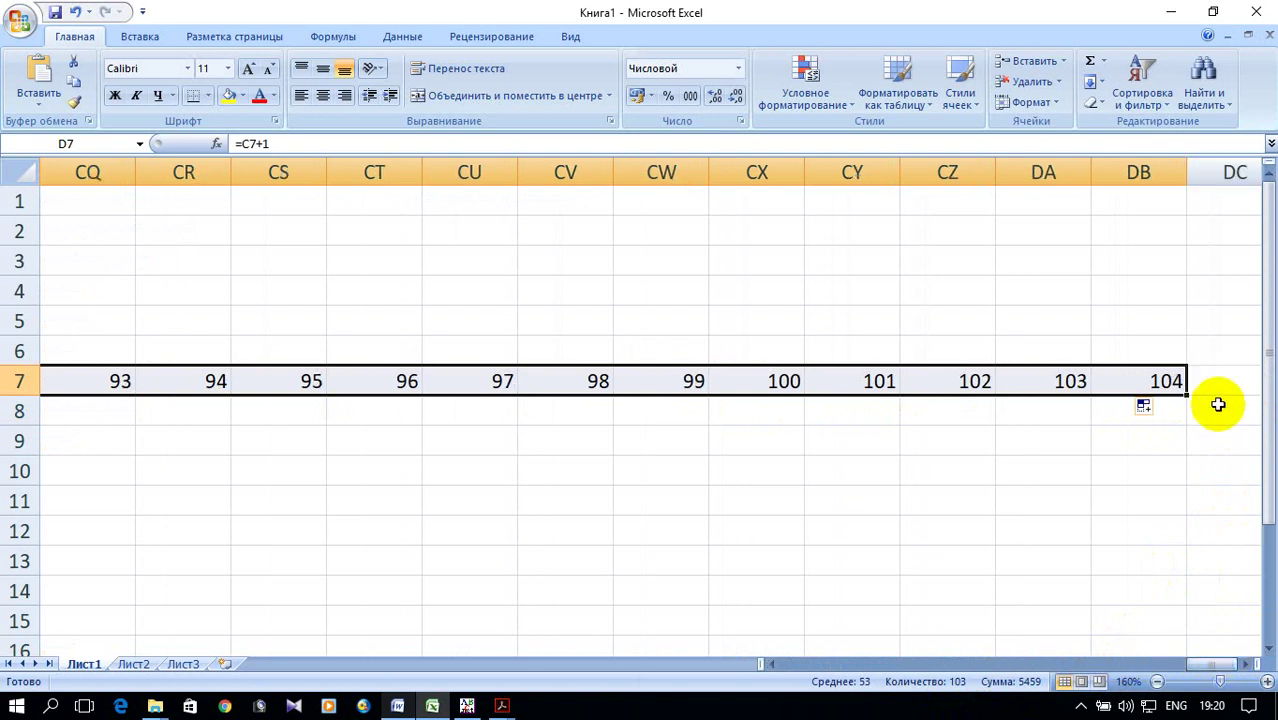
left_click_drag(1184, 396, 841, 400)
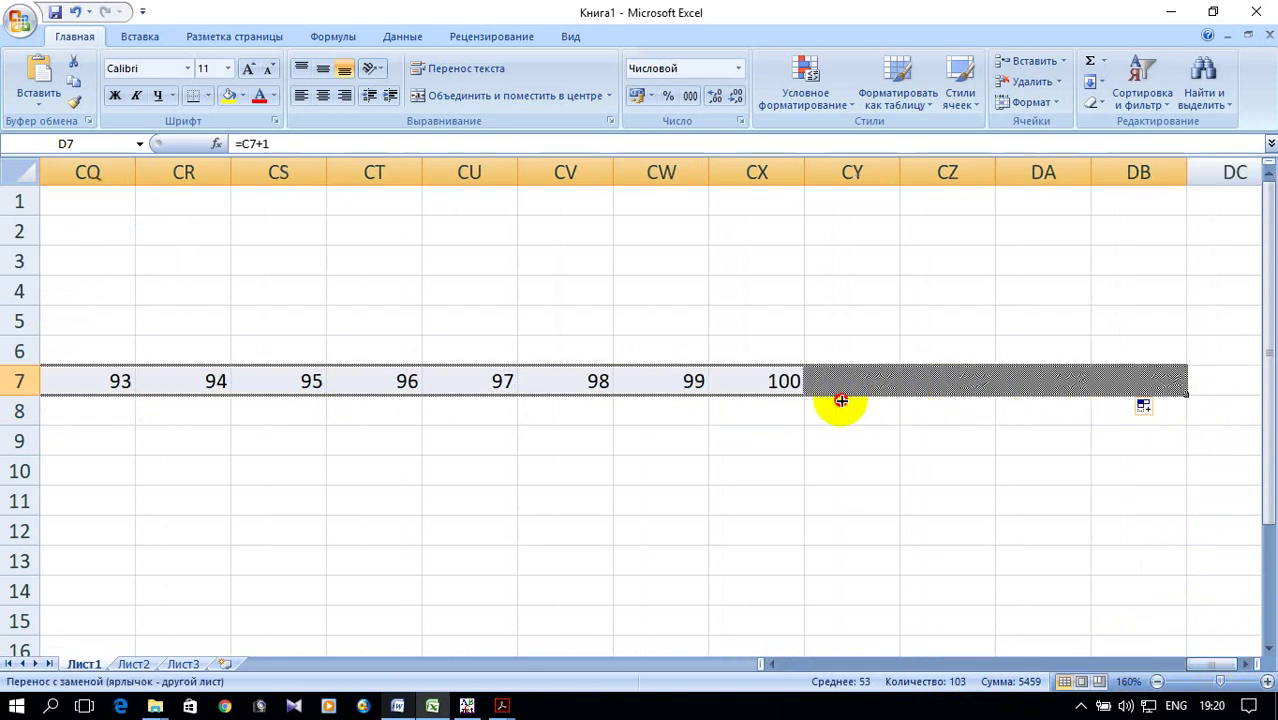
left_click_drag(1240, 664, 790, 664)
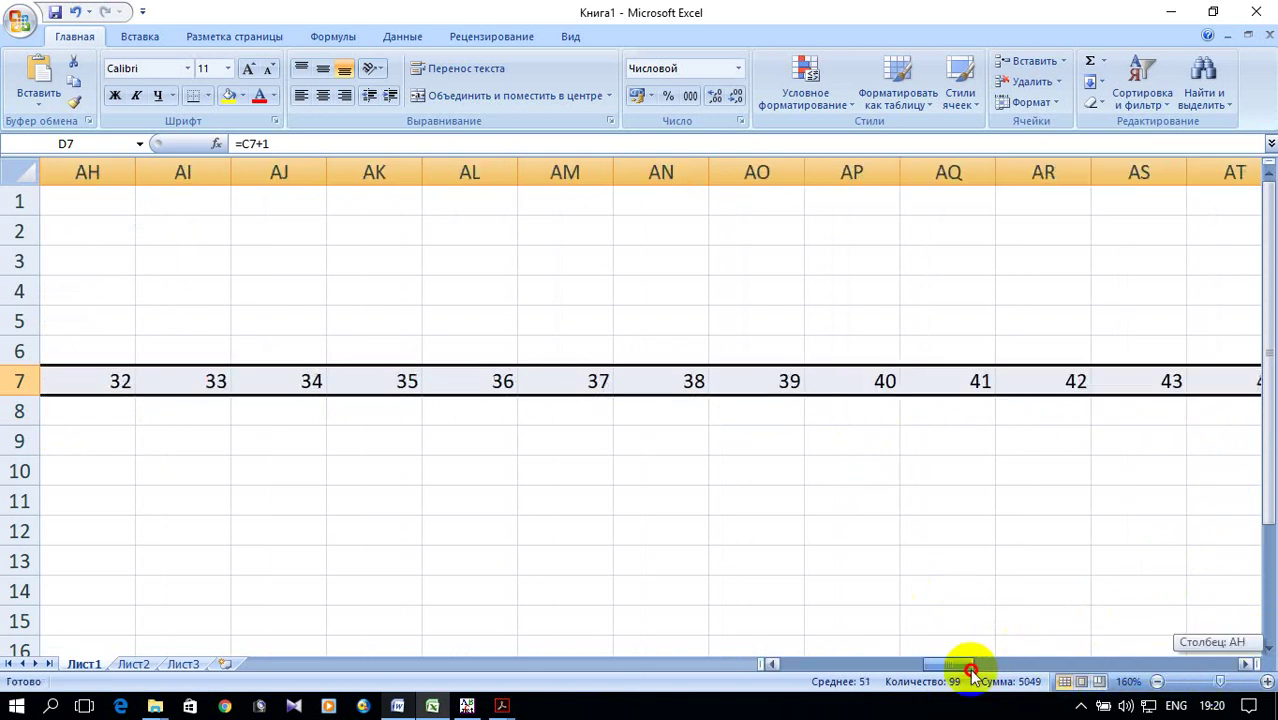
left_click(462, 418)
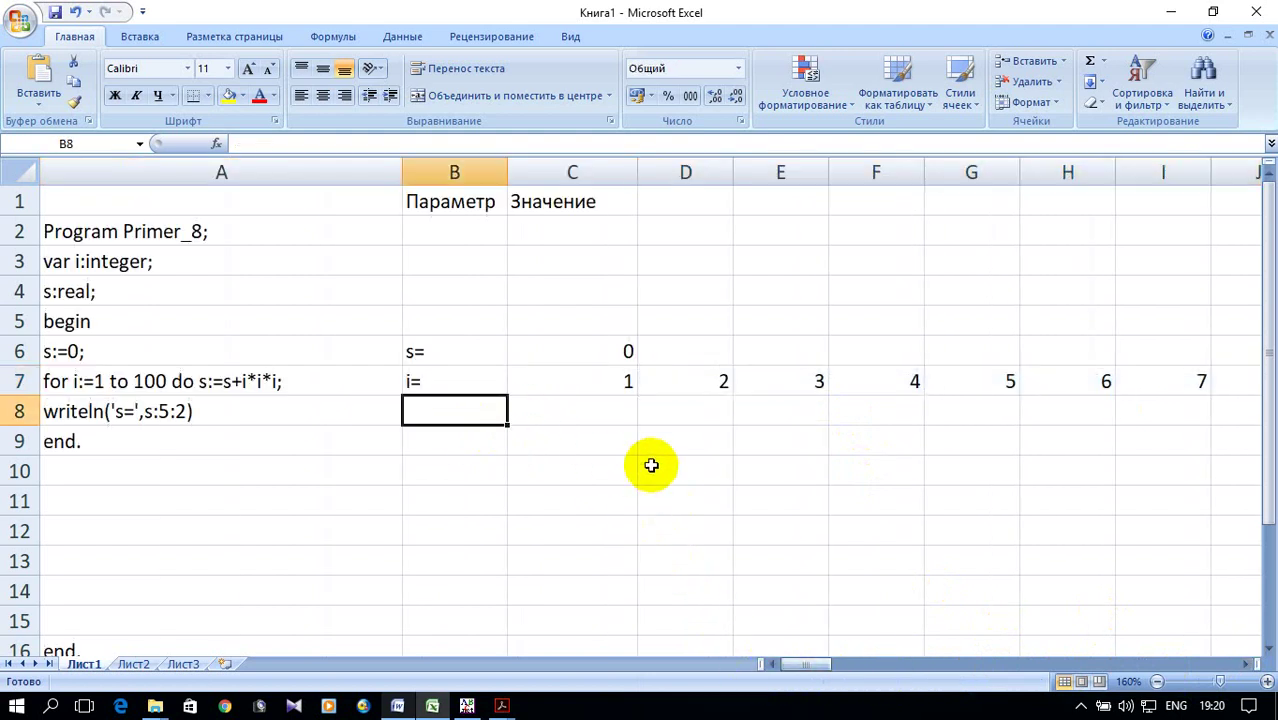
Label B8 s= and enter =C6+C7^3 in C8, giving the first running sum 1.
type("s=")
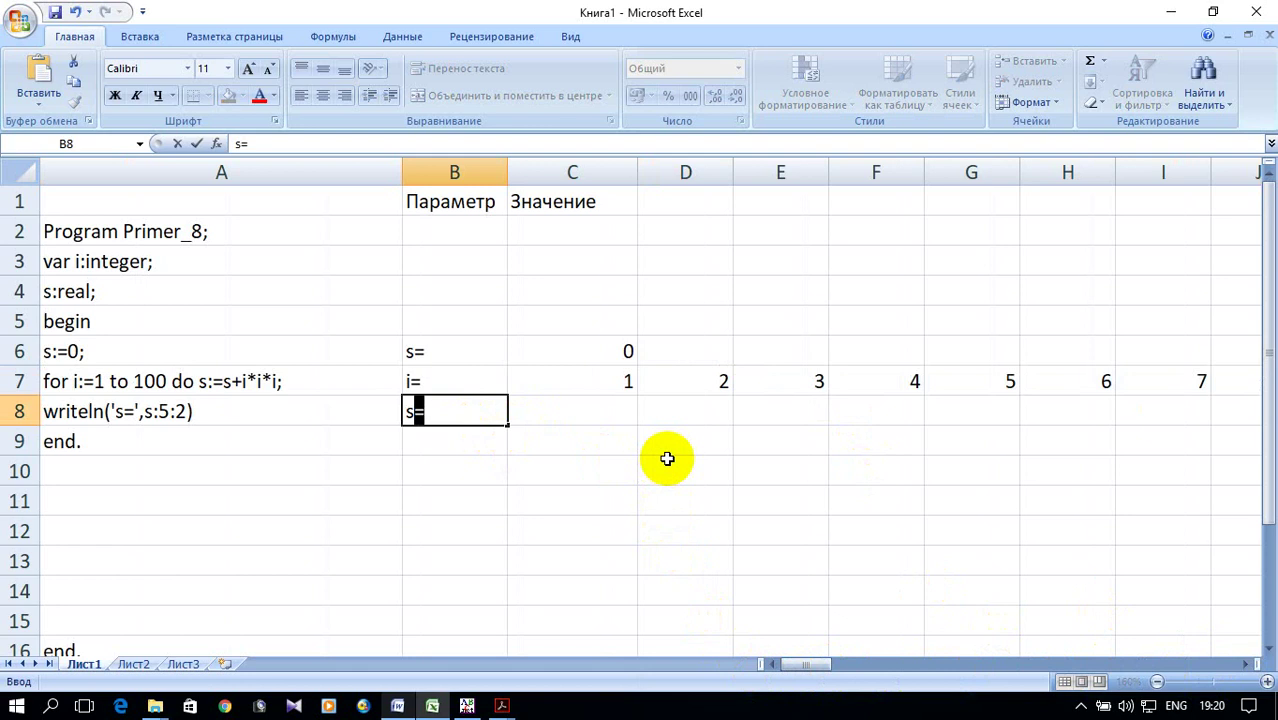
left_click(580, 415)
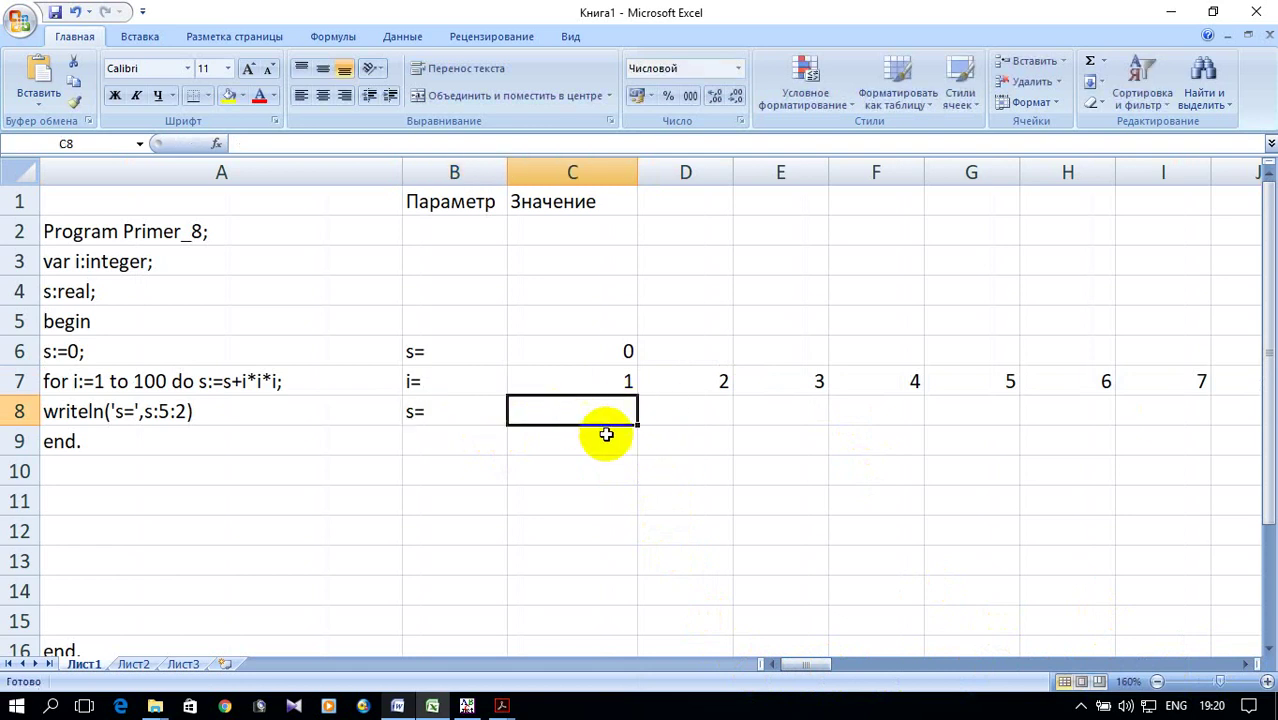
type("=")
left_click(610, 350)
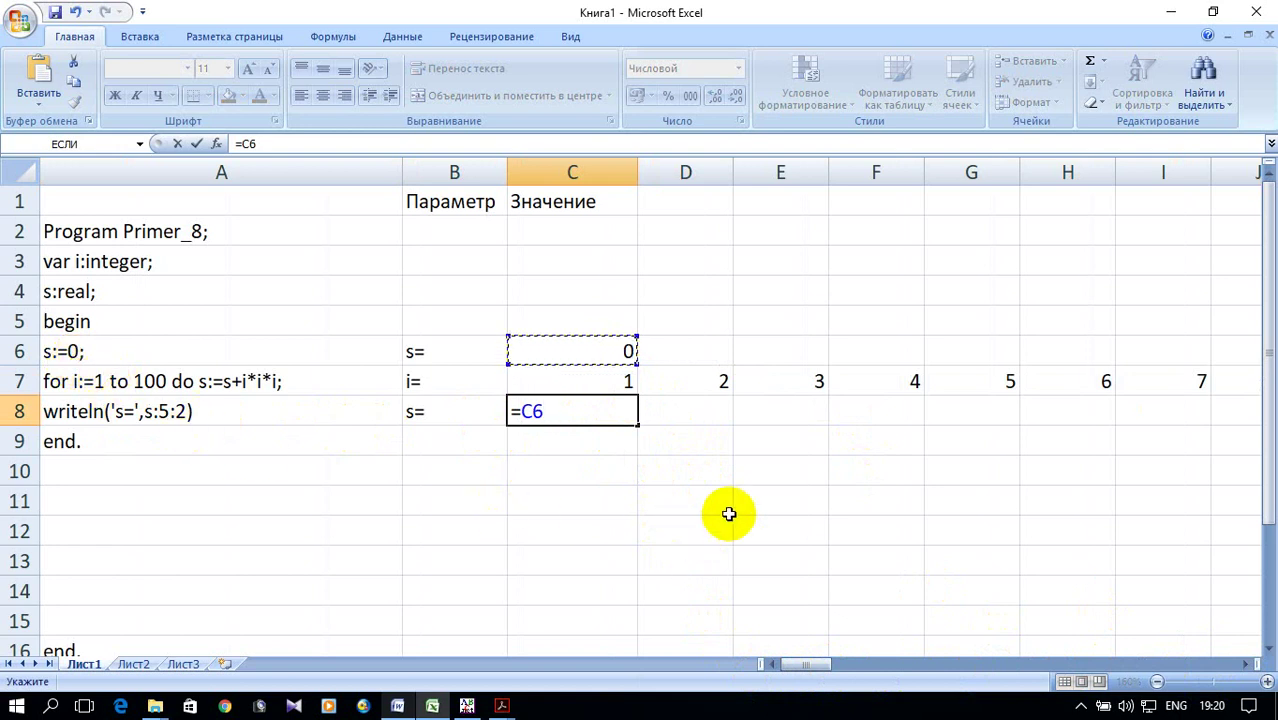
left_click(582, 378)
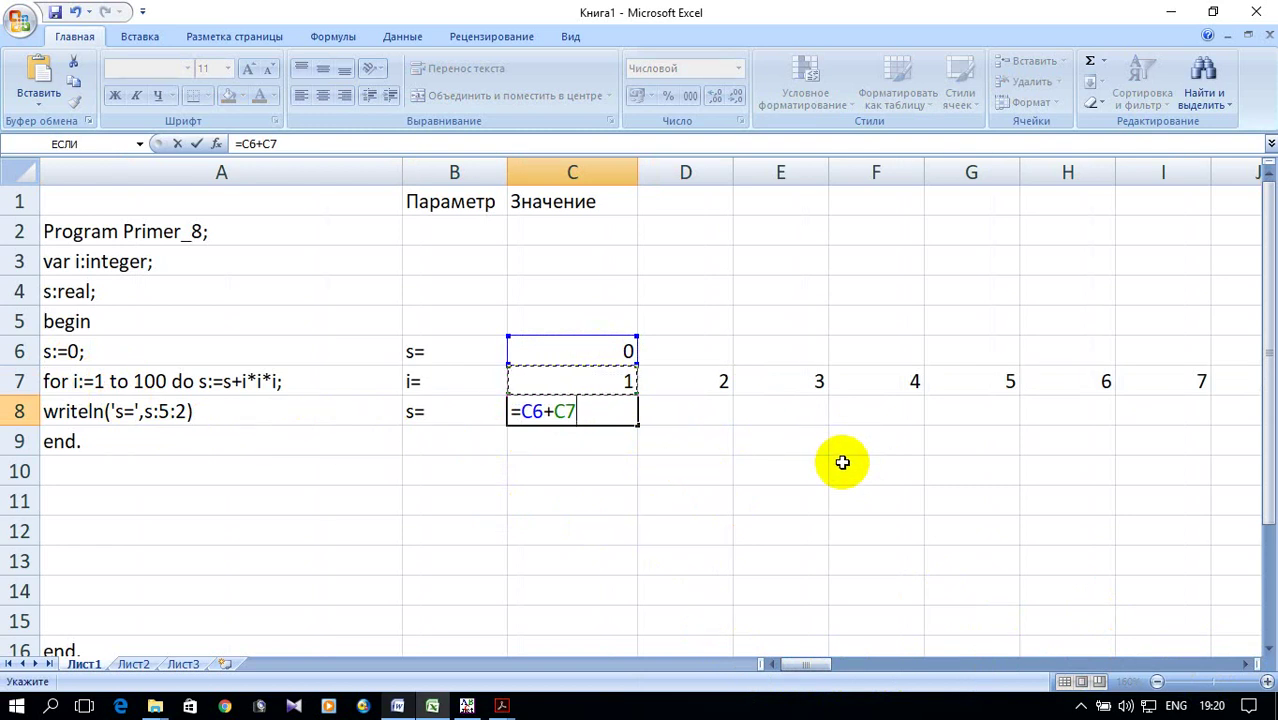
type("^3")
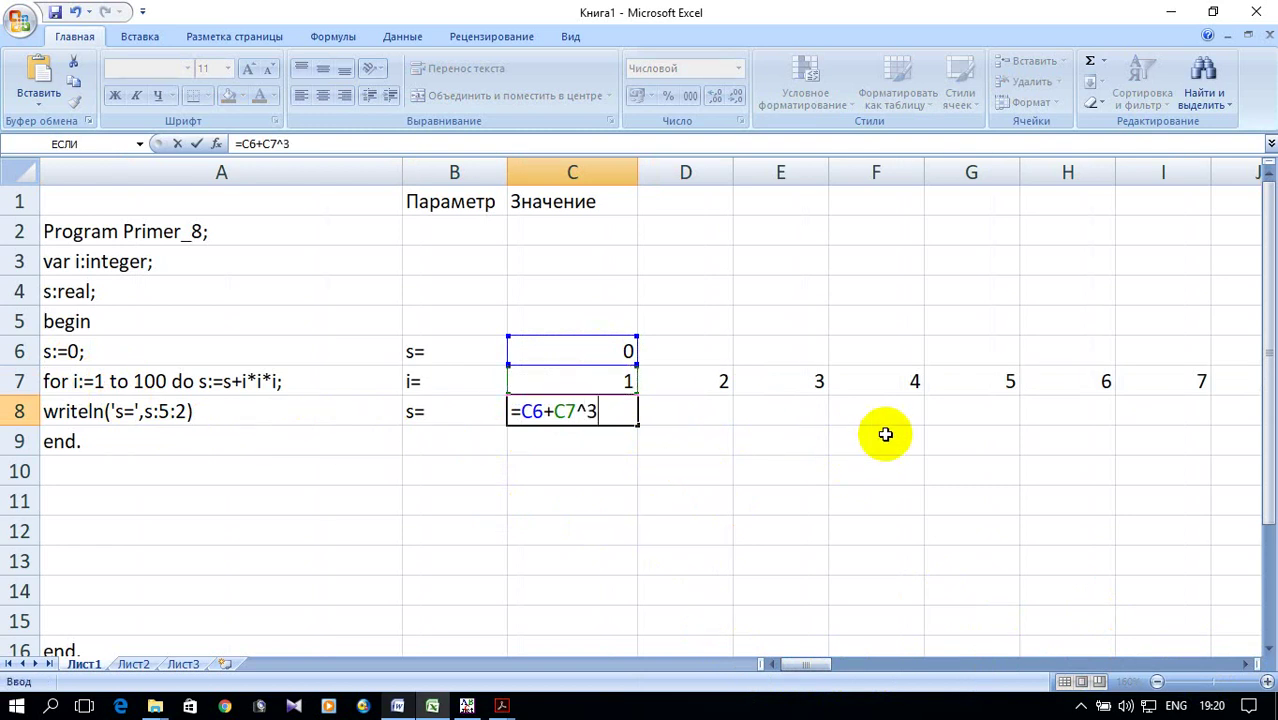
left_click(502, 706)
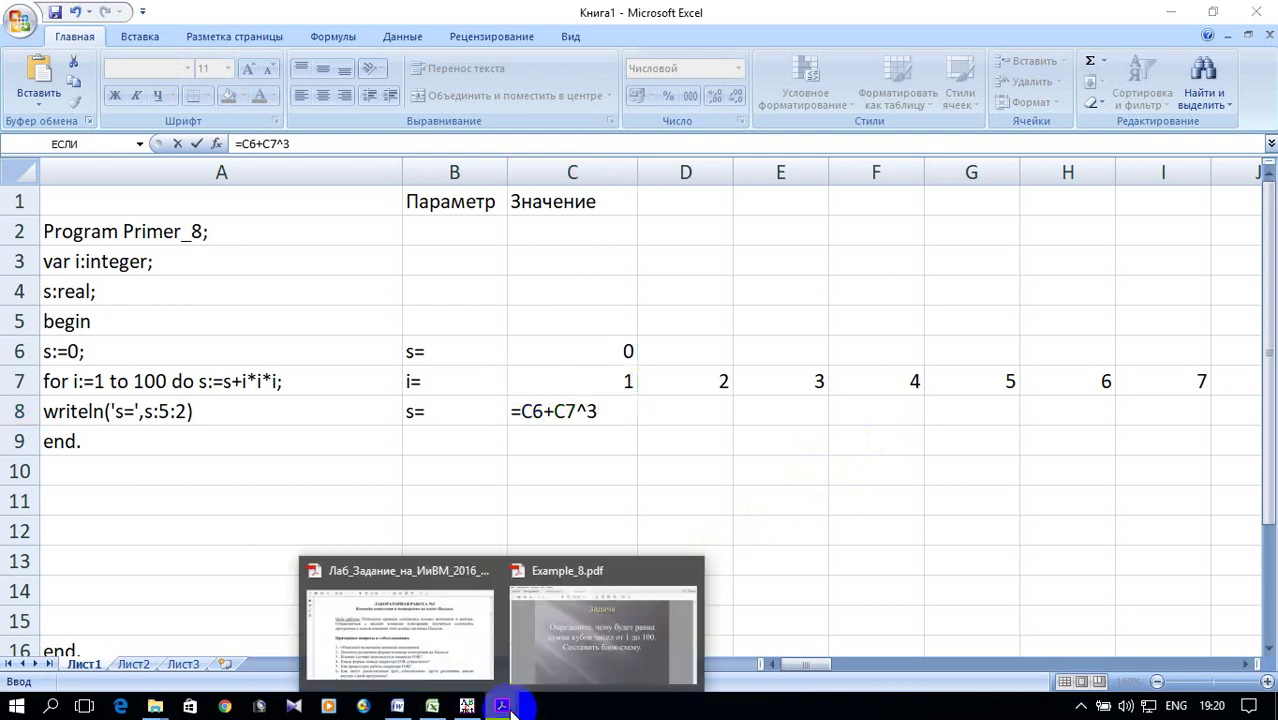
left_click(568, 665)
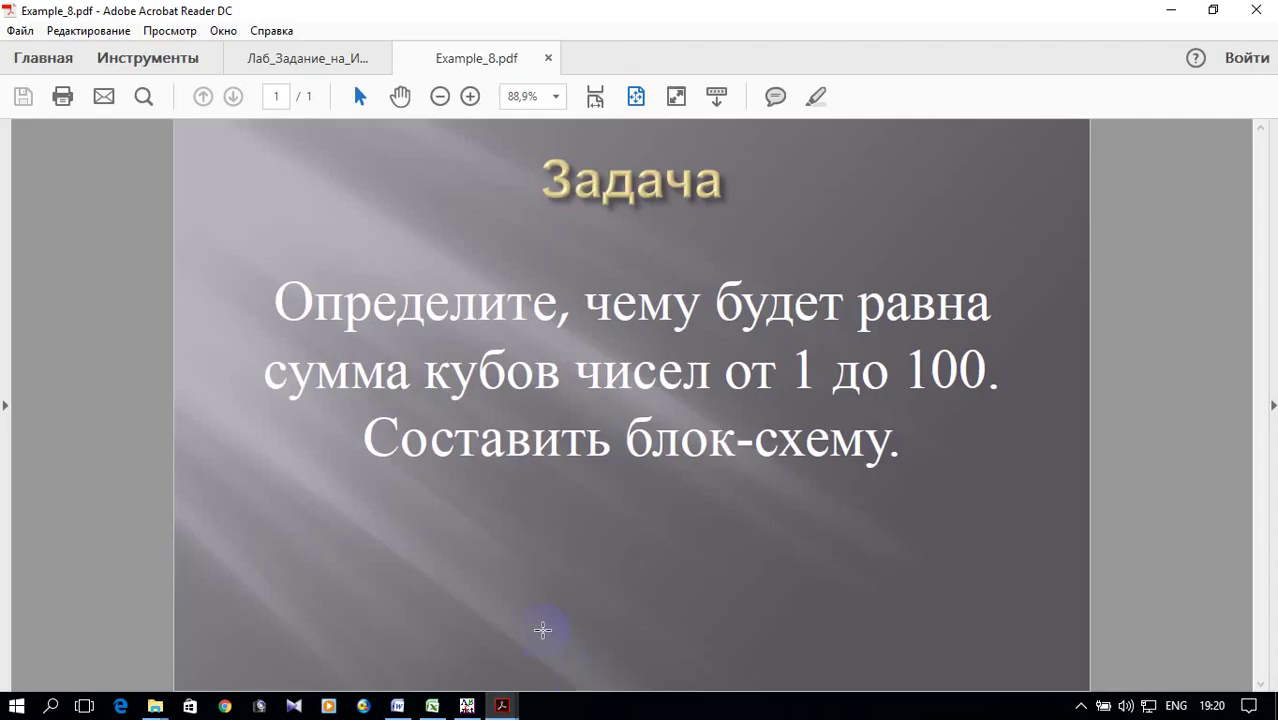
left_click(1171, 12)
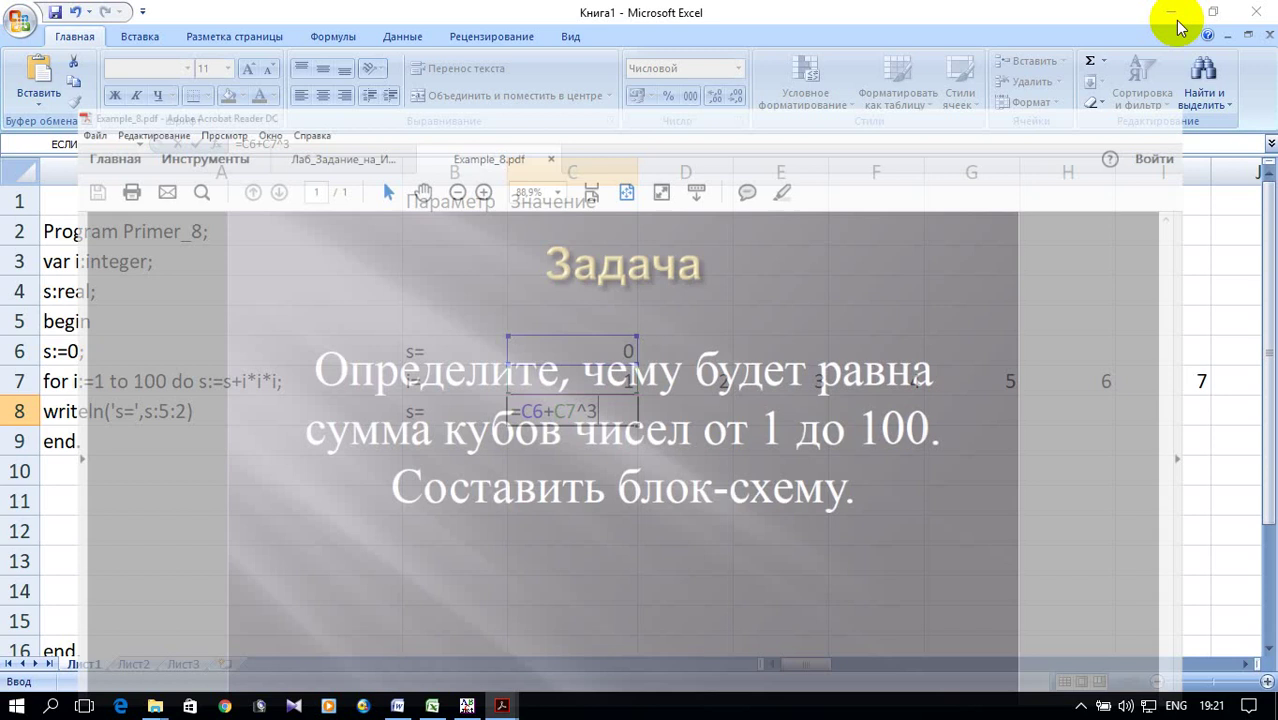
key("Return")
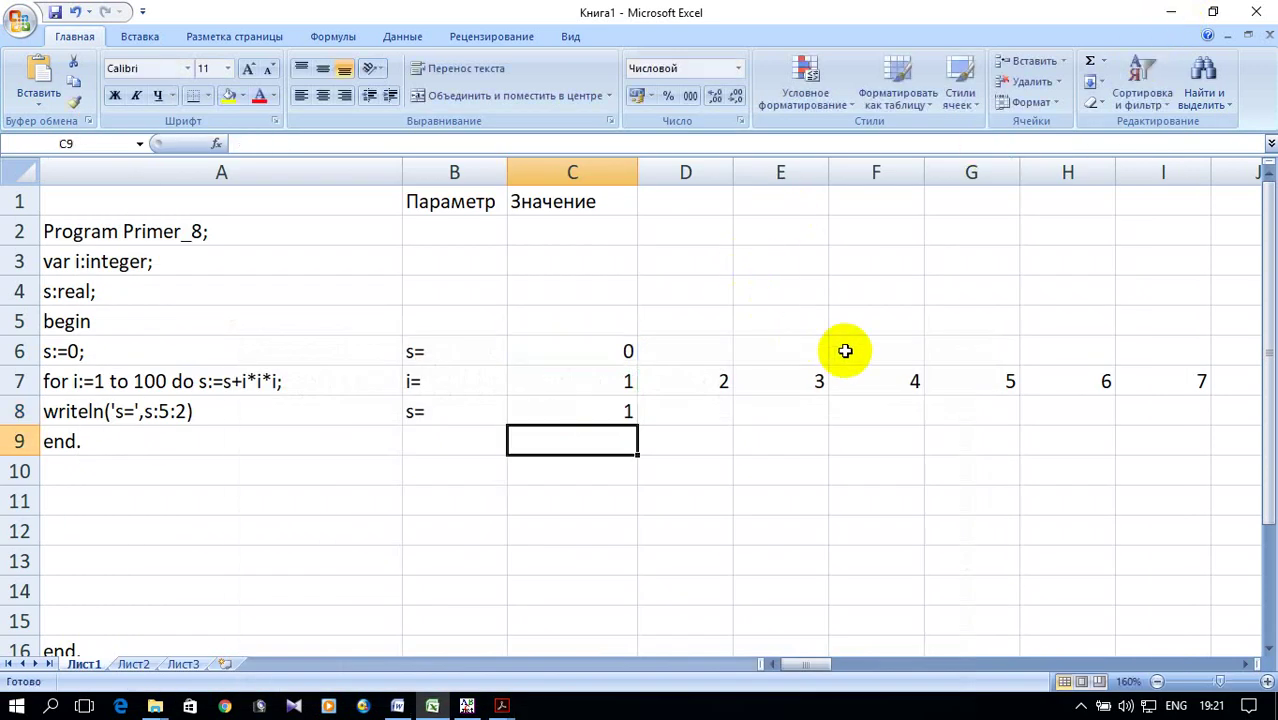
Copy C8's formula into D8 and correct it to =C8+D7^3.
left_click(625, 410)
left_click_drag(637, 425, 710, 427)
double_click(700, 420)
key("Left")
key("Left")
key("Left")
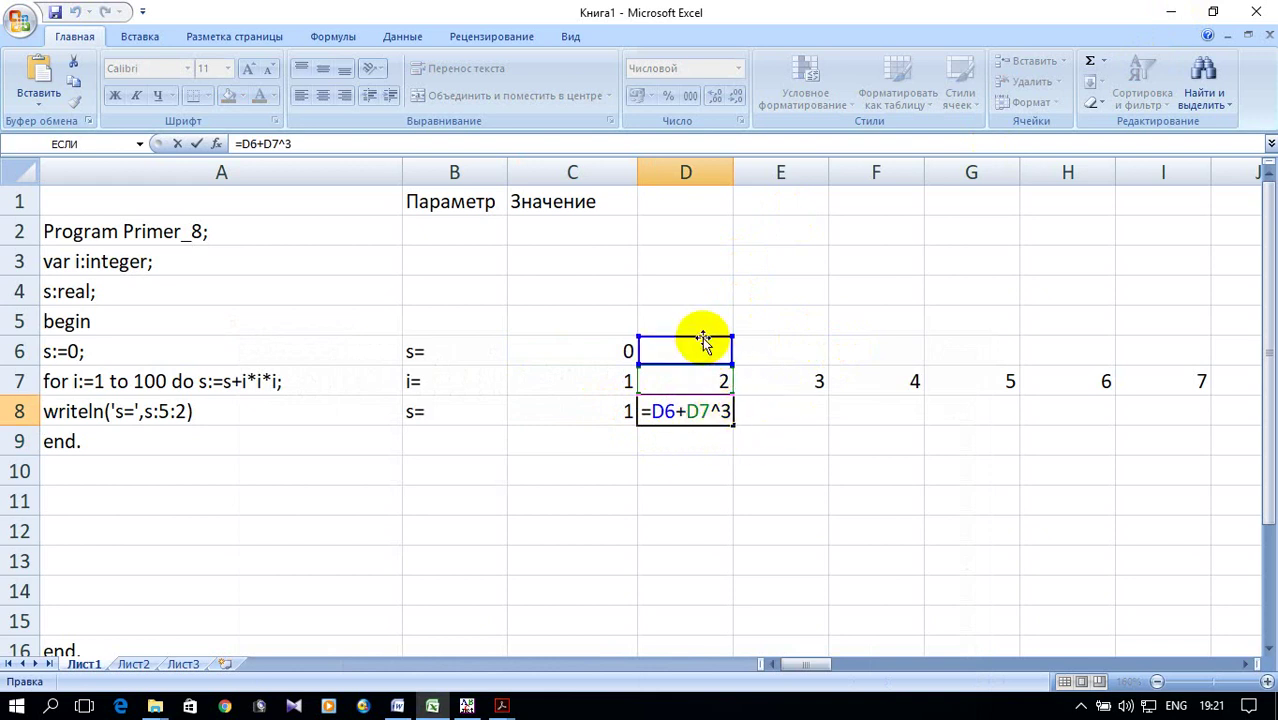
left_click_drag(705, 342, 580, 414)
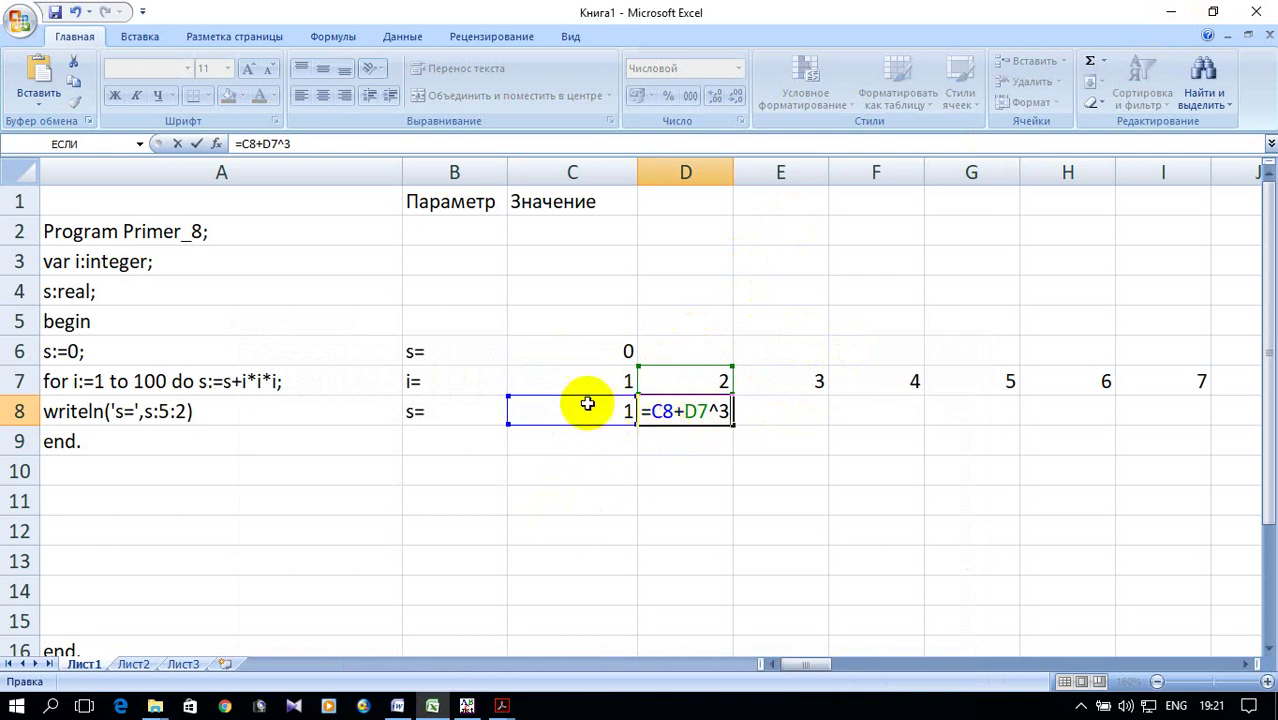
key("Return")
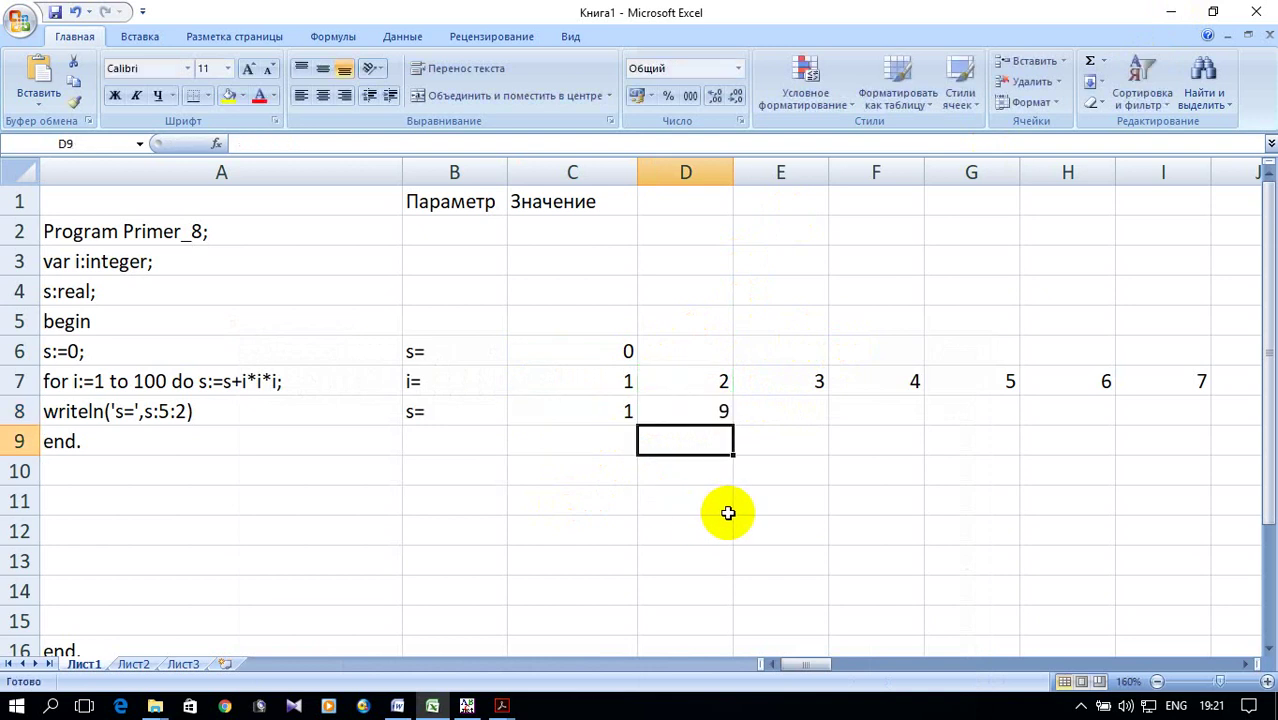
Fill the running sum across row 8 to CX and autofit CX to show 25502500.
left_click(675, 410)
left_click_drag(733, 427, 1270, 430)
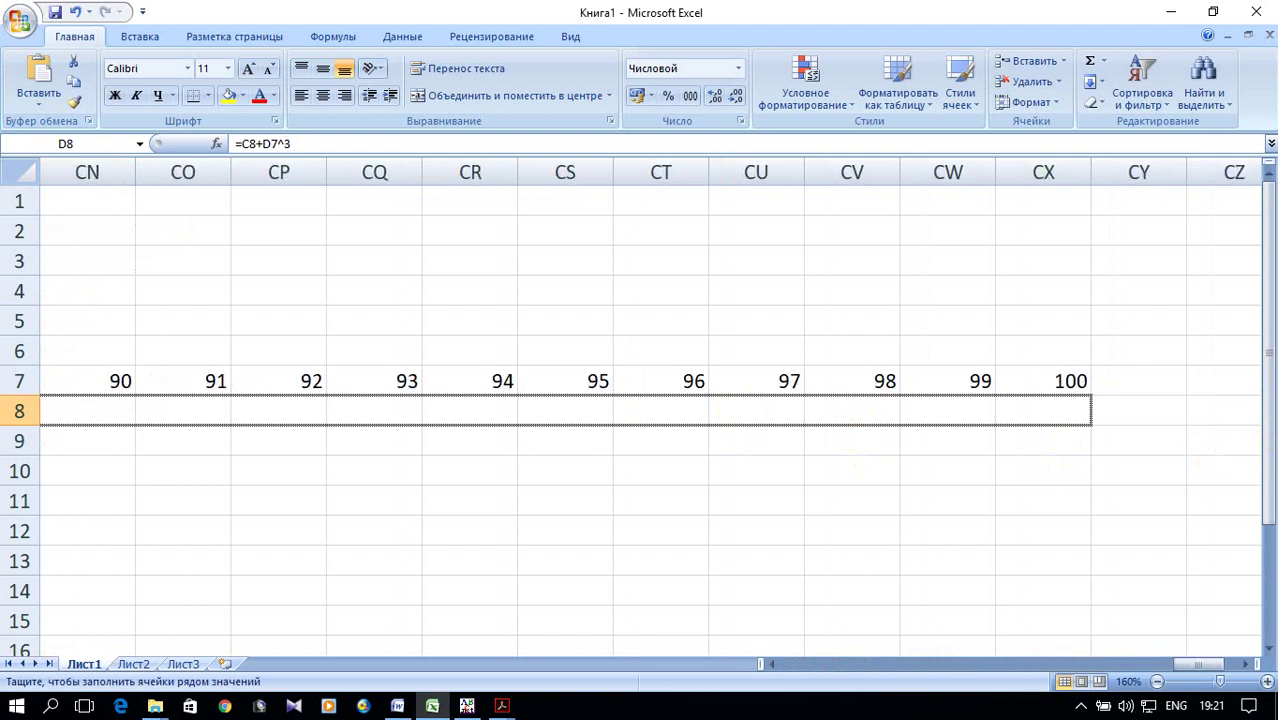
left_click_drag(1270, 430, 1062, 420)
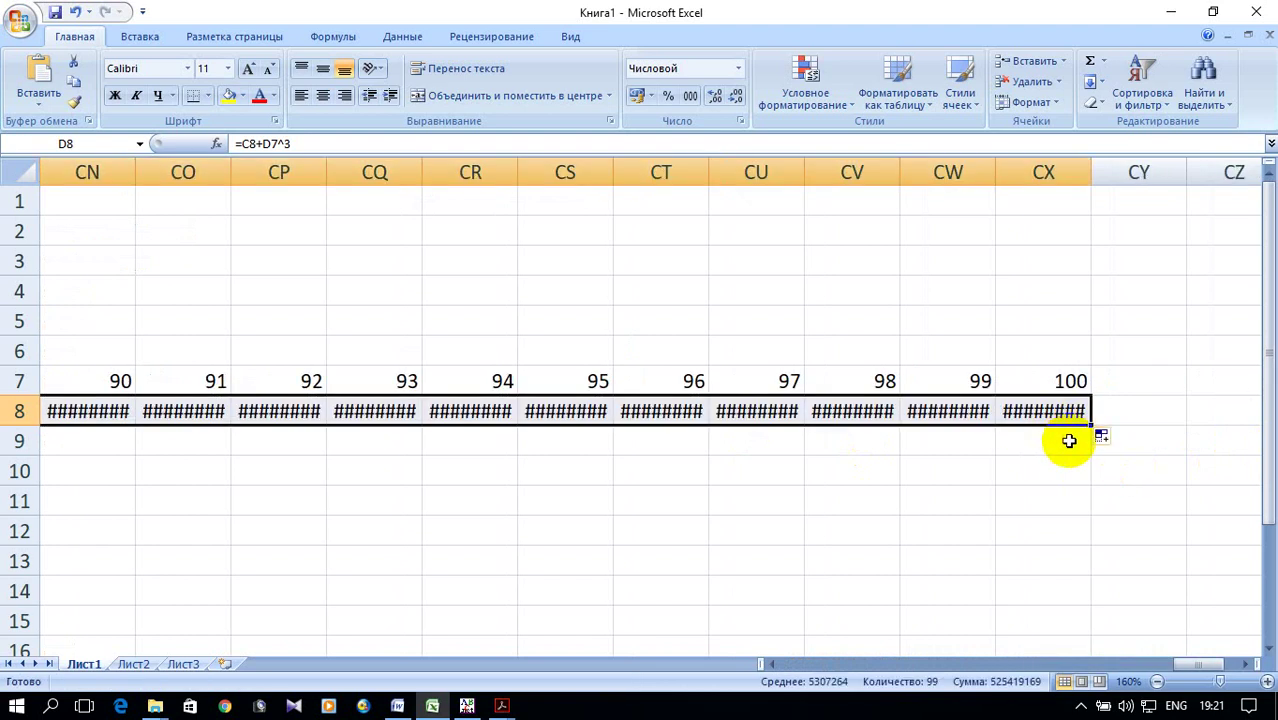
double_click(1090, 170)
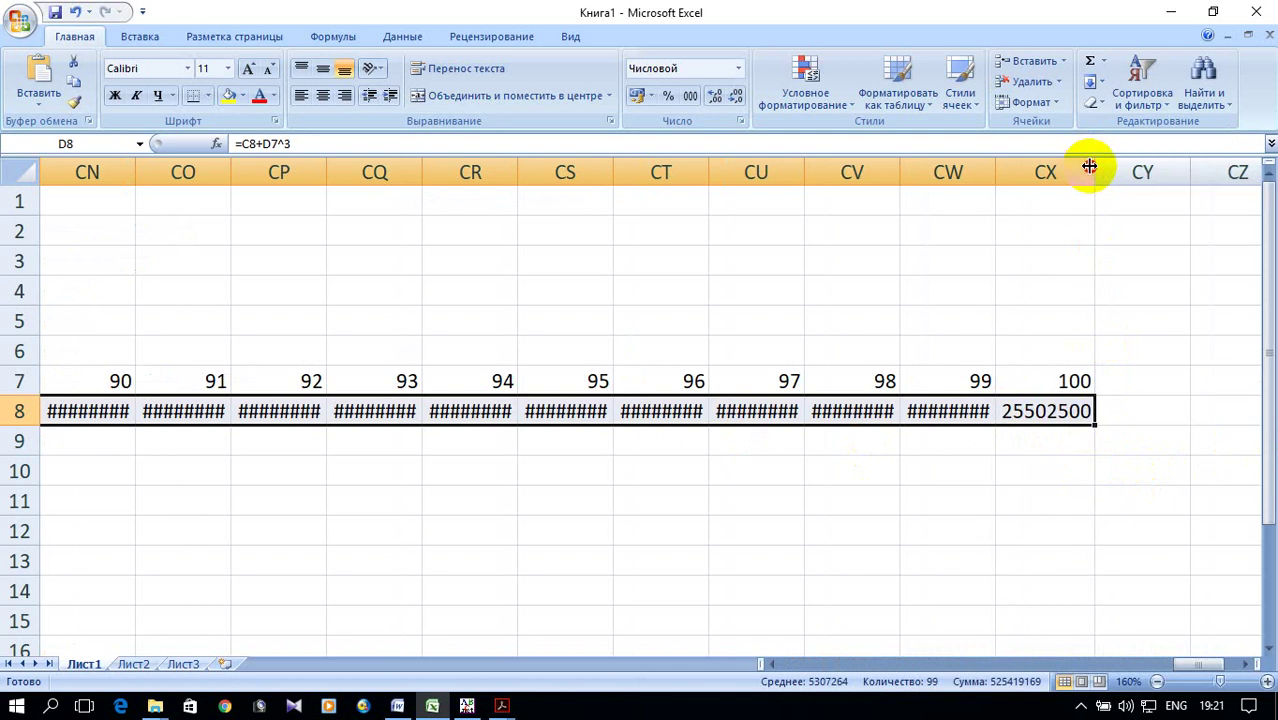
left_click(467, 706)
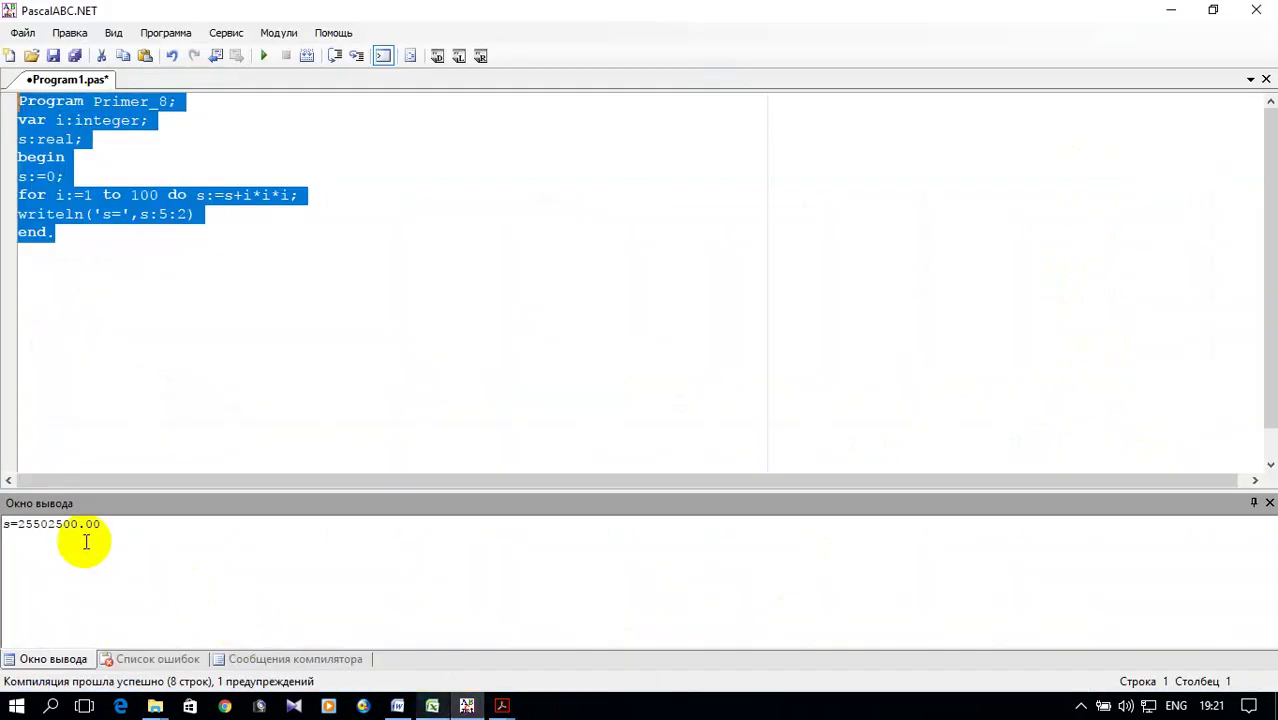
left_click(467, 706)
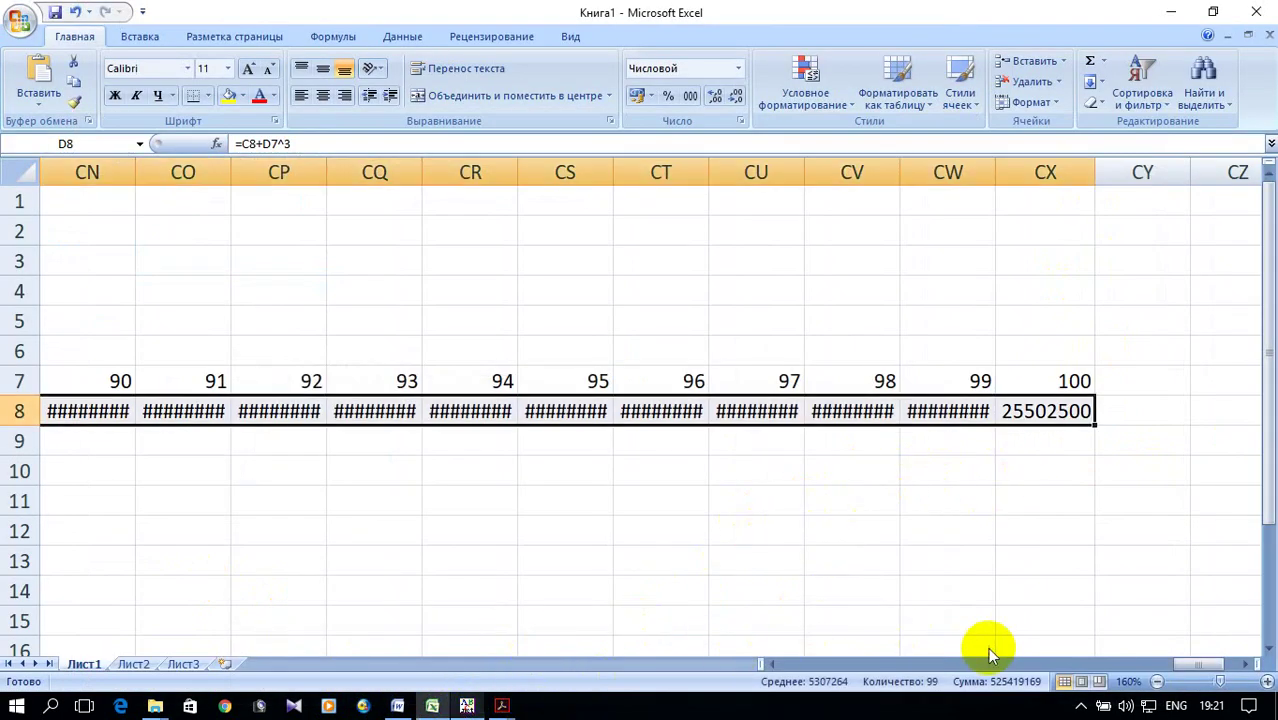
left_click(1203, 655)
left_click_drag(1213, 673, 775, 668)
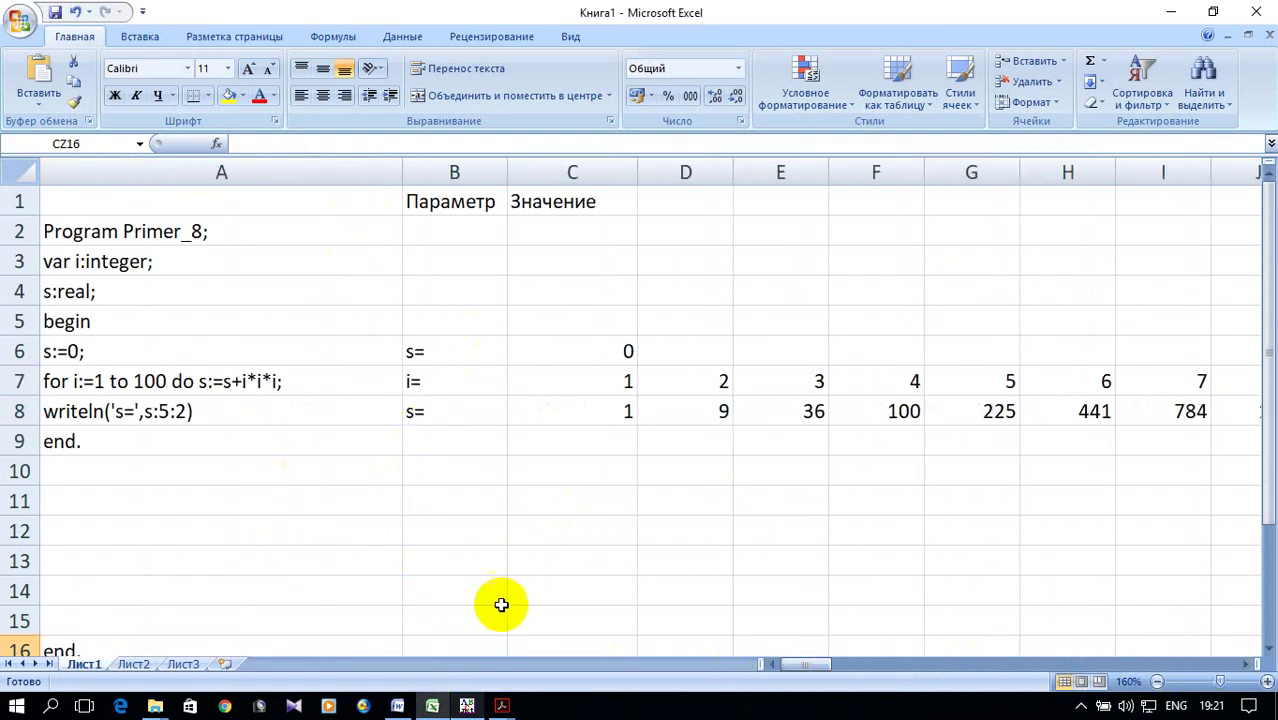
Copy the sum-of-cubes task text from the Example_8.pdf slide.
left_click(397, 708)
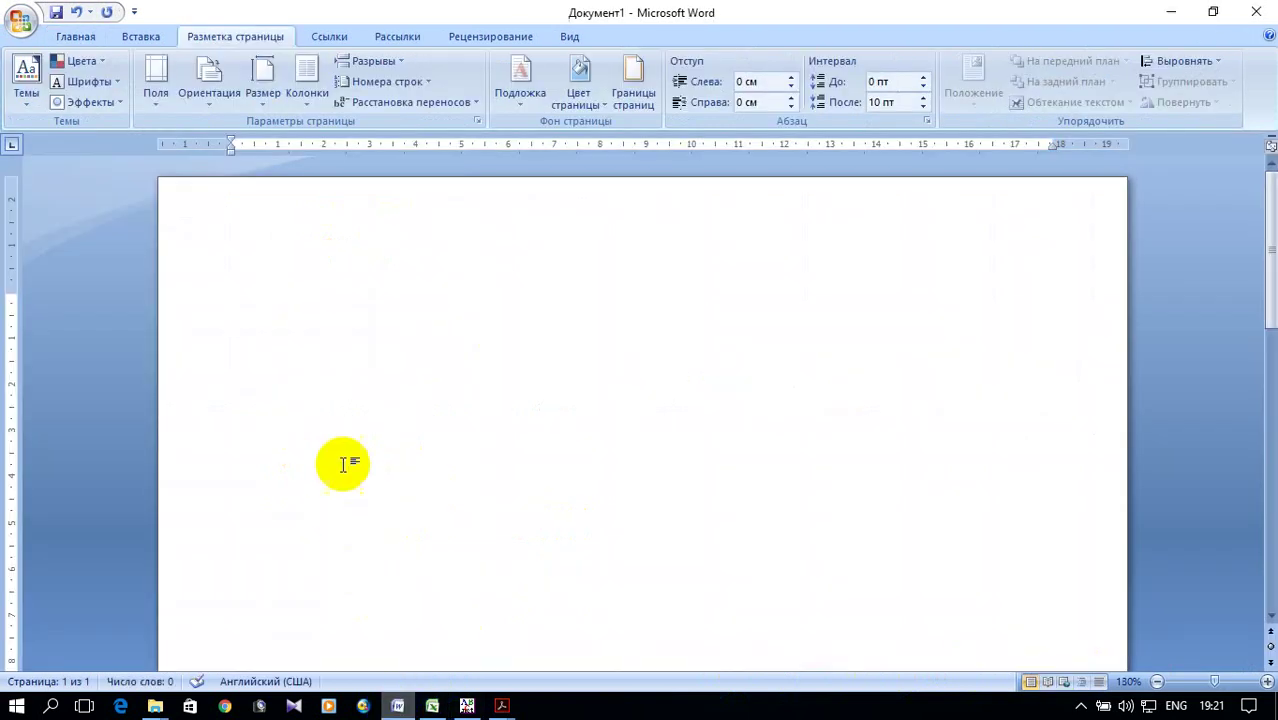
left_click(500, 708)
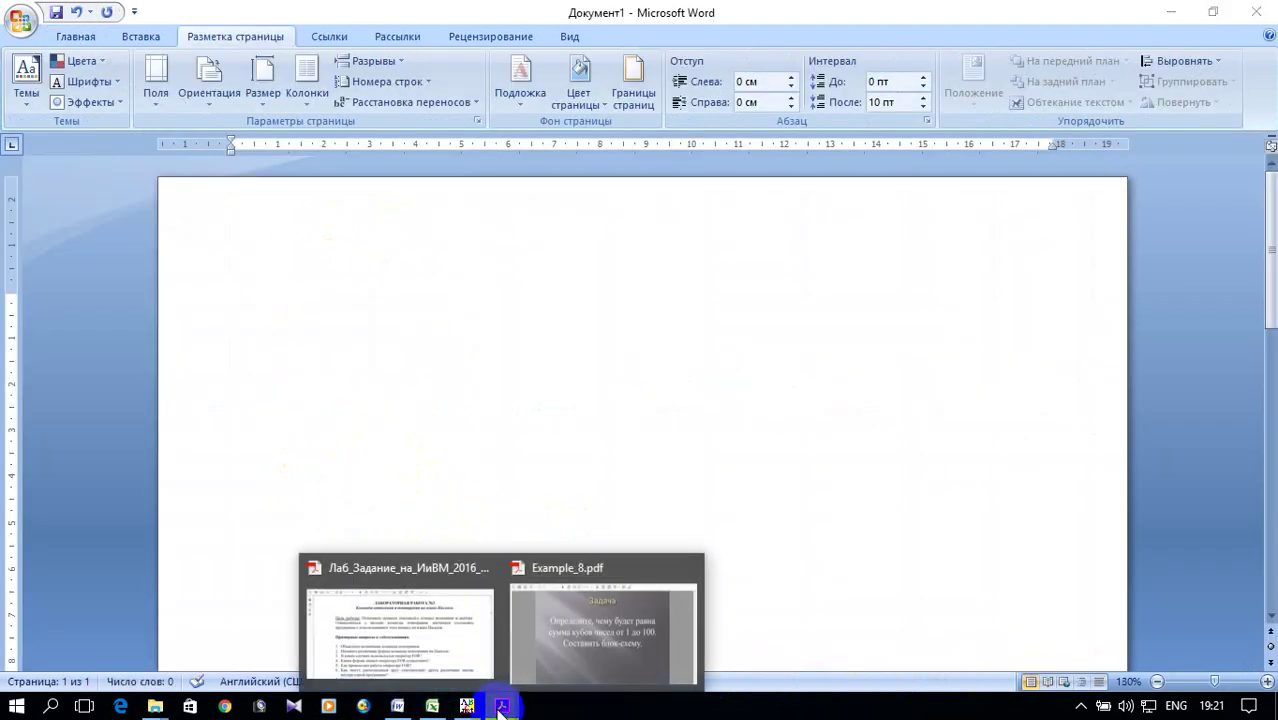
left_click(572, 638)
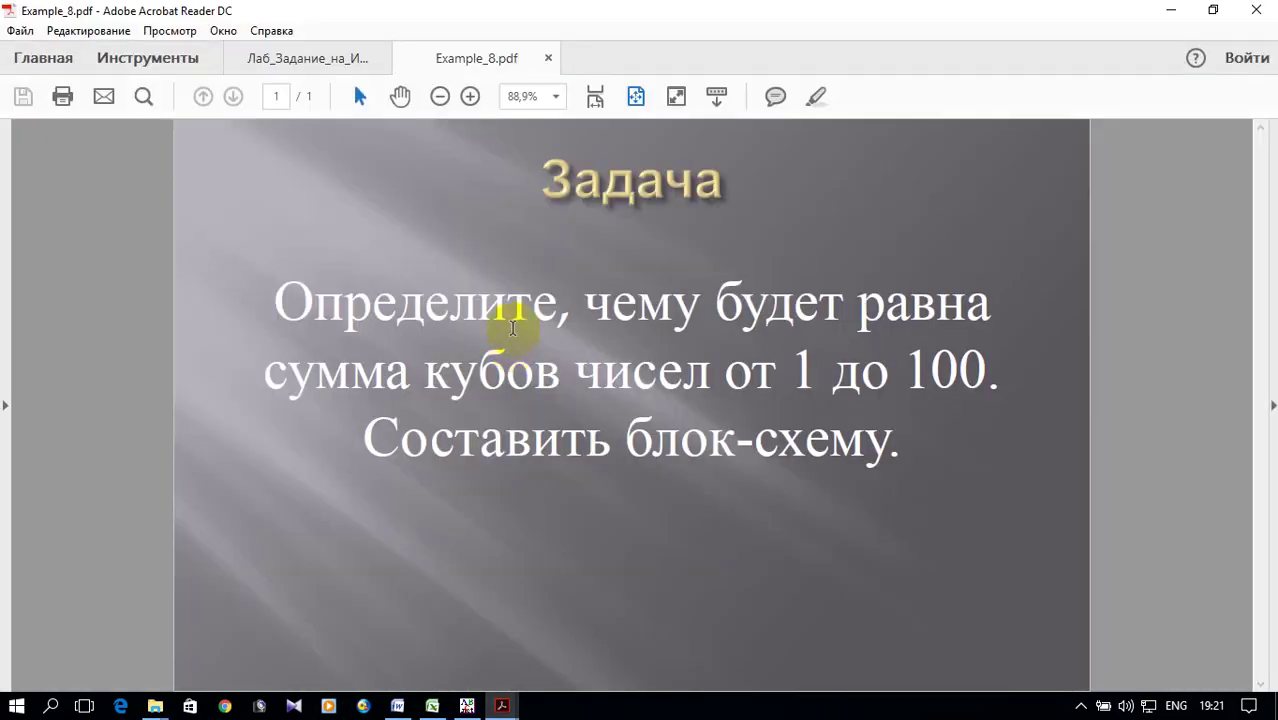
mouse_move(281, 308)
left_mouse_down()
mouse_move(650, 417)
mouse_move(816, 450)
left_mouse_up()
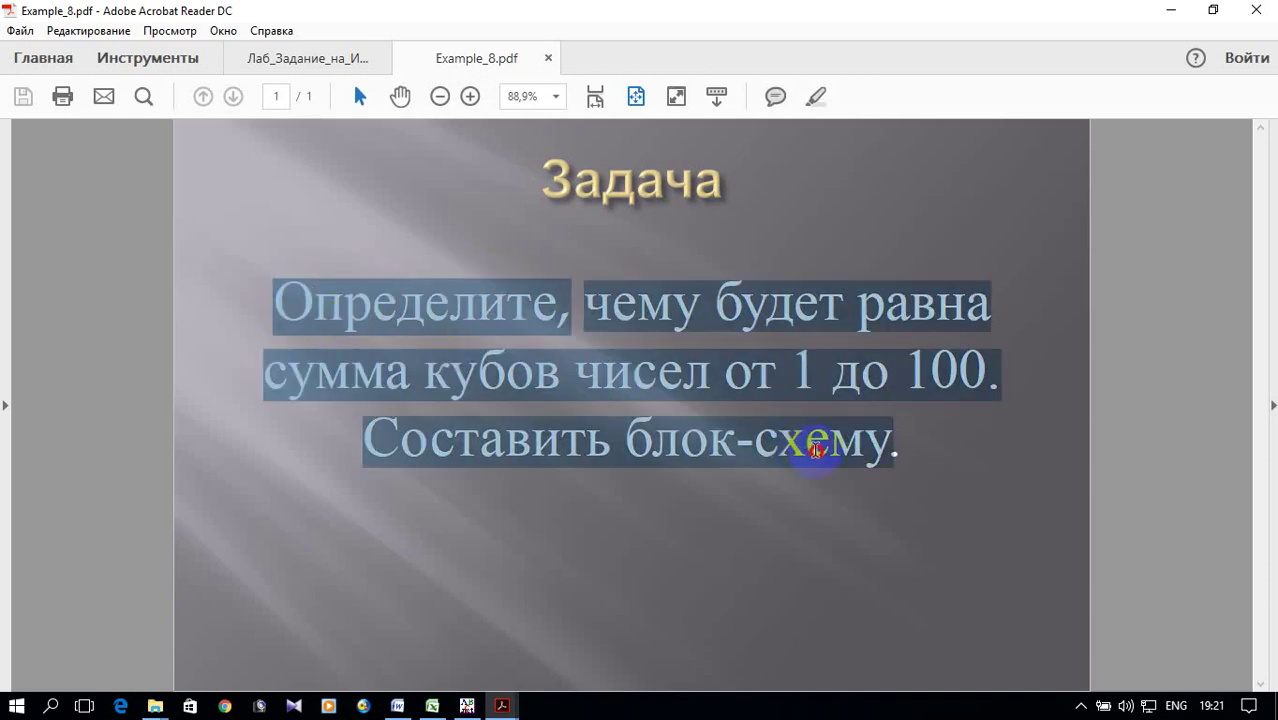
right_click(737, 316)
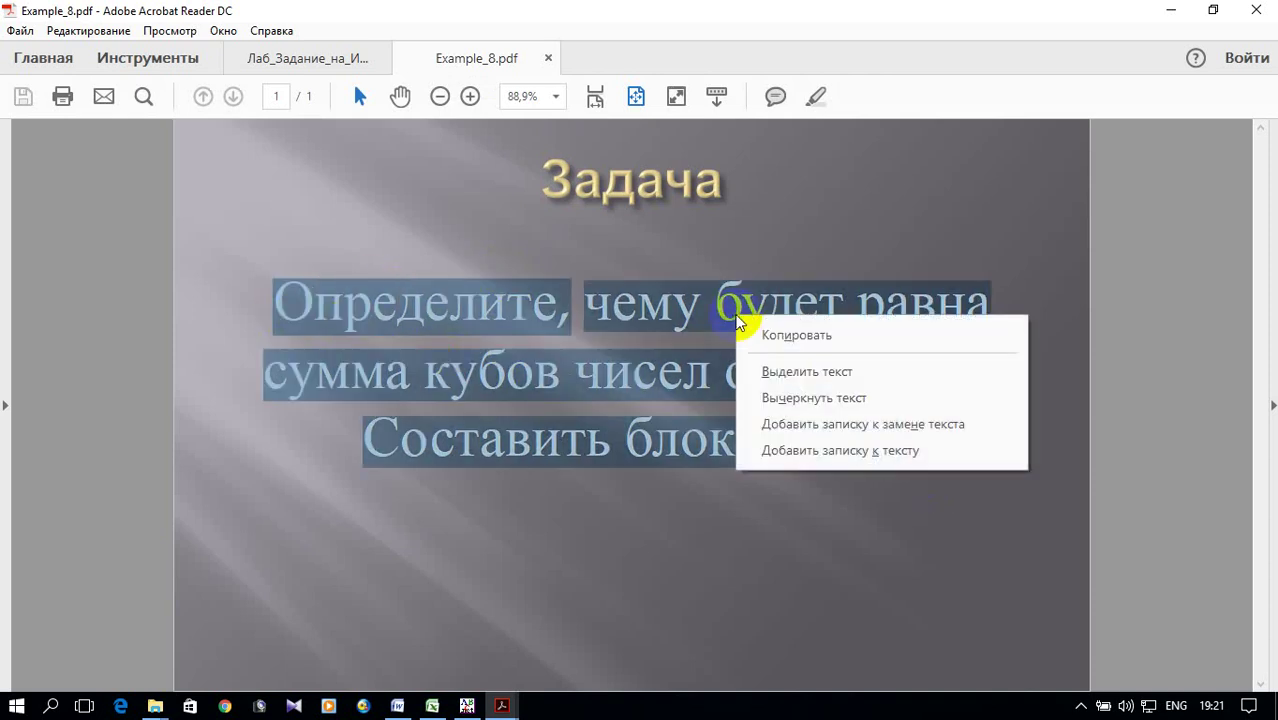
left_click(782, 337)
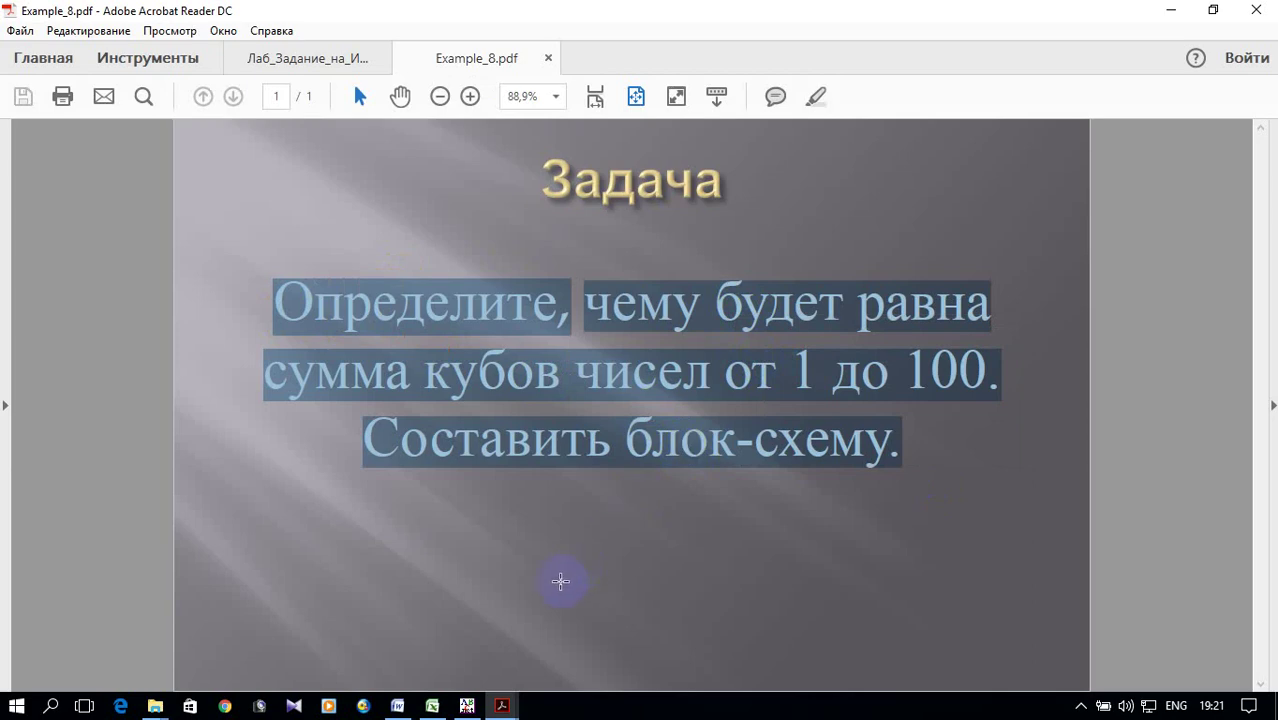
Paste the task into the Word document and format it as Times New Roman 14 pt.
left_click(398, 706)
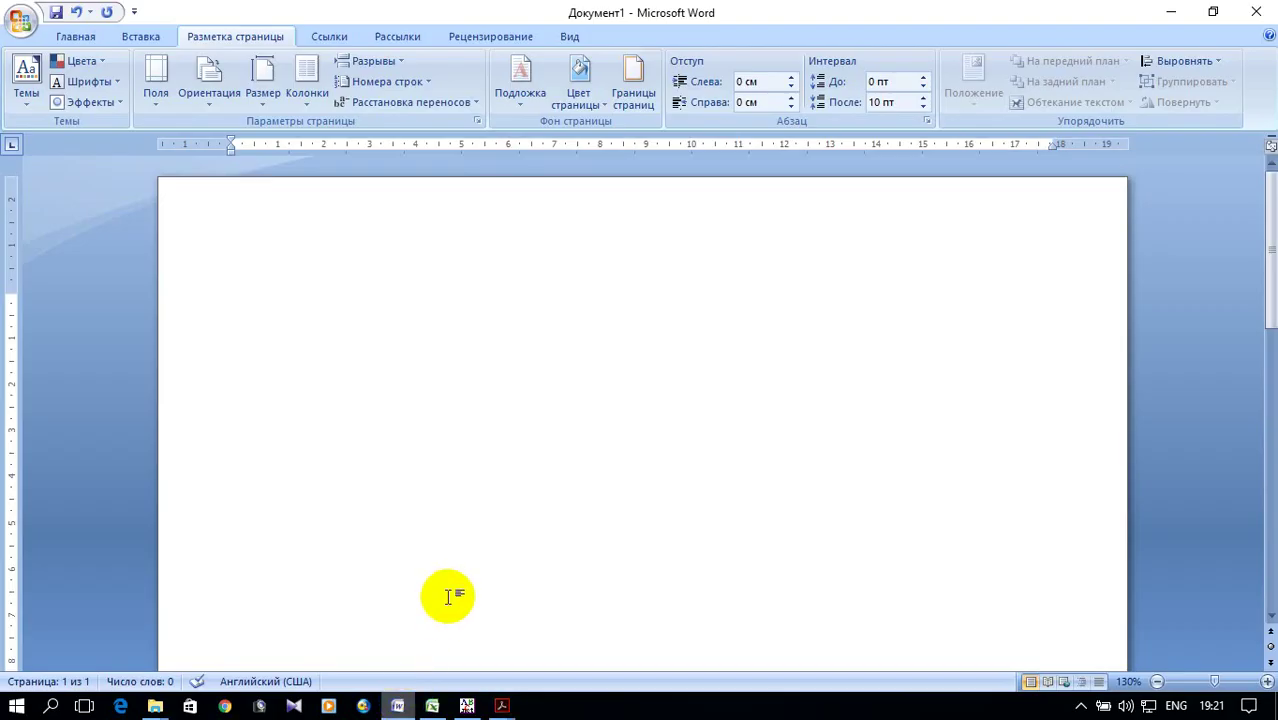
key("ctrl+v")
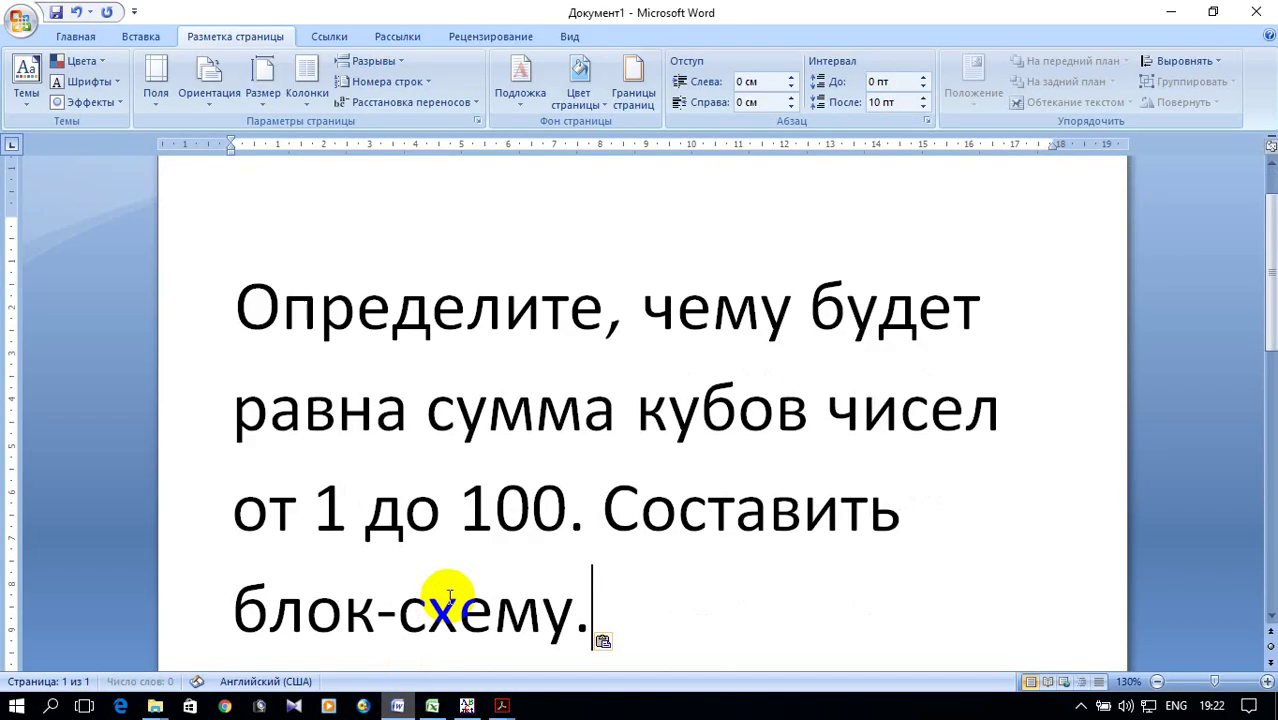
mouse_move(595, 610)
left_mouse_down()
mouse_move(327, 395)
mouse_move(230, 280)
left_mouse_up()
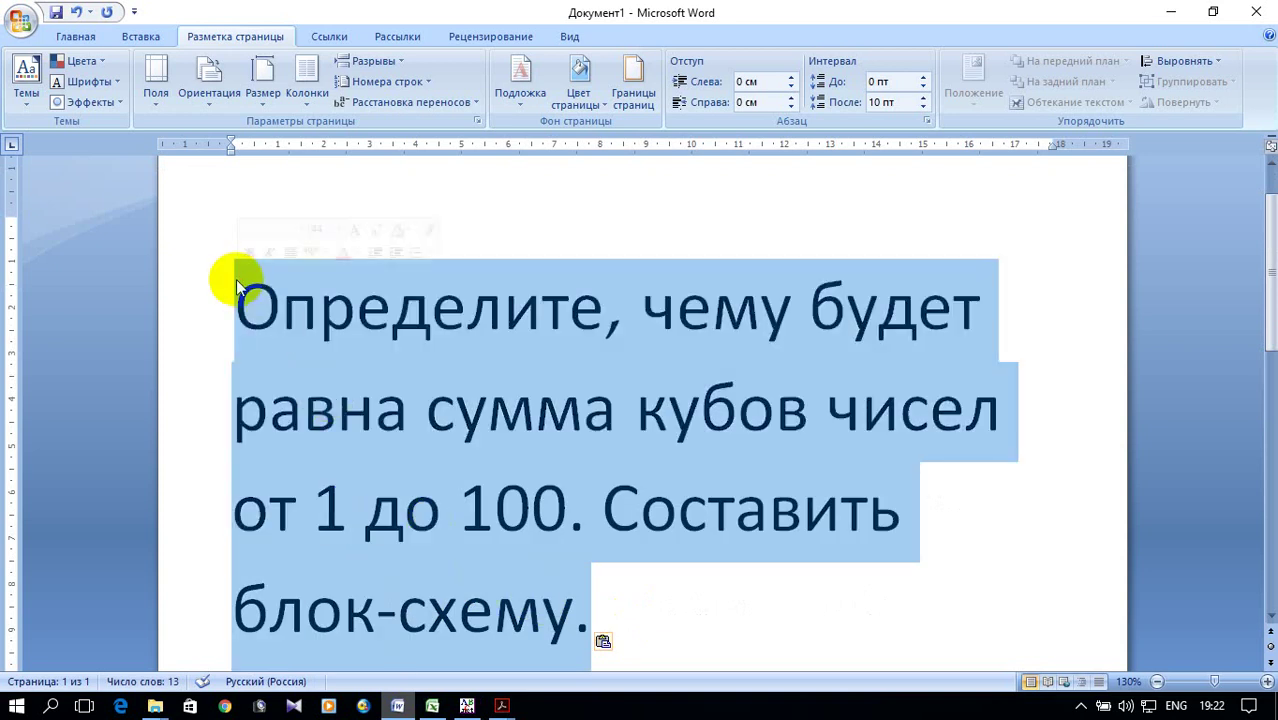
left_click(77, 38)
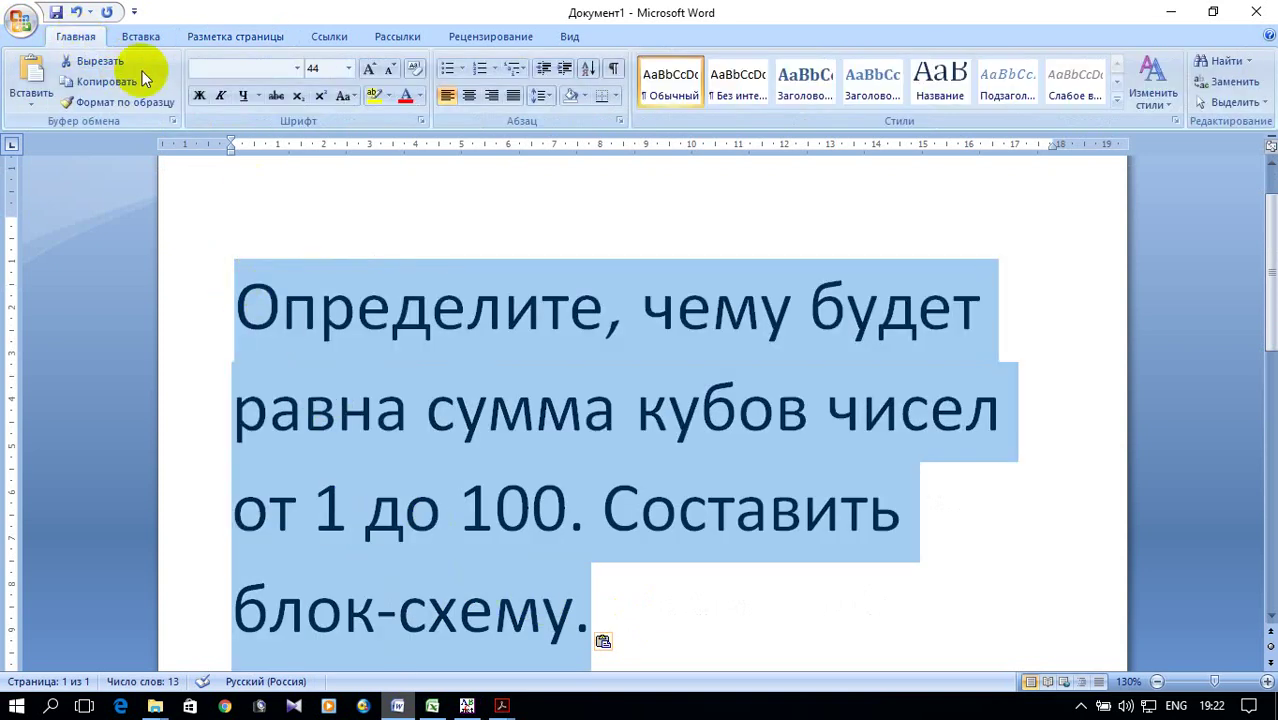
left_click(297, 68)
left_click(300, 174)
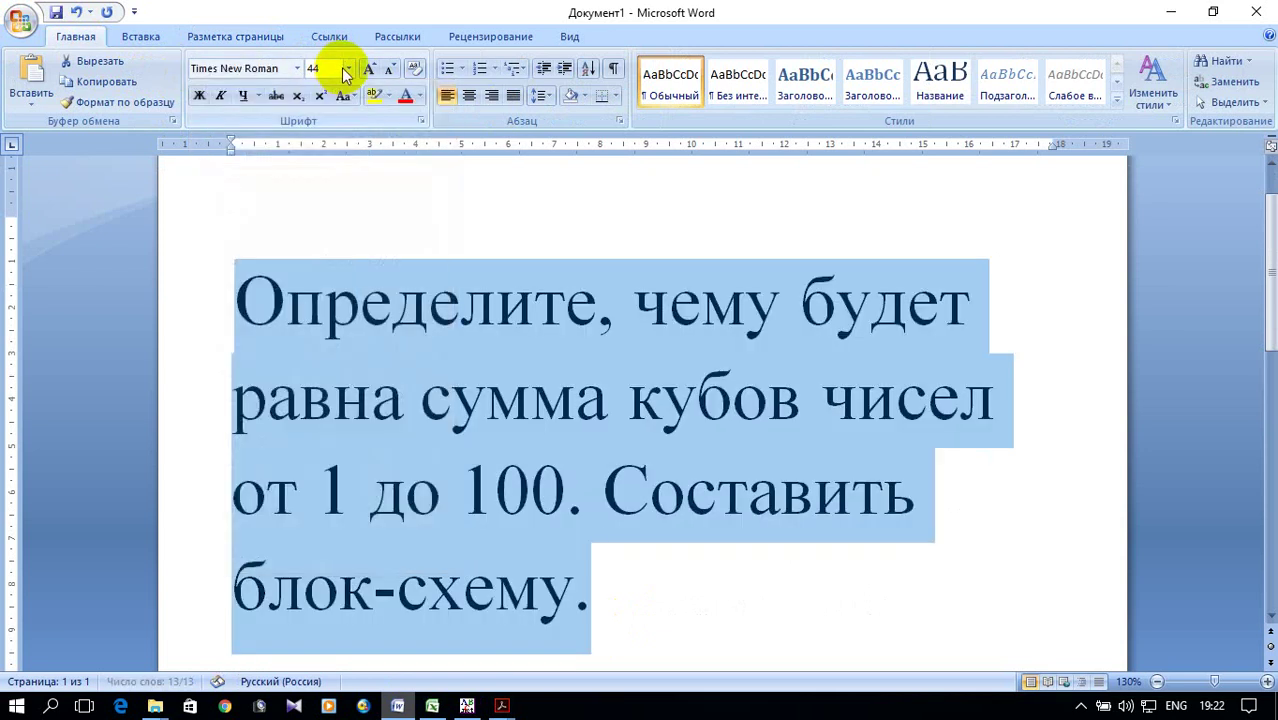
left_click(349, 70)
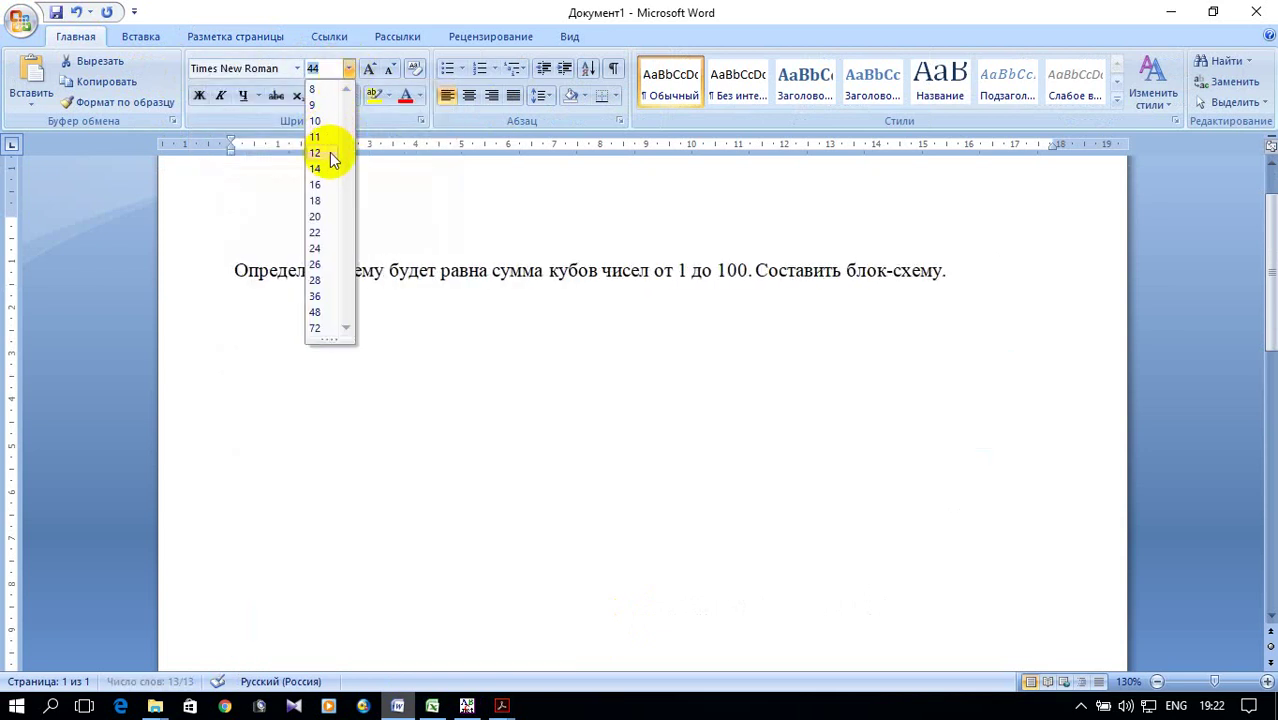
left_click(328, 169)
left_click(330, 300)
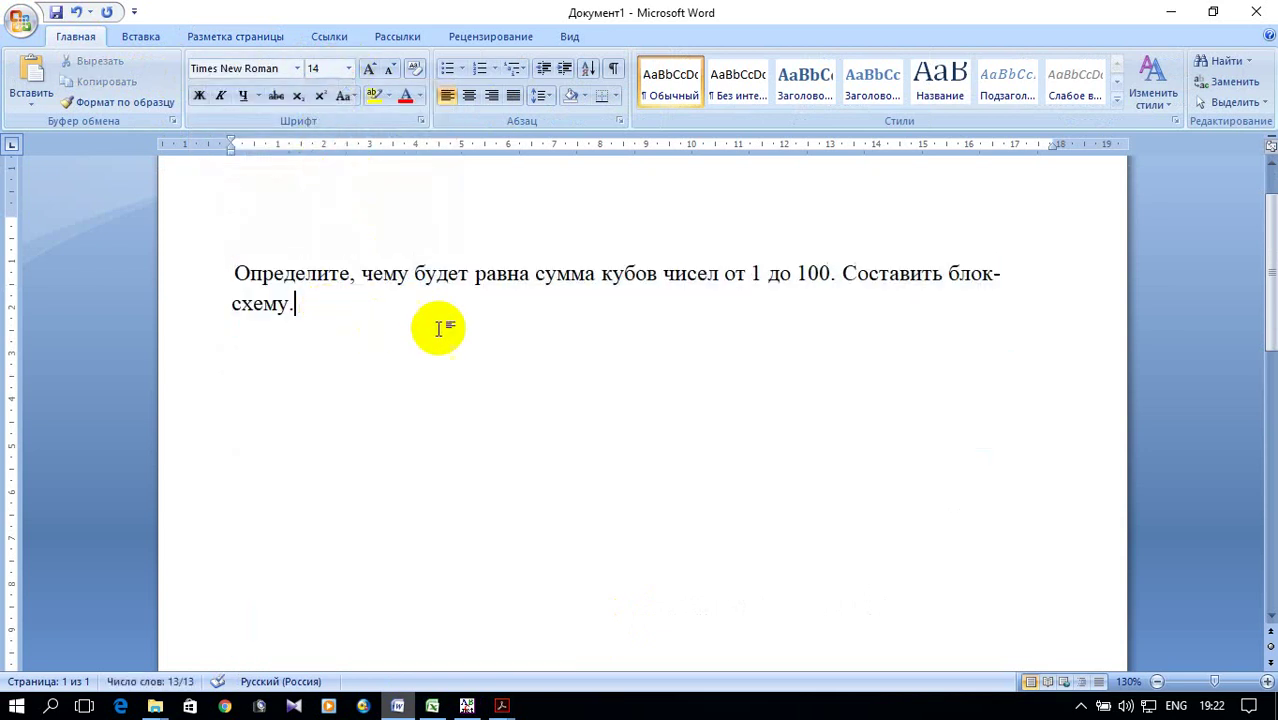
Copy the complete Primer_8 program code from PascalABC.NET.
left_click(465, 706)
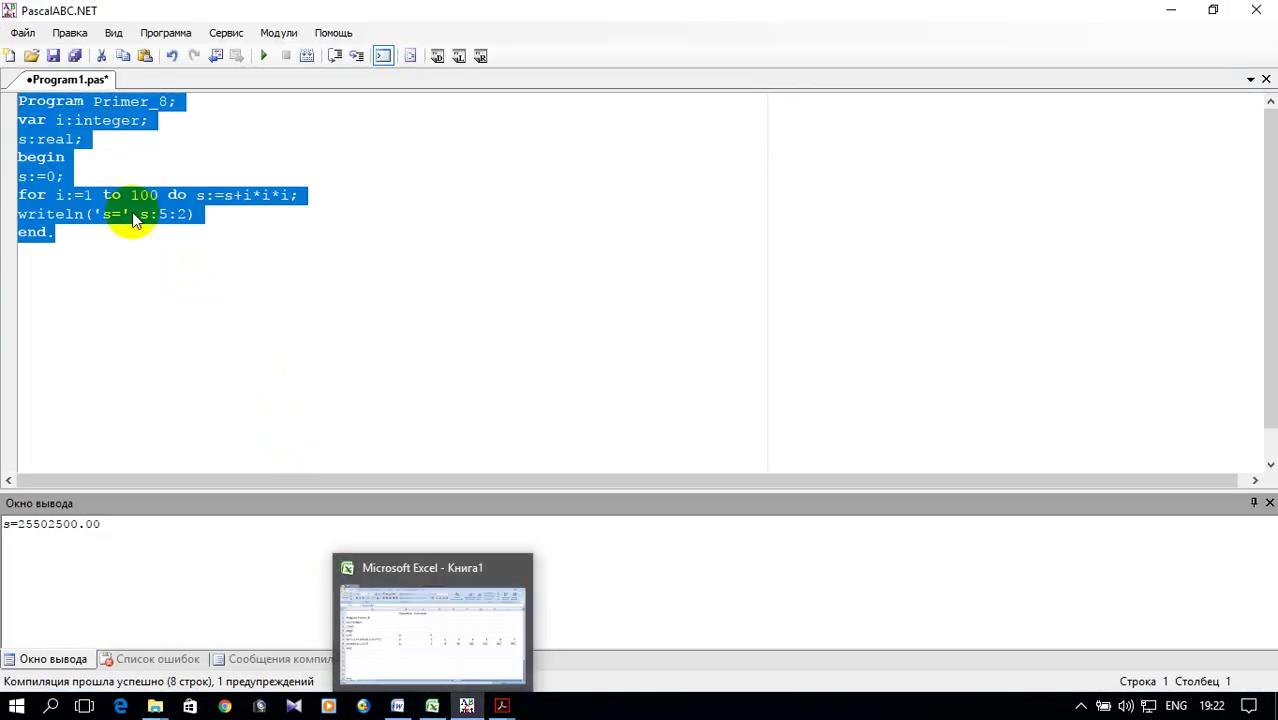
right_click(58, 172)
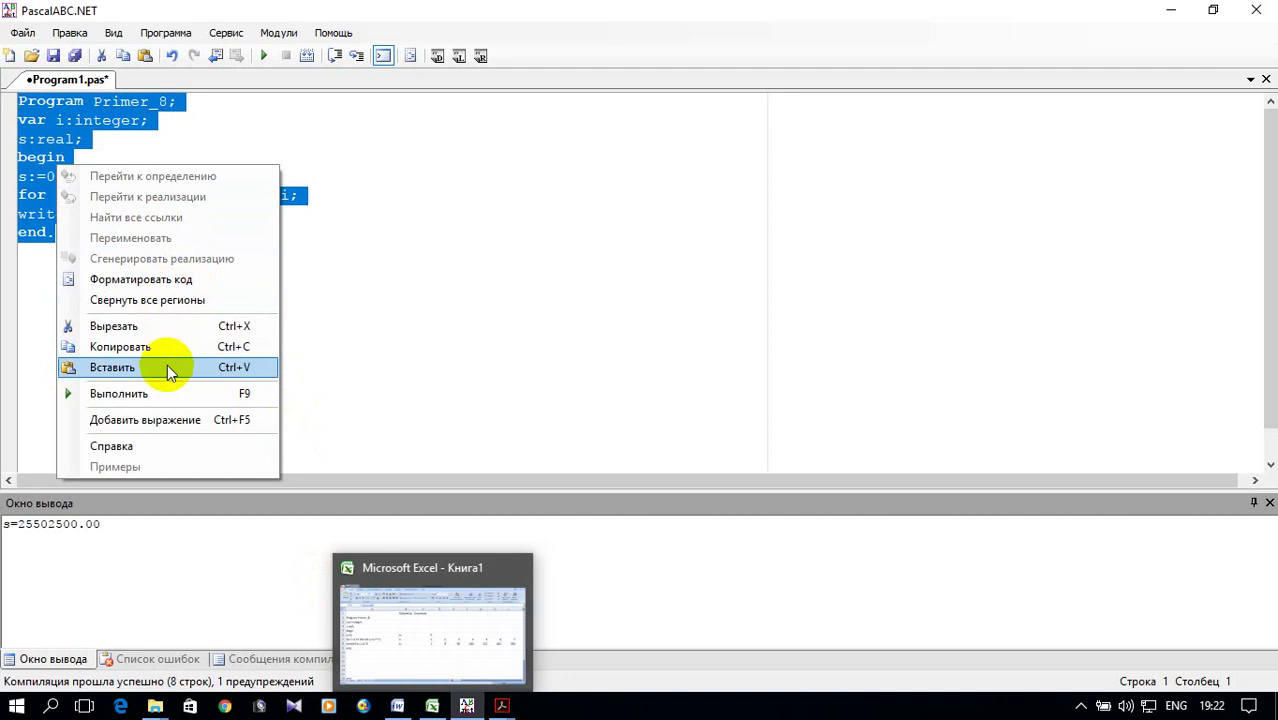
left_click(157, 347)
mouse_move(397, 707)
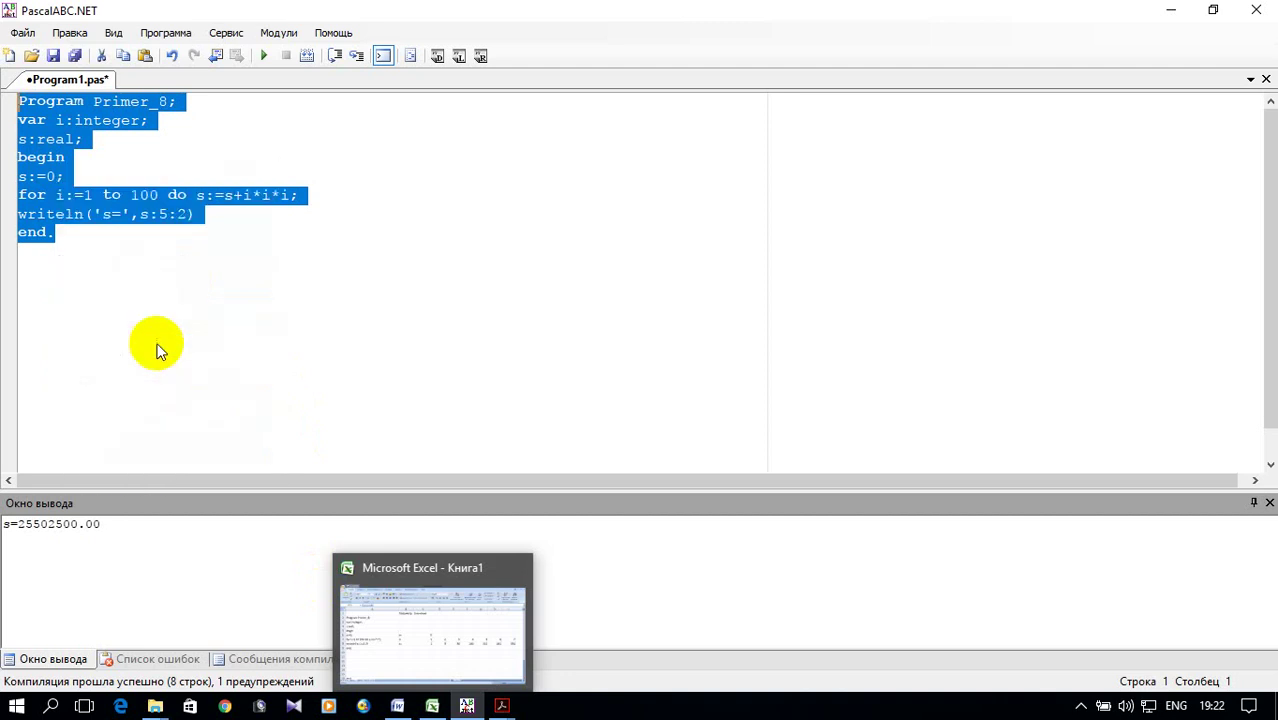
left_click(398, 707)
Paste the copied Primer_8 Pascal code onto the empty line below the sum-of-cubes task sentence.
right_click(240, 355)
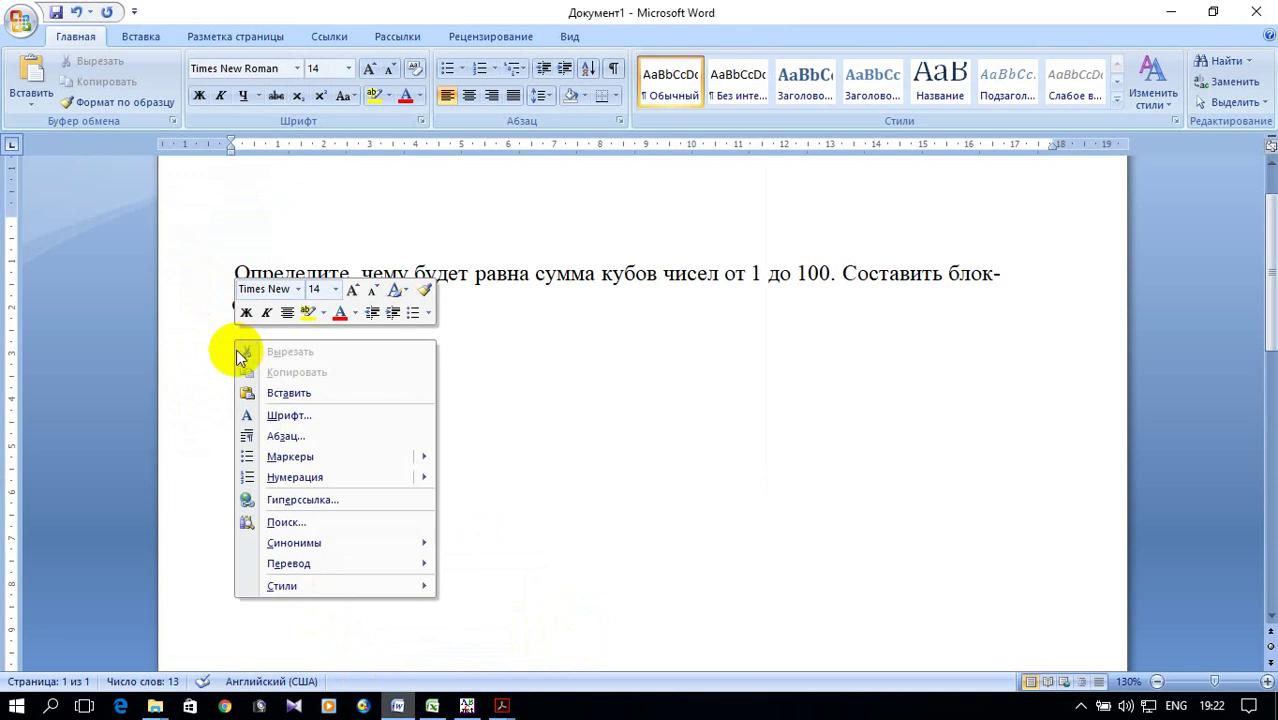
left_click(242, 352)
right_click(245, 346)
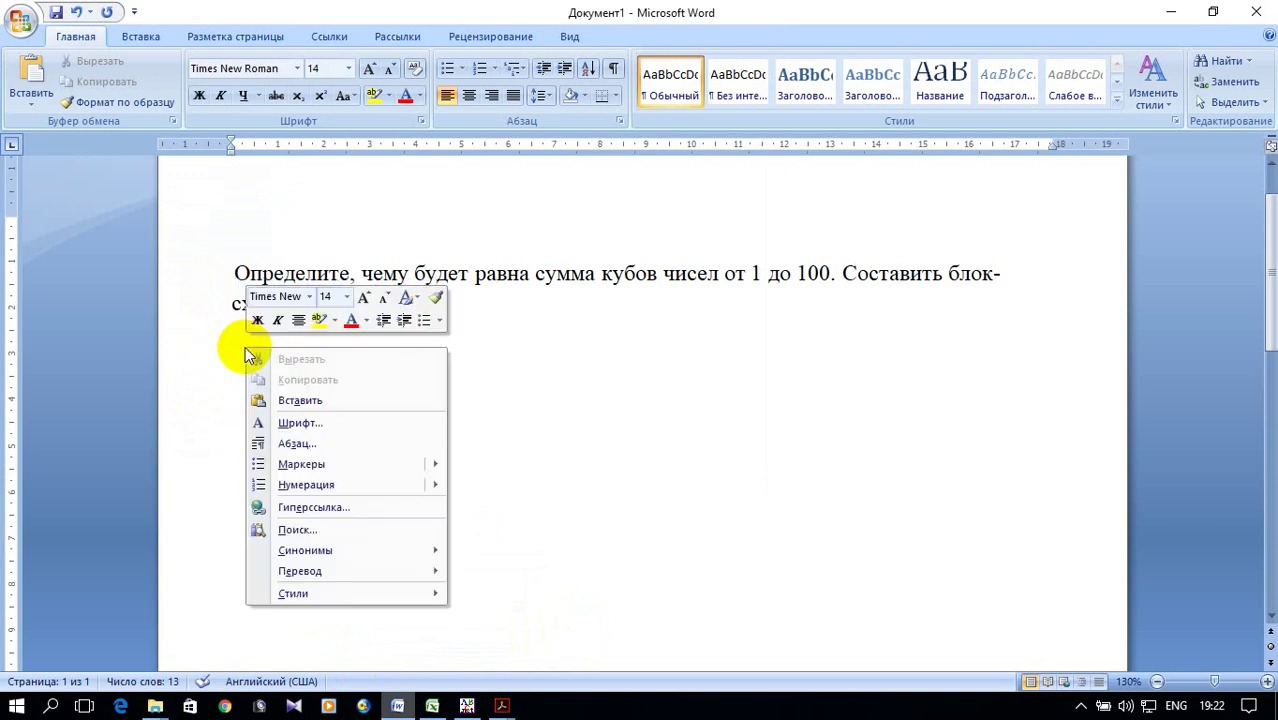
left_click(300, 400)
scroll(485, 442, "down", 1)
scroll(483, 442, "down", 2)
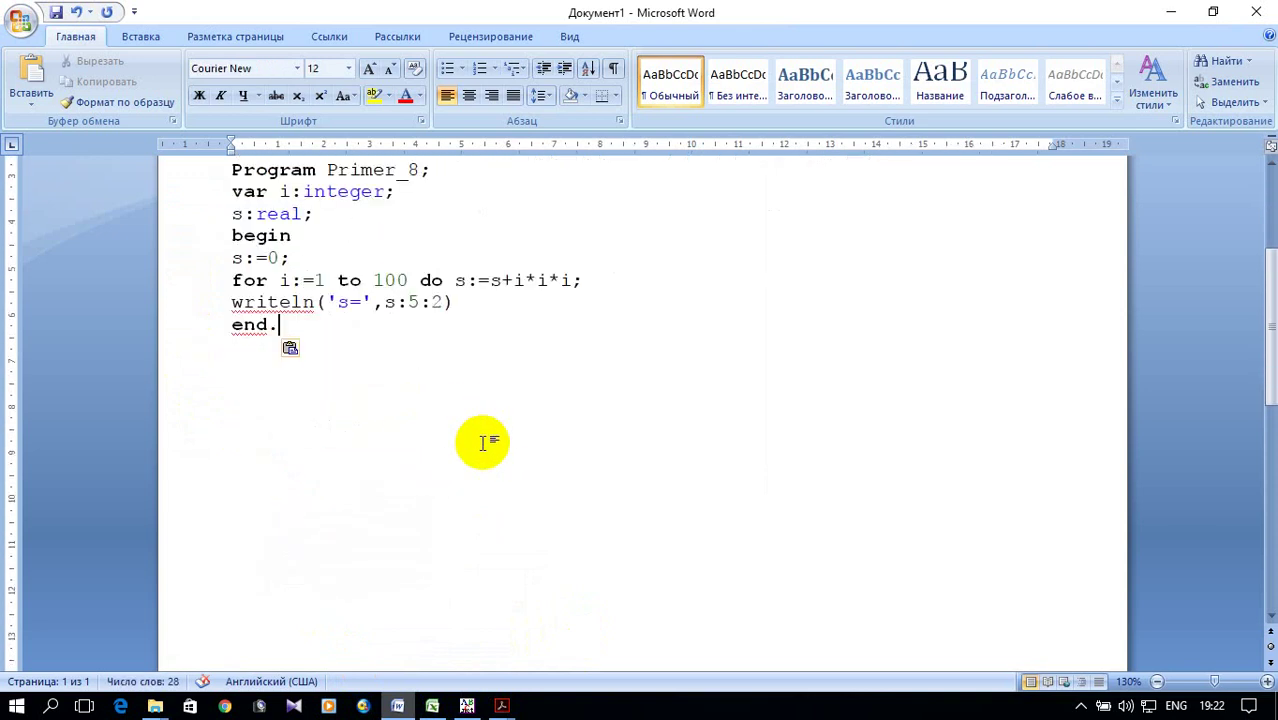
scroll(483, 442, "up", 2)
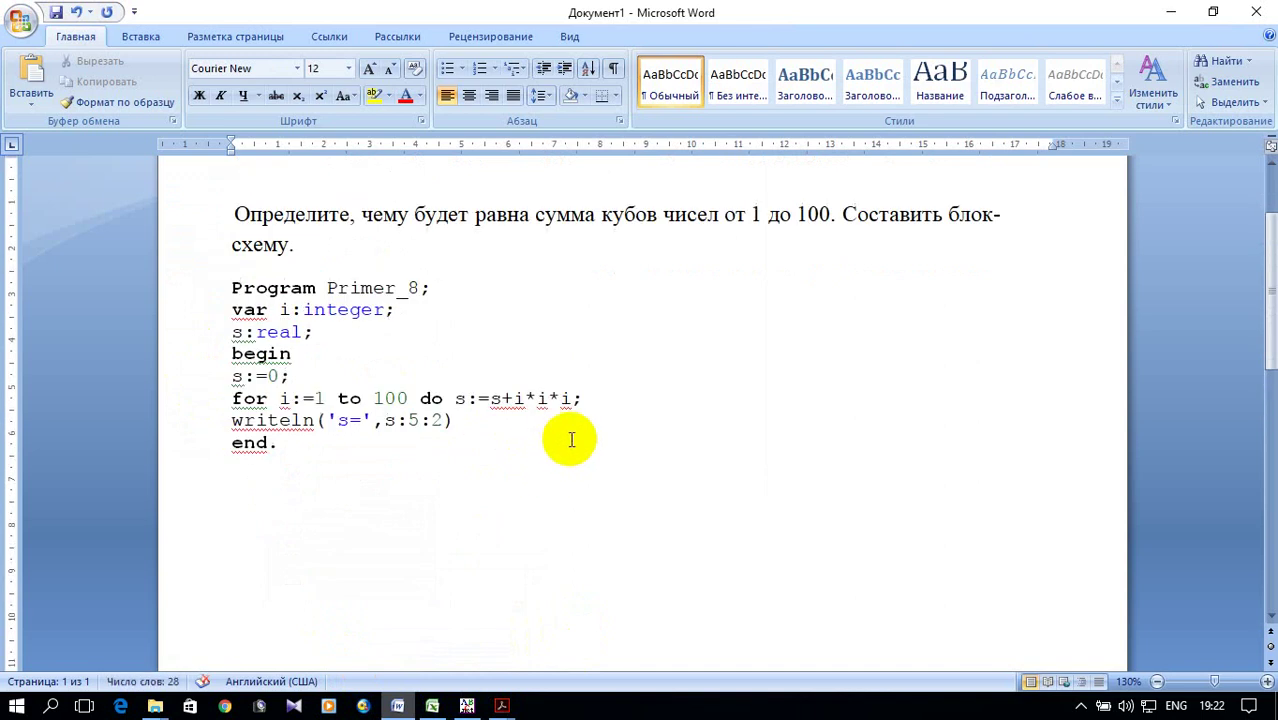
Insert a new drawing canvas below the Pascal code.
left_click(147, 42)
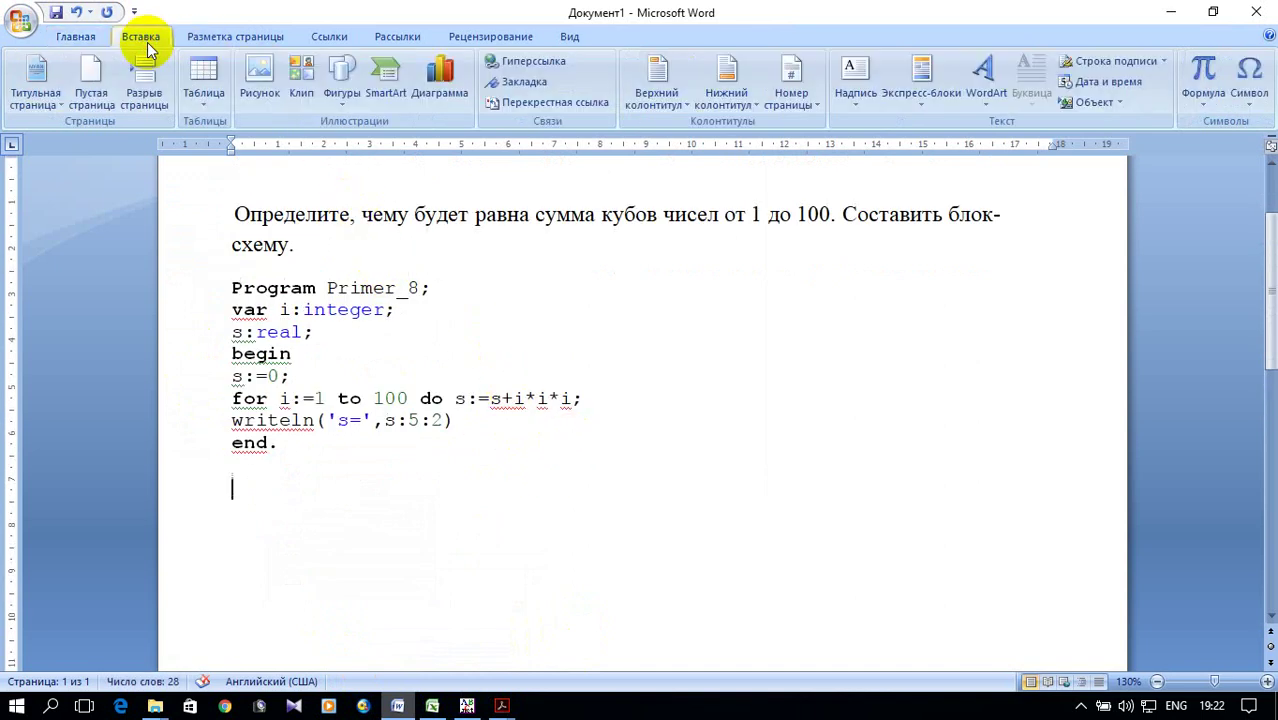
left_click(341, 85)
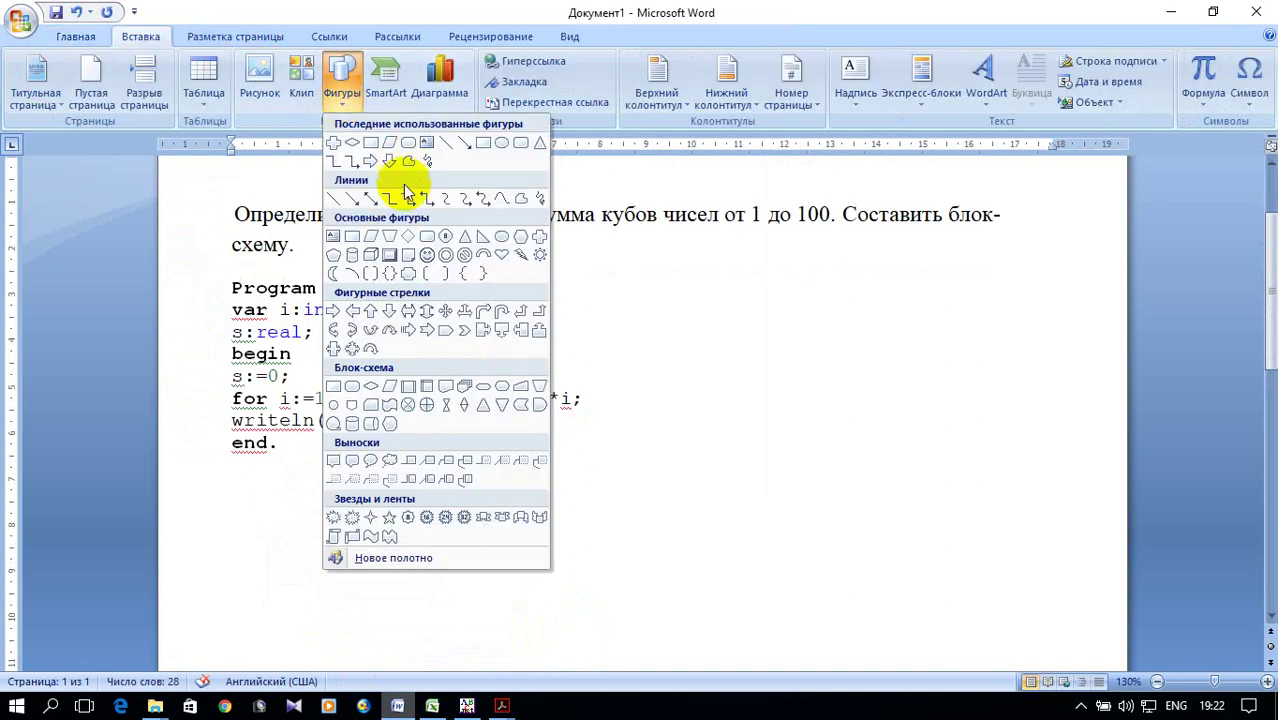
left_click(417, 557)
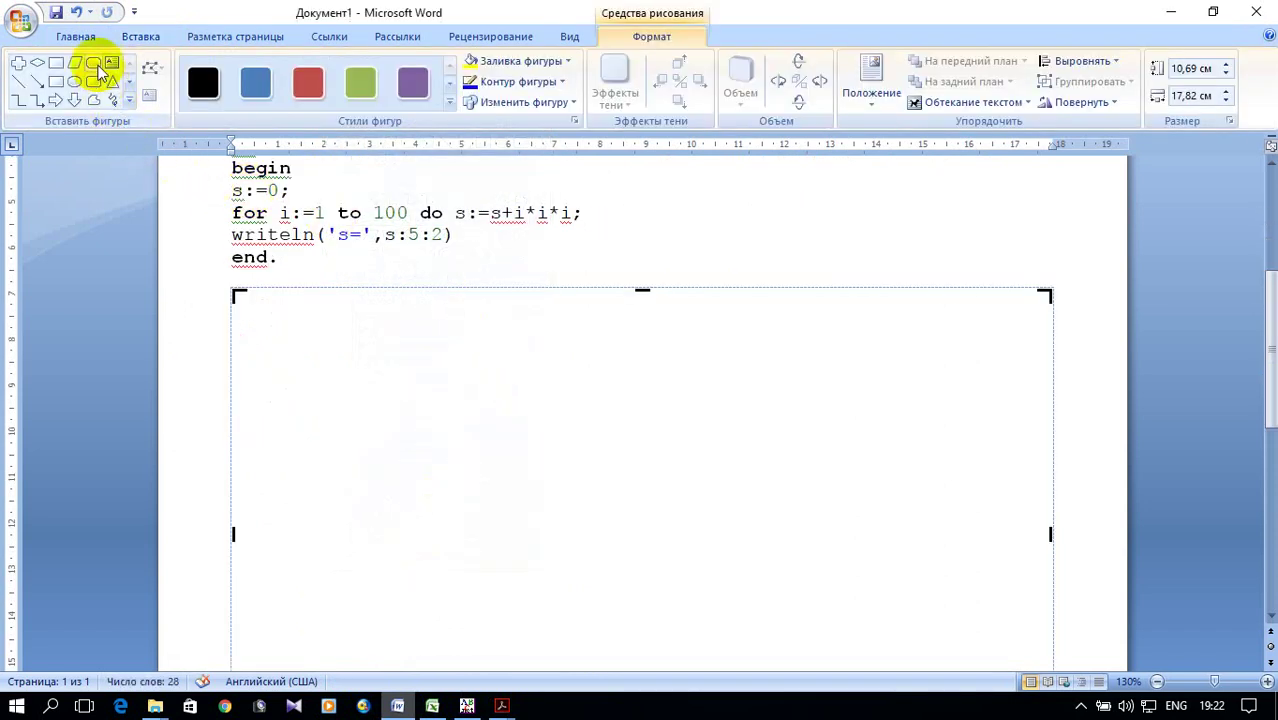
Draw a rounded flowchart box on the canvas with a plain rectangle directly beneath it.
left_click(140, 40)
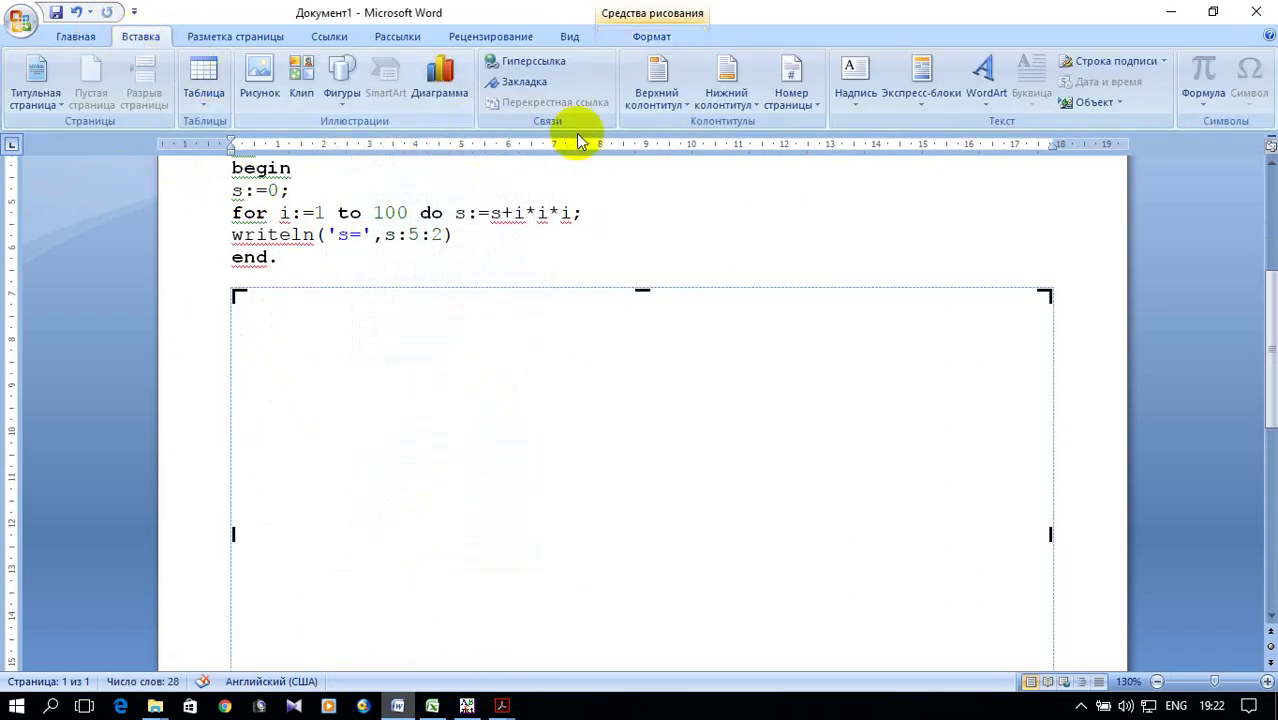
left_click(341, 85)
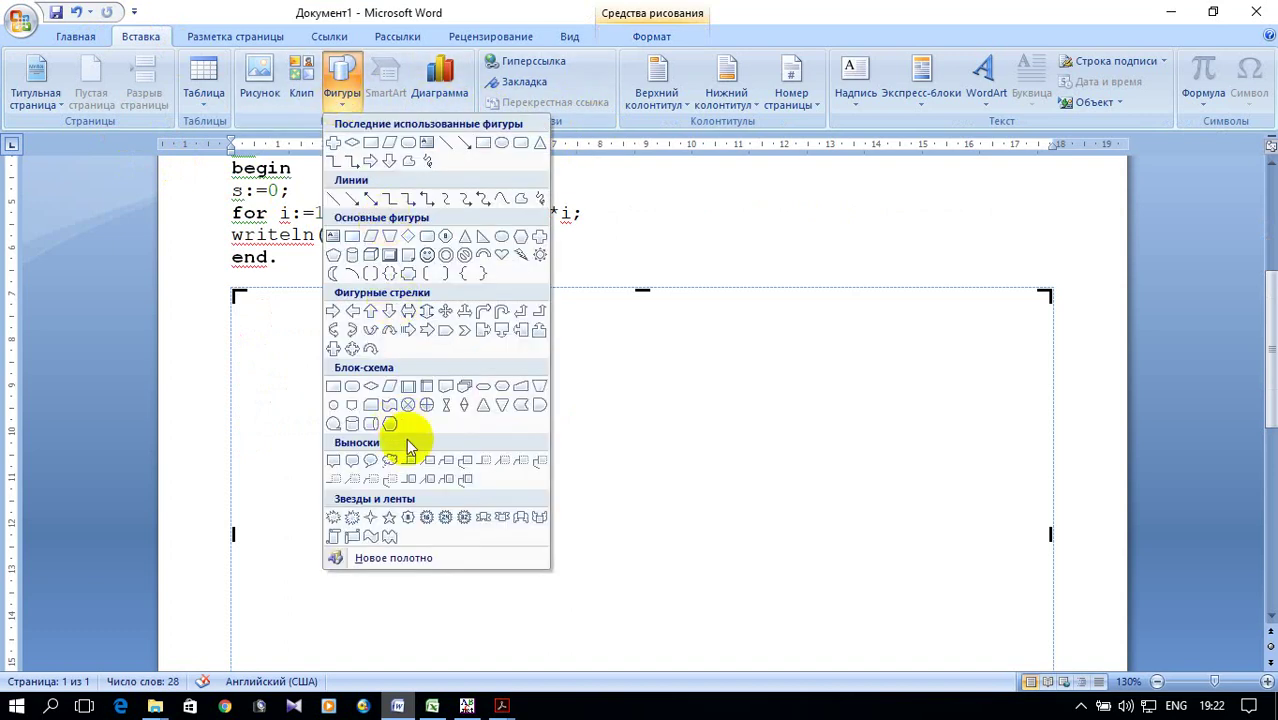
left_click(352, 390)
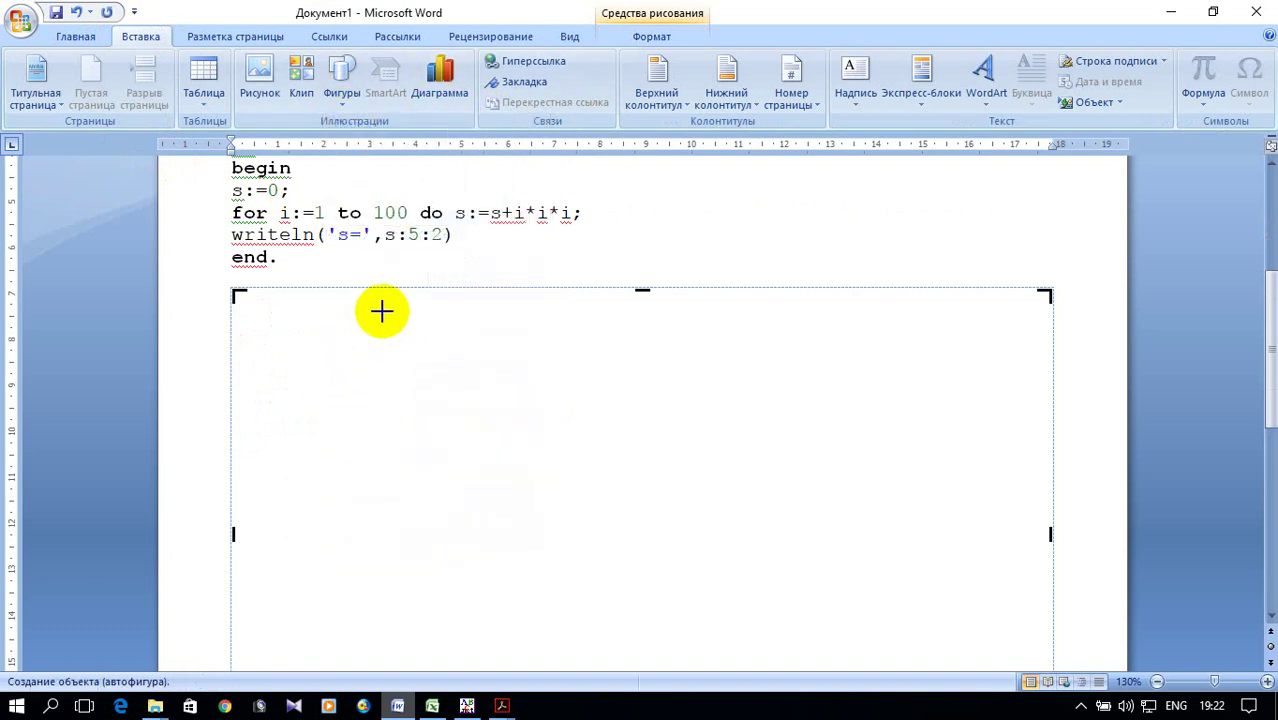
left_click_drag(348, 307, 542, 358)
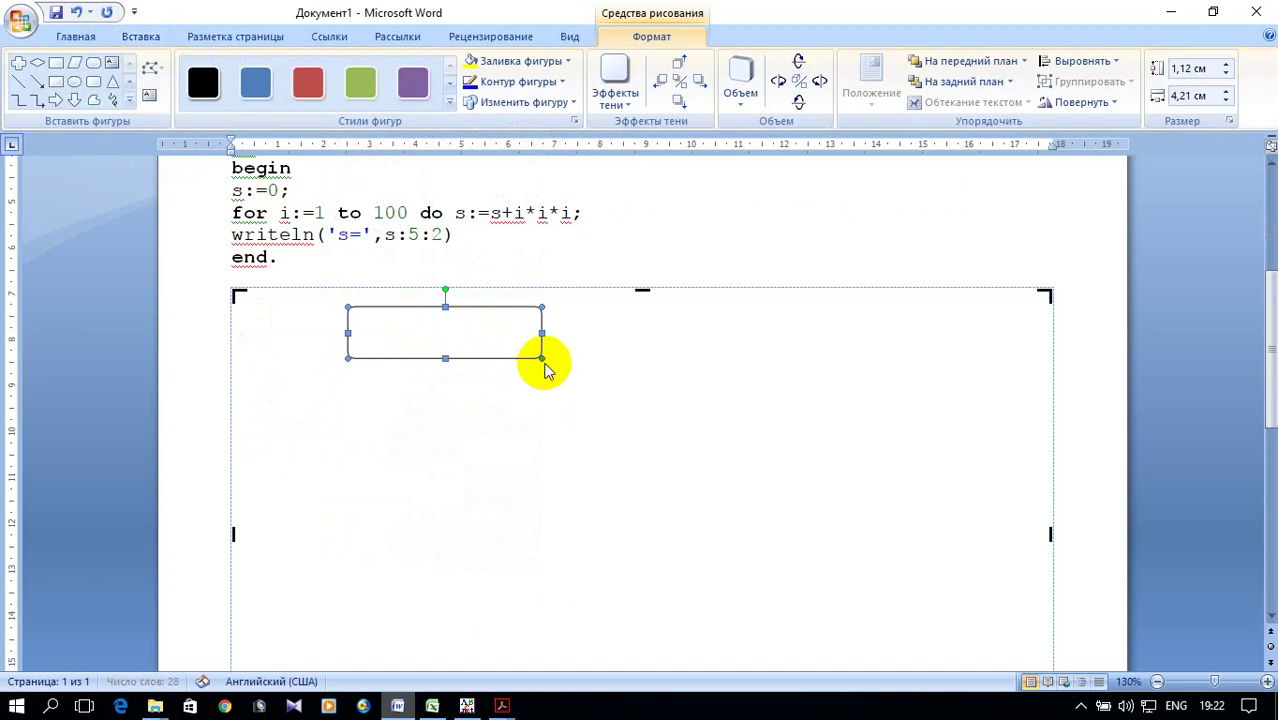
scroll(542, 362, "up", 1)
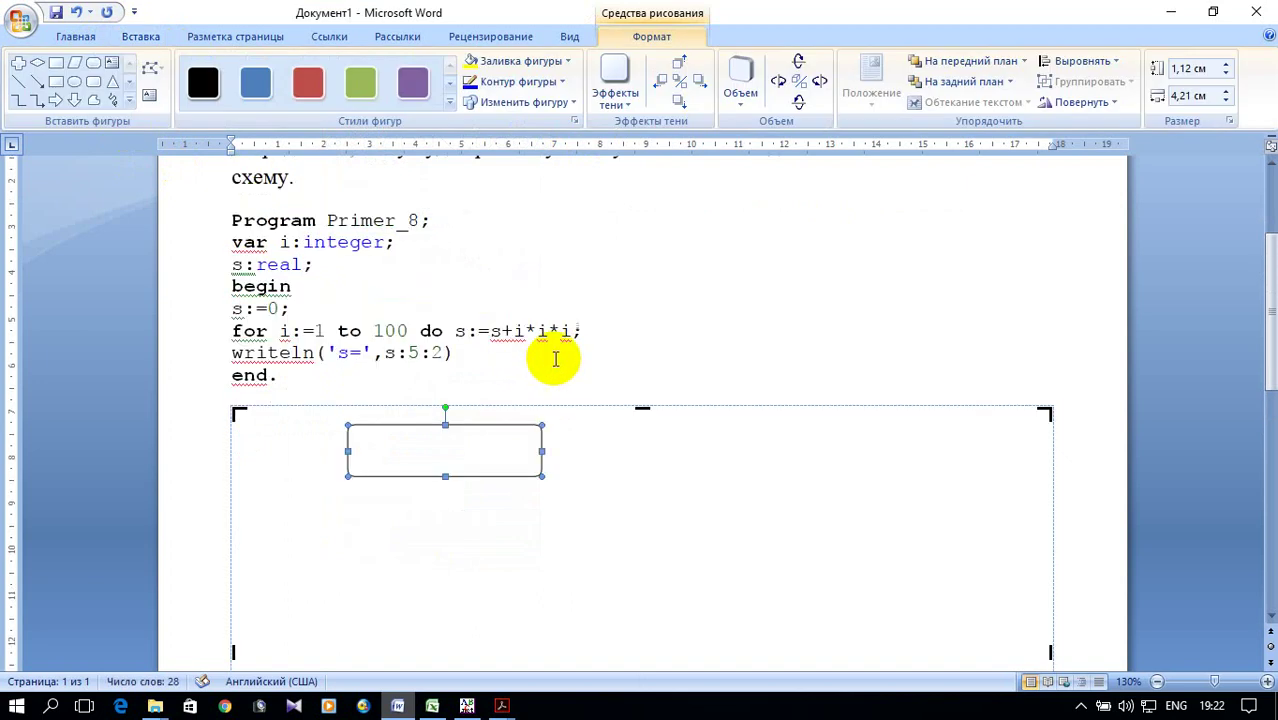
left_click(60, 66)
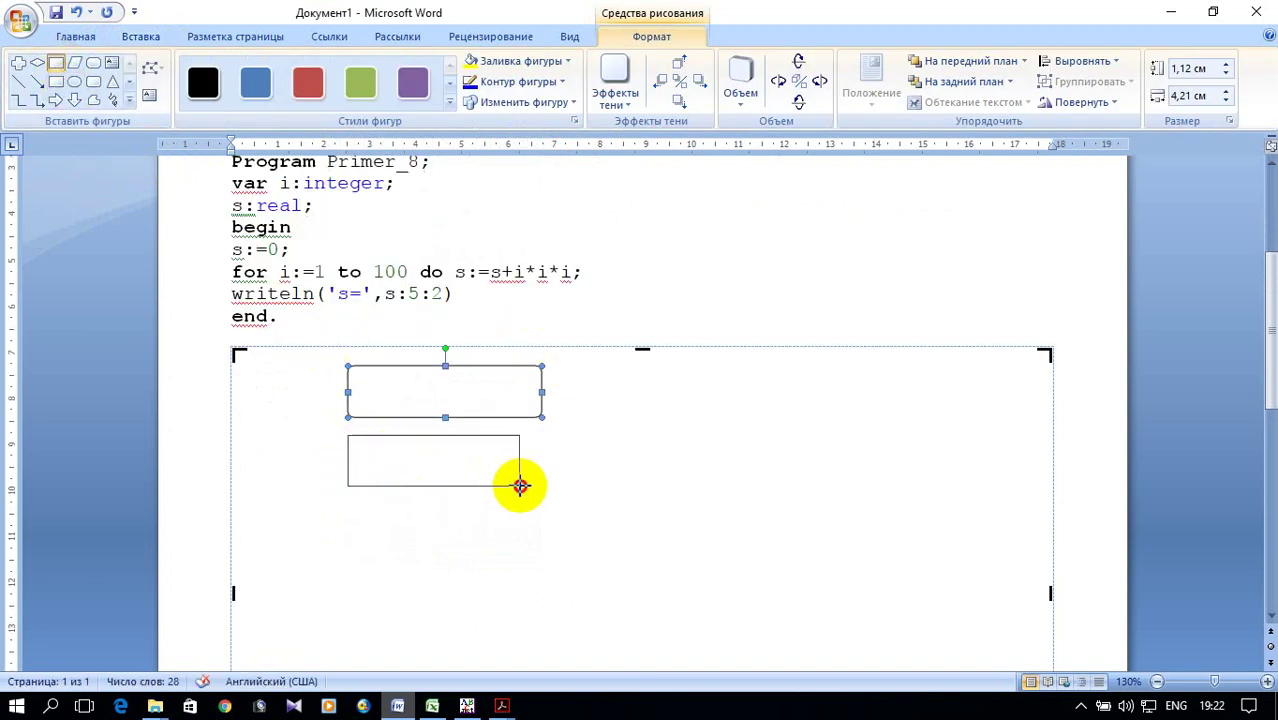
left_click_drag(348, 435, 542, 475)
scroll(542, 480, "down", 1)
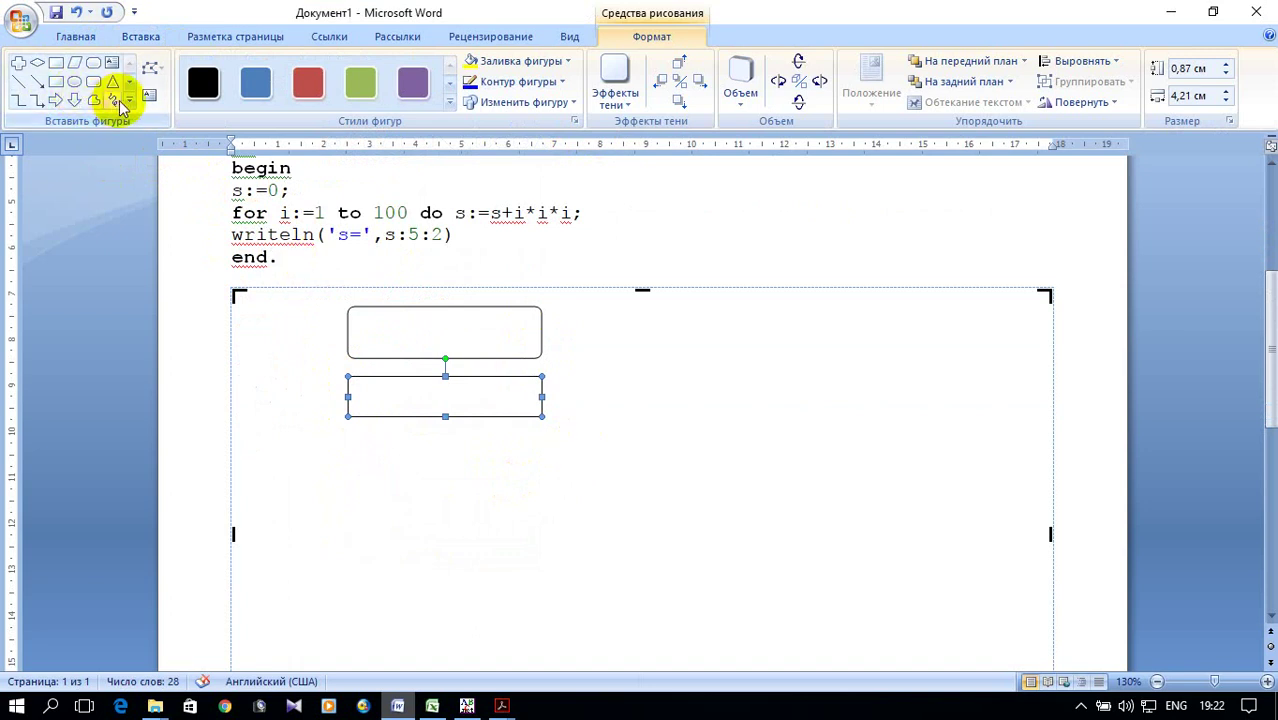
Draw a terminator shape below the rectangle, then delete it as unwanted.
left_click(141, 36)
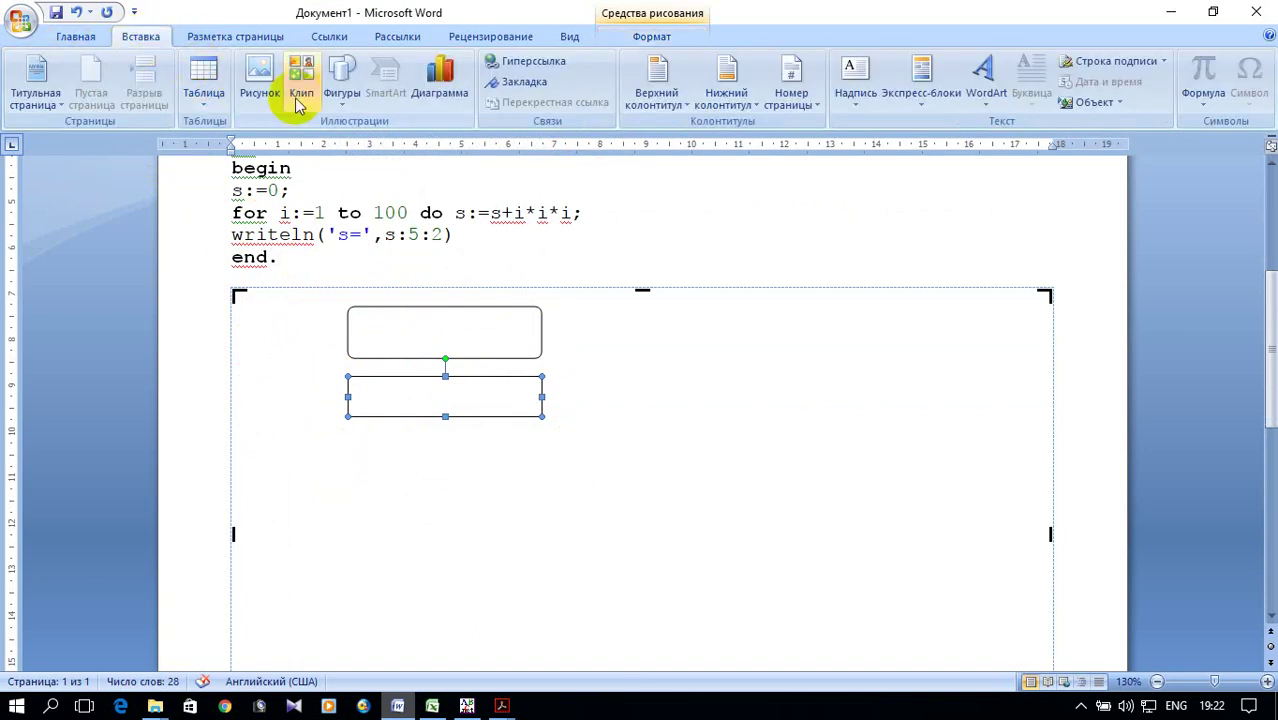
left_click(337, 103)
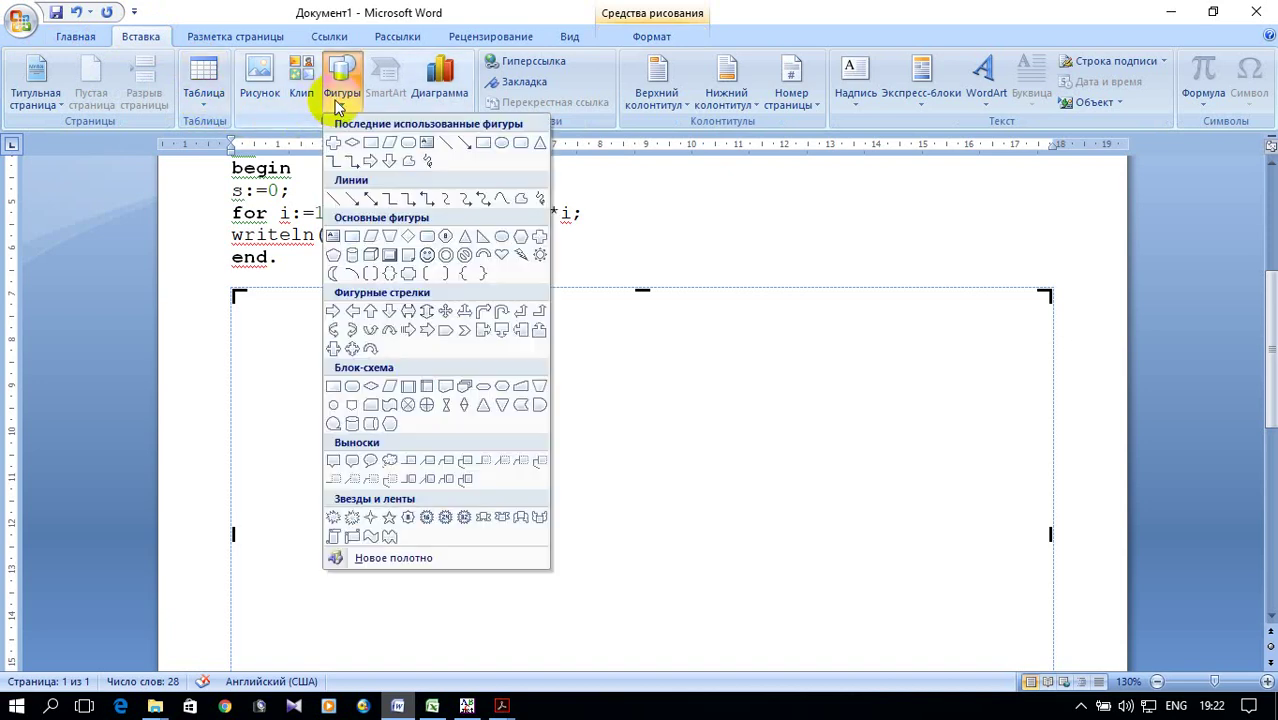
left_click(483, 388)
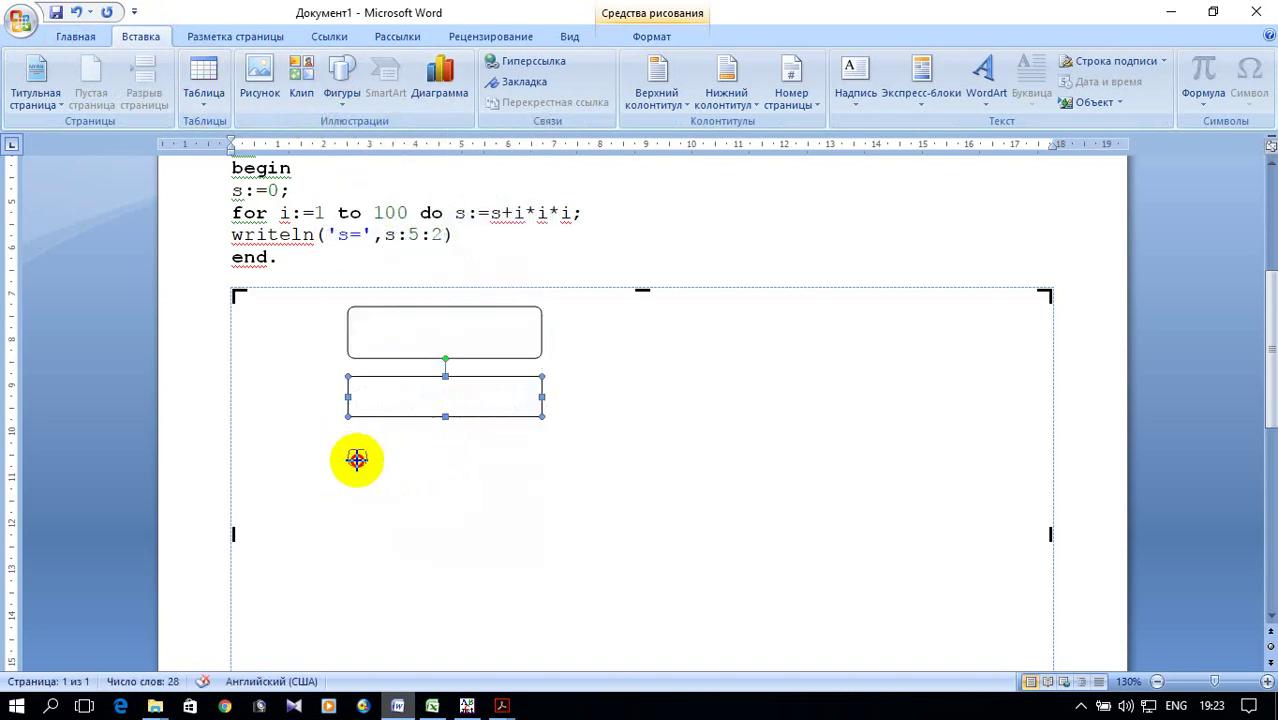
left_click_drag(348, 449, 479, 495)
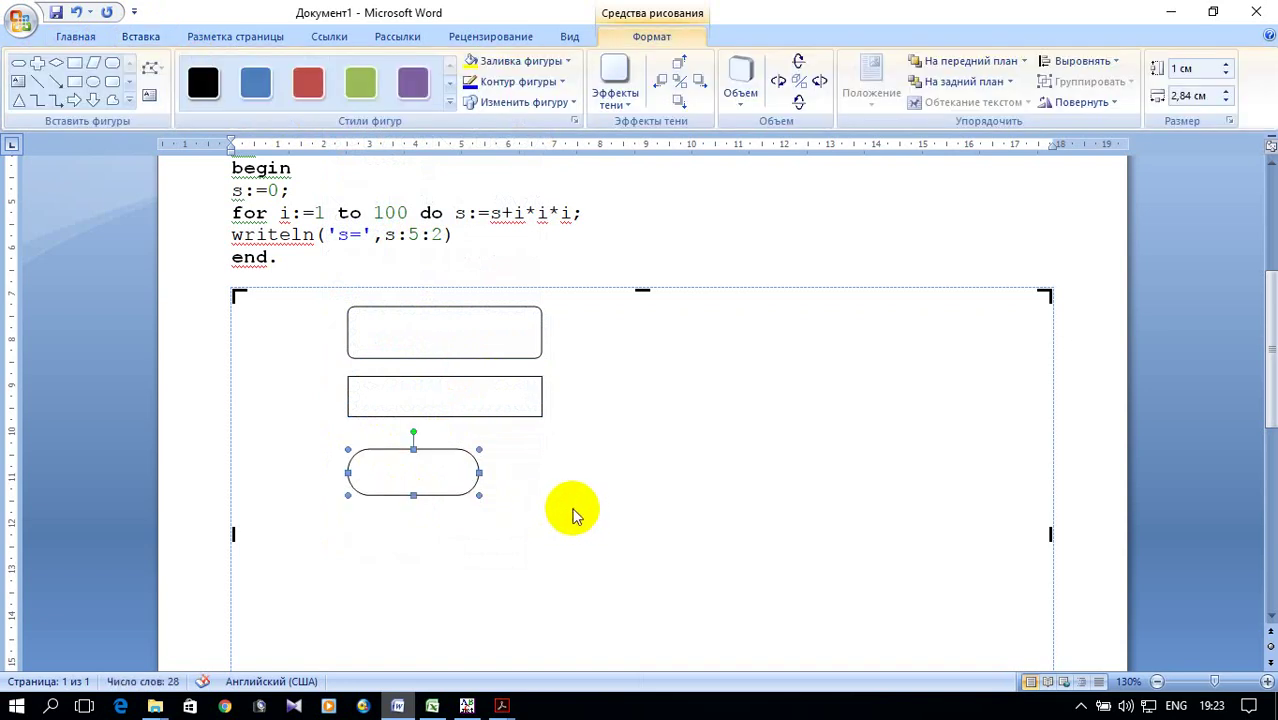
key("Delete")
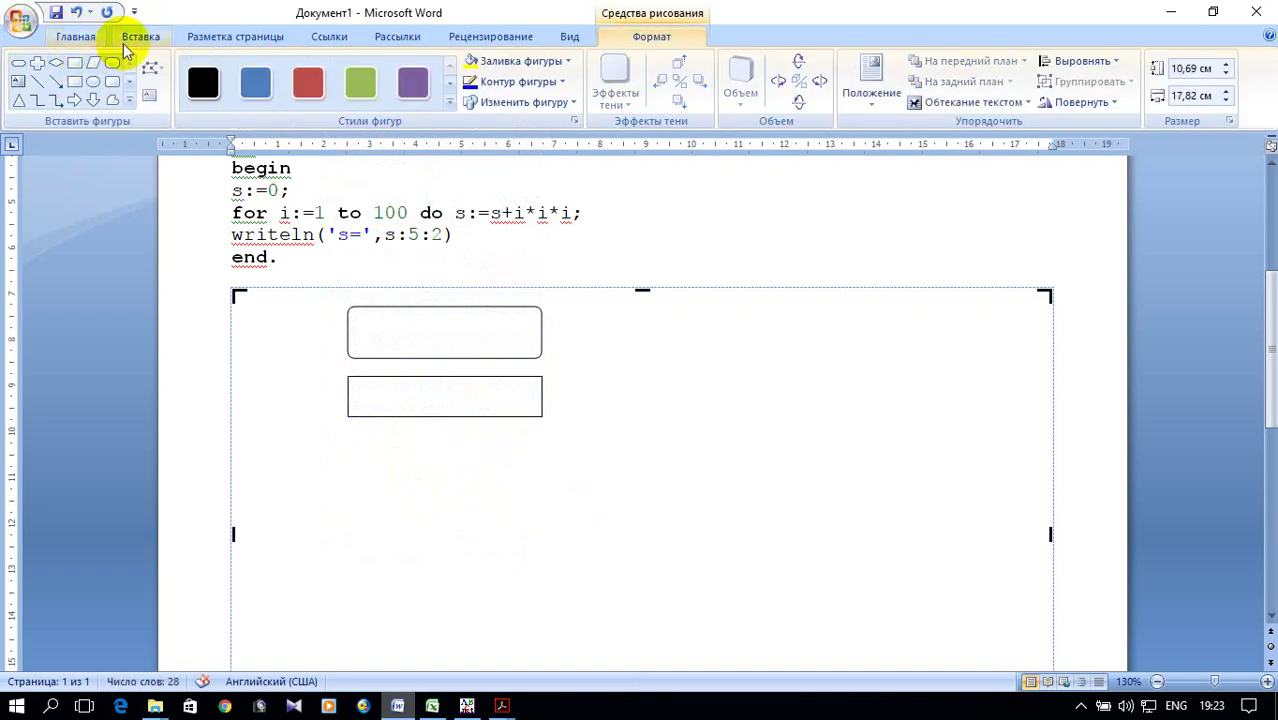
Draw a Flowchart: Preparation hexagon below the rectangle for the loop.
left_click(126, 40)
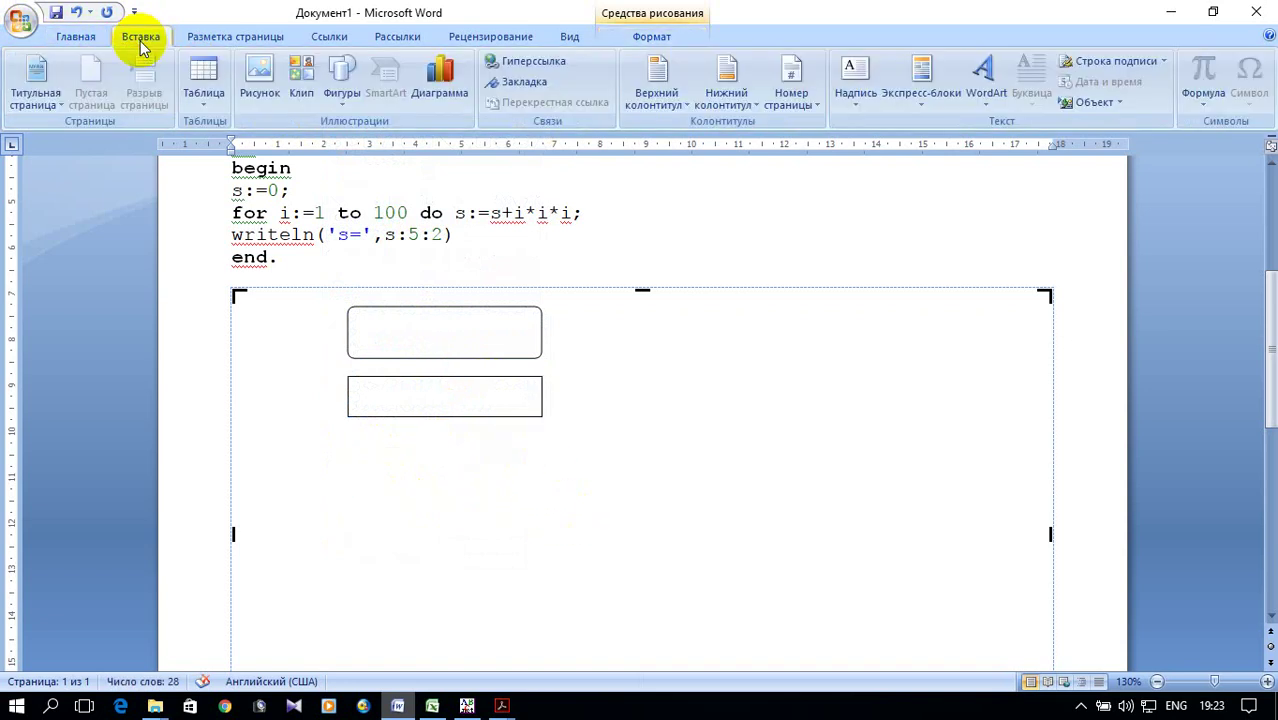
left_click(343, 95)
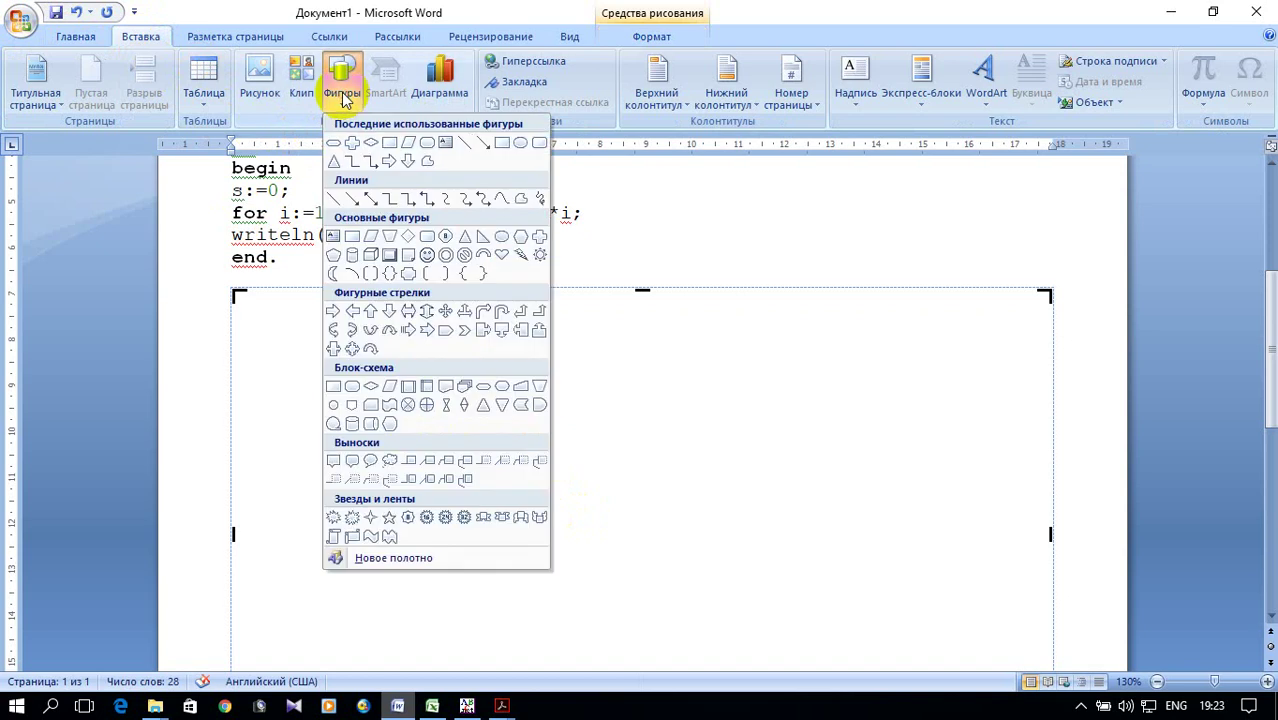
left_click(509, 392)
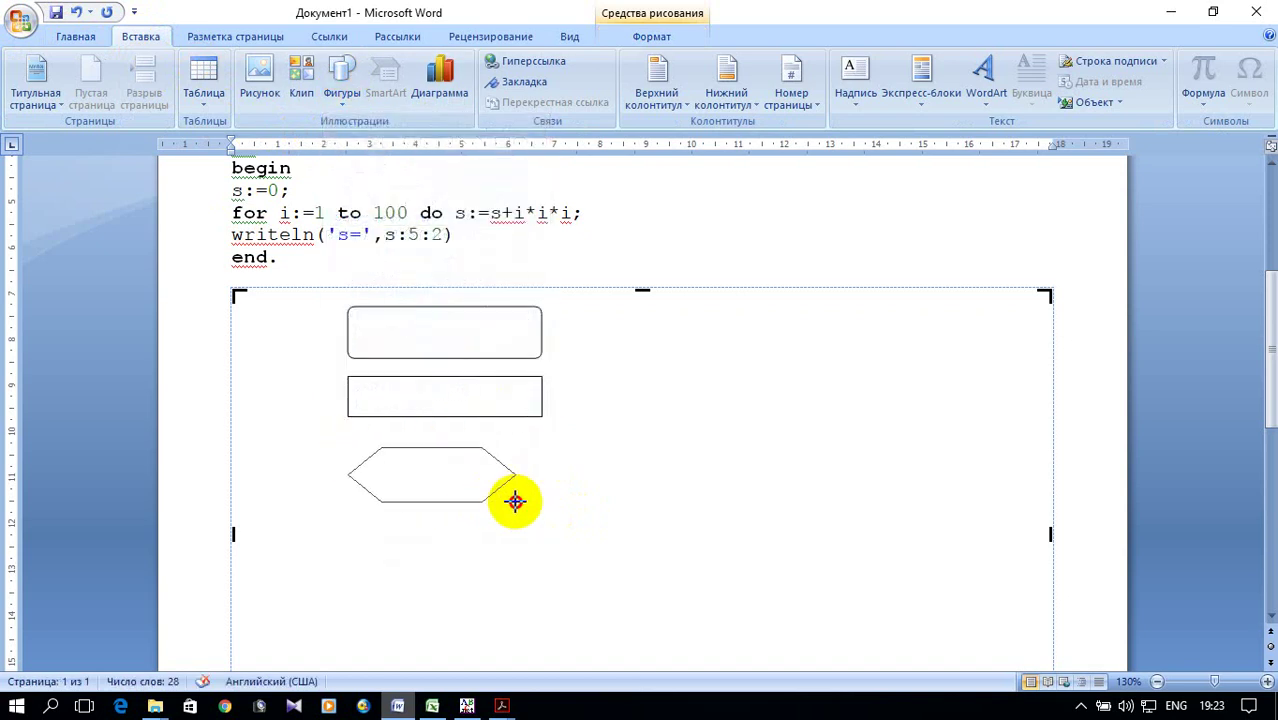
left_click_drag(348, 447, 573, 512)
scroll(631, 433, "down", 2)
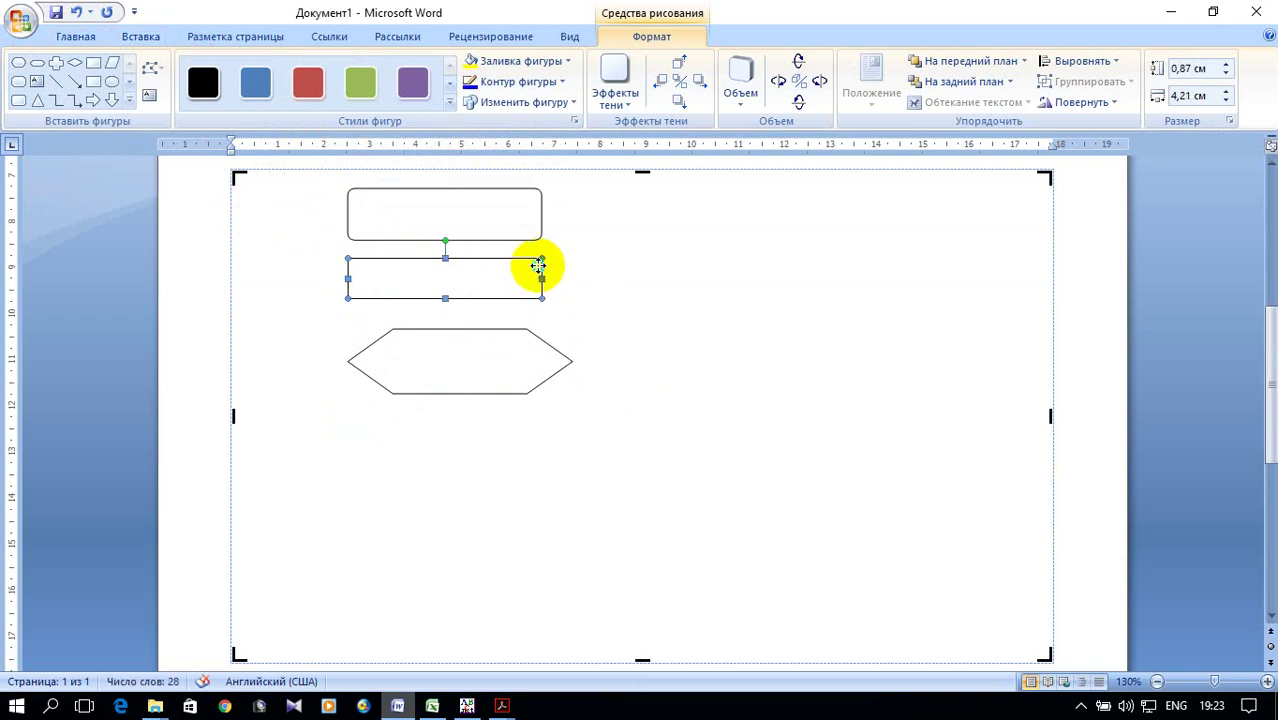
Copy the rectangle and paste the duplicate below the hexagon.
right_click(538, 265)
left_click(607, 300)
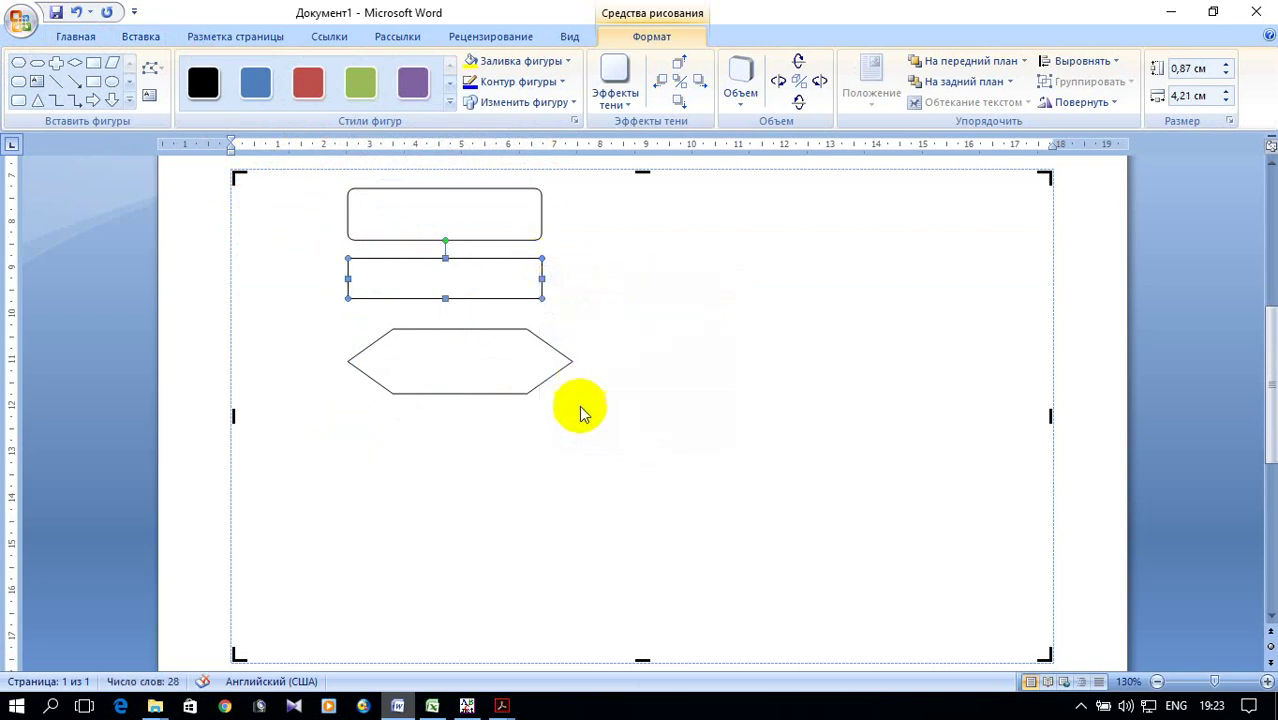
right_click(604, 412)
left_click(676, 463)
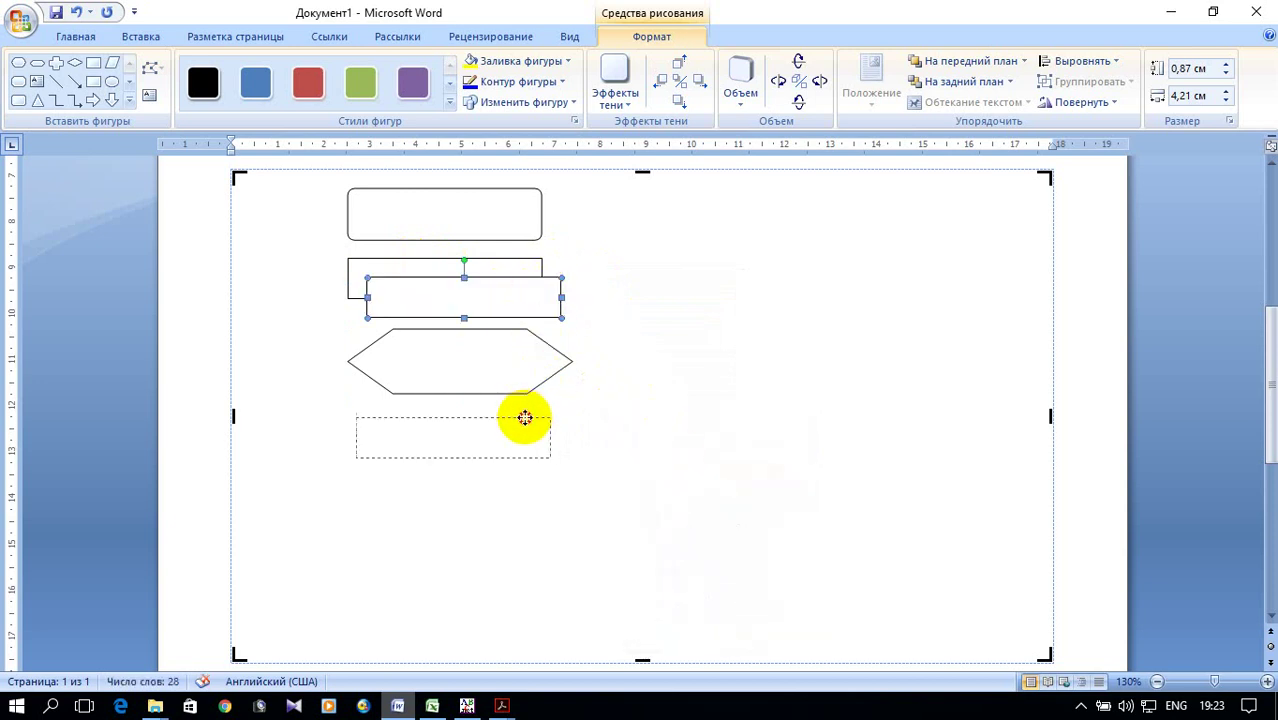
left_click_drag(525, 416, 527, 421)
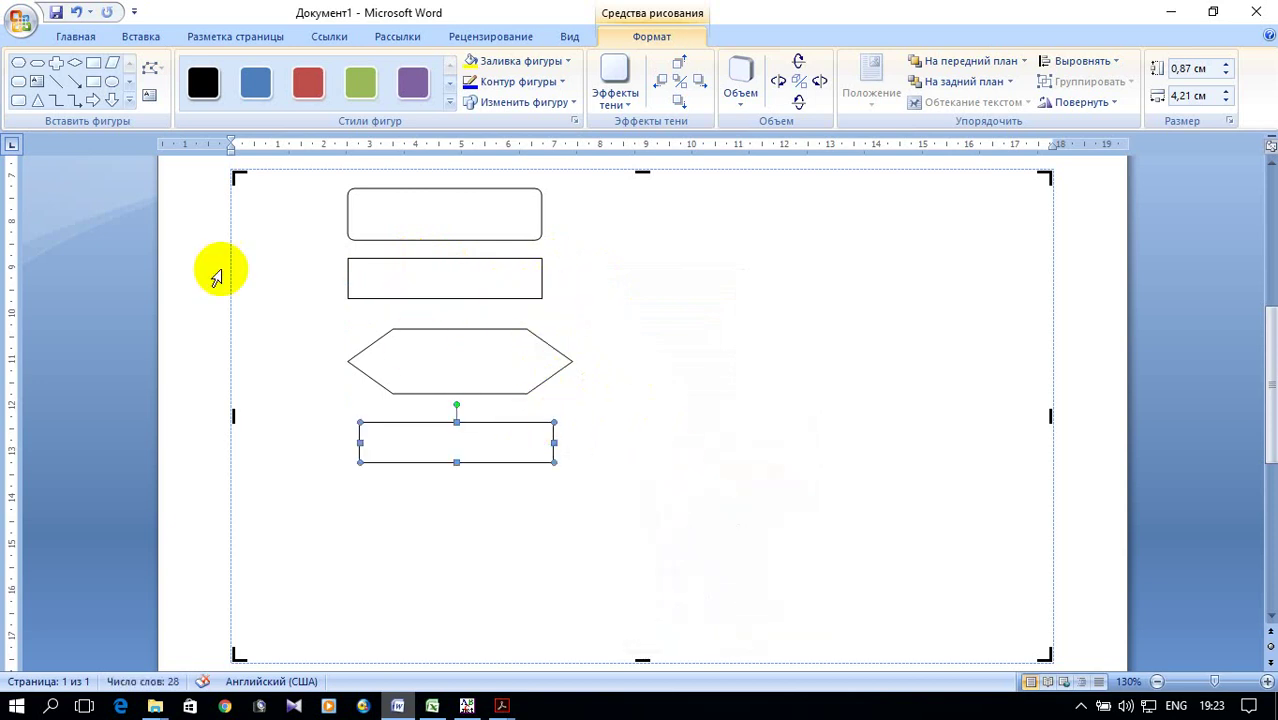
Draw a parallelogram output block to the lower right and place a rounded-rectangle copy beneath it.
left_click(111, 62)
left_click_drag(697, 451, 885, 493)
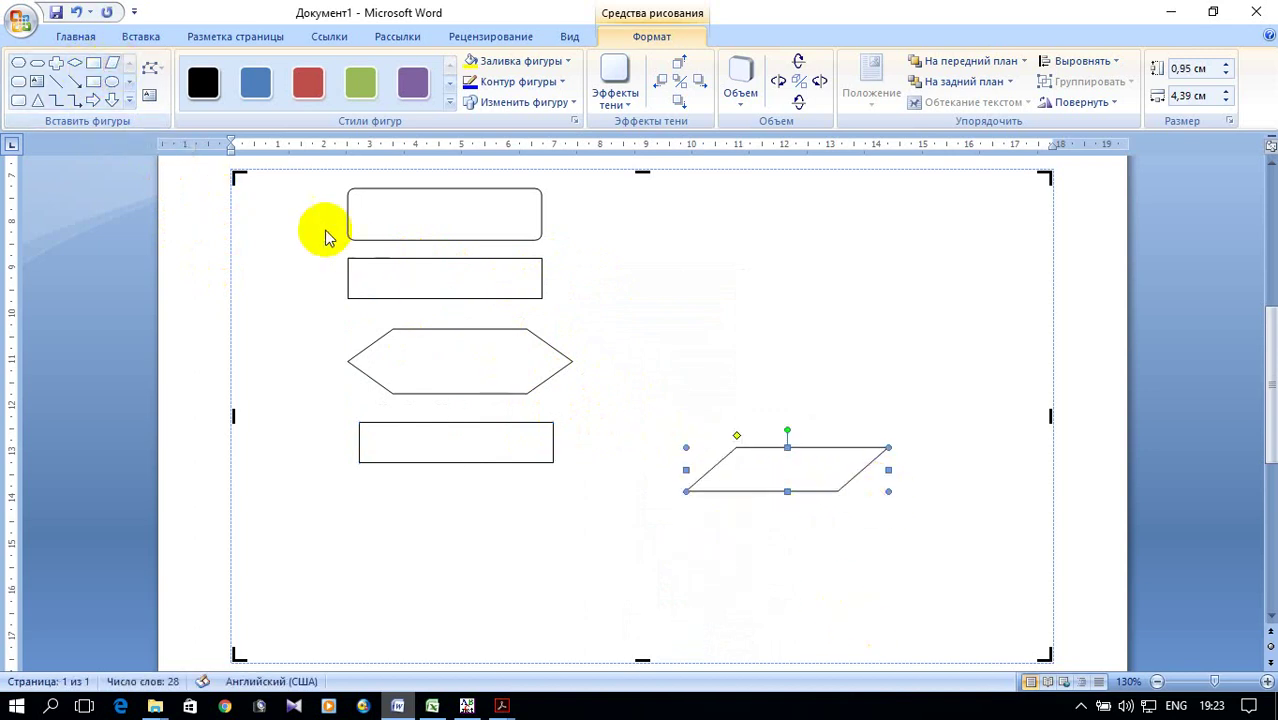
right_click(469, 243)
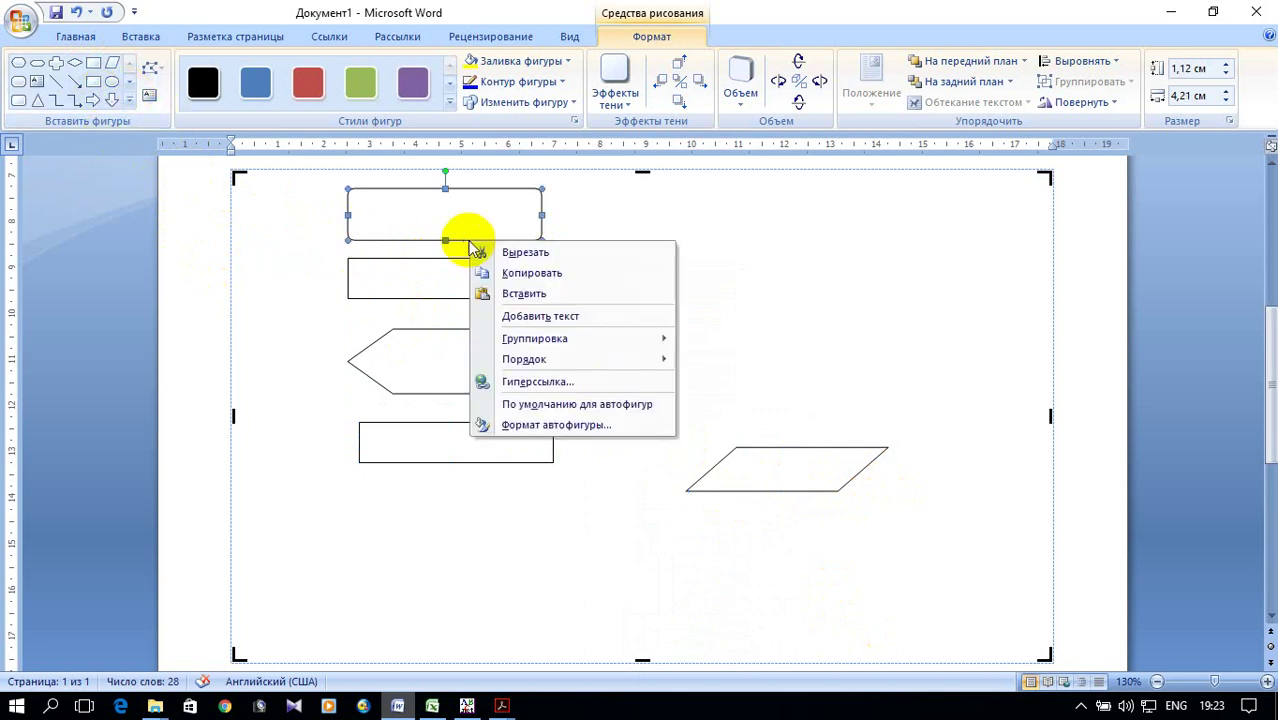
left_click(534, 276)
right_click(719, 345)
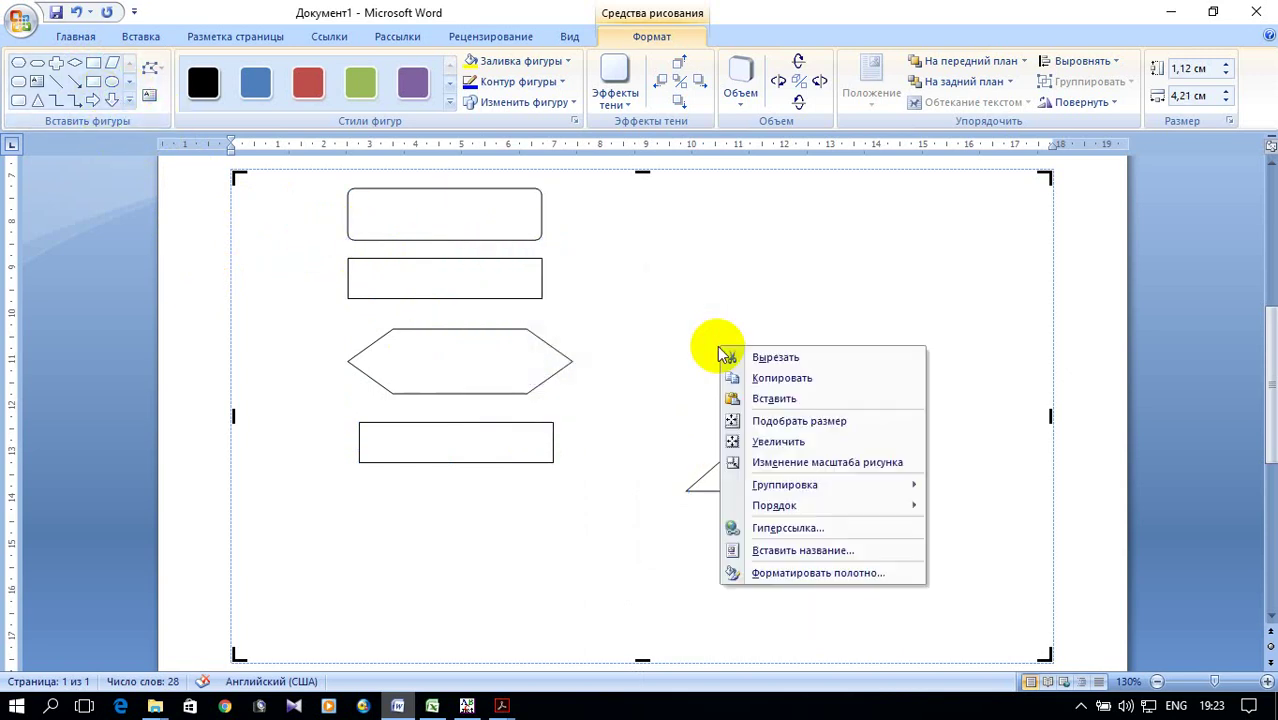
left_click(787, 399)
left_click_drag(510, 205, 830, 542)
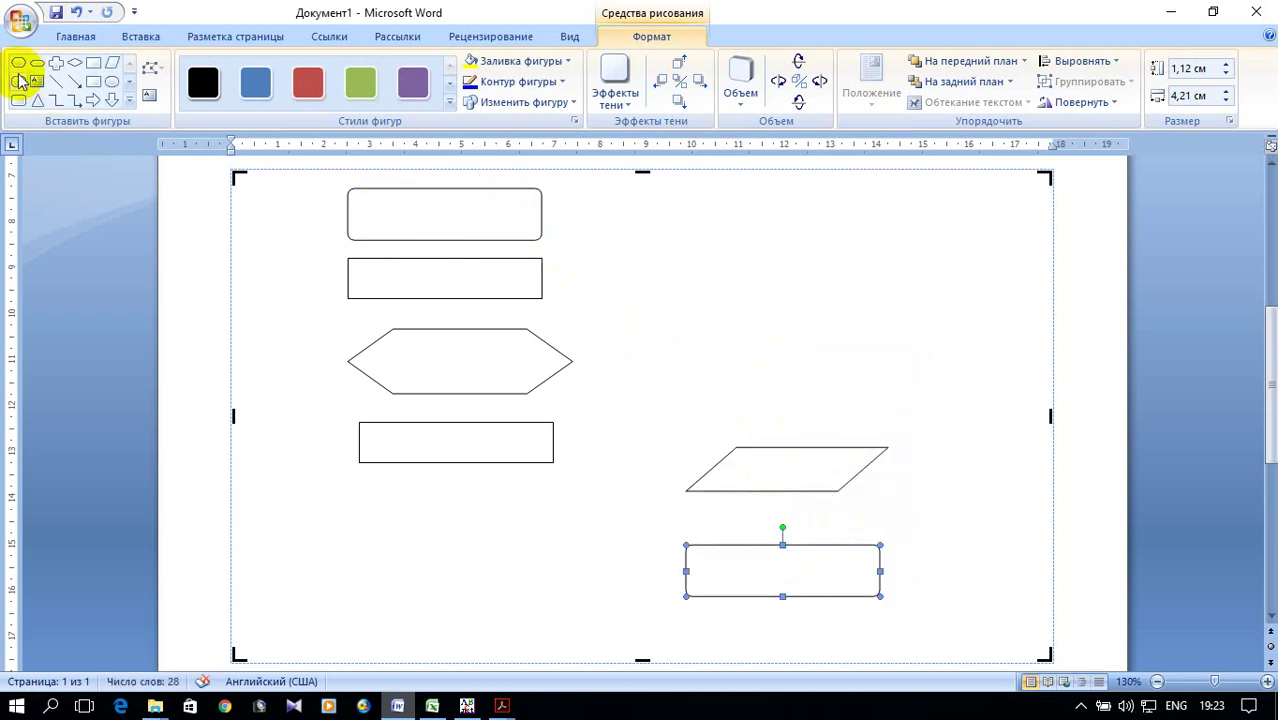
Link the rounded rectangle, rectangle, hexagon and lower rectangle with straight arrows.
left_click(74, 80)
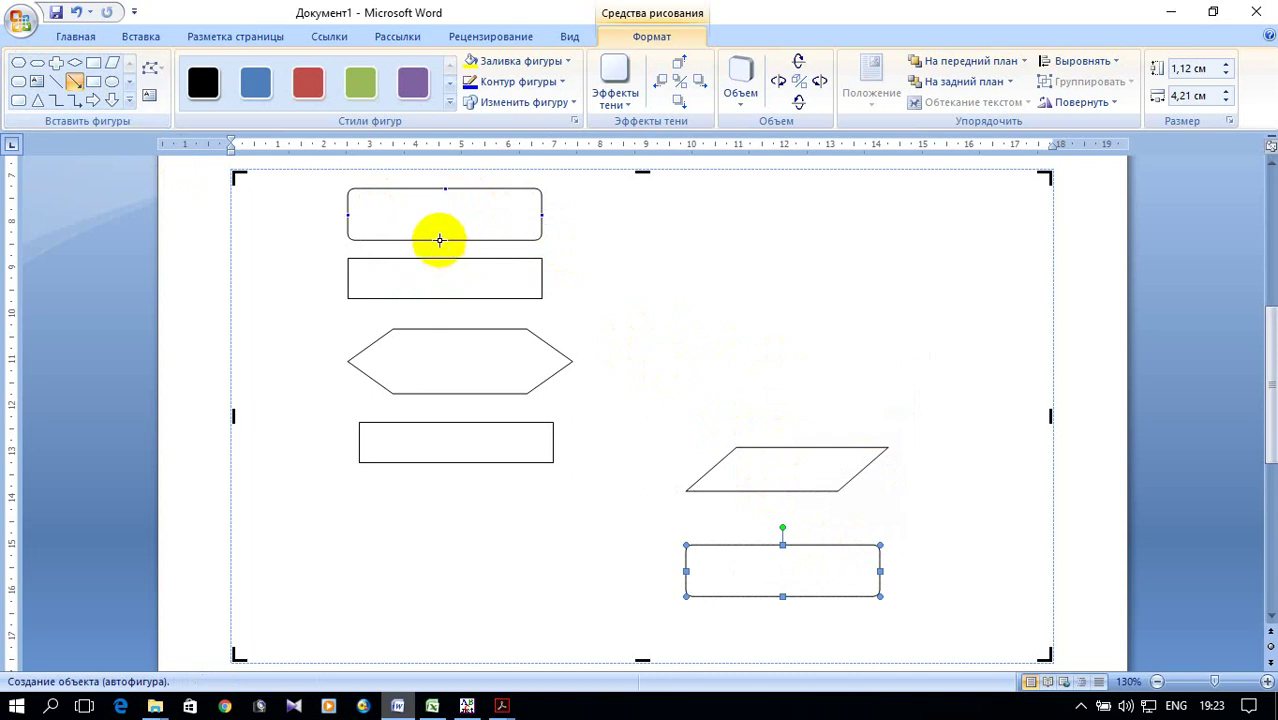
left_click_drag(452, 262, 445, 258)
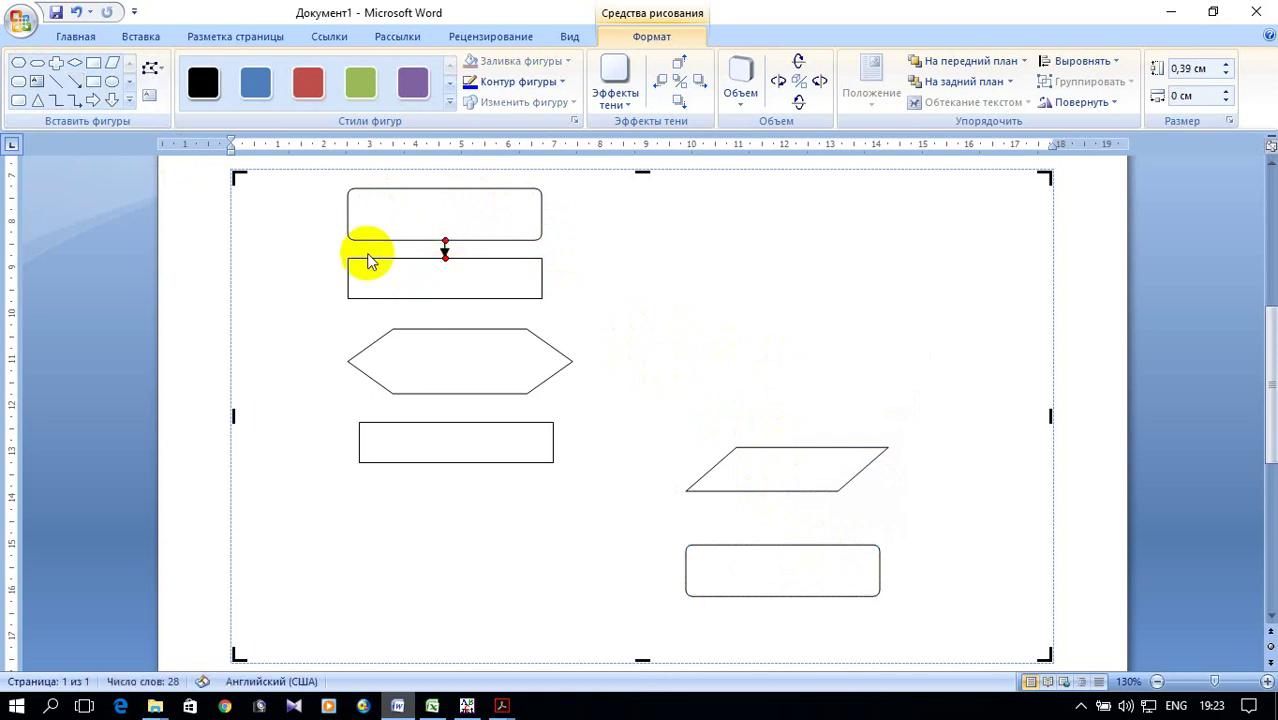
left_click(72, 80)
left_click_drag(447, 296, 455, 328)
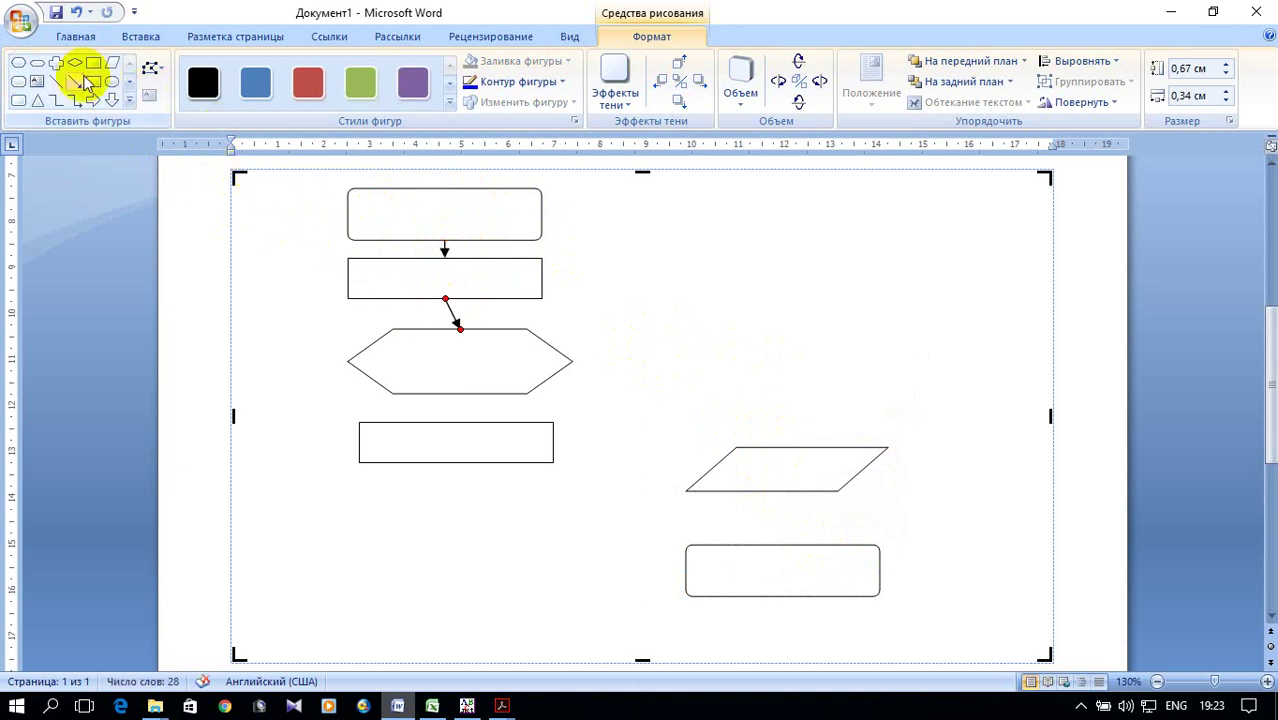
left_click(80, 80)
left_click_drag(459, 393, 458, 424)
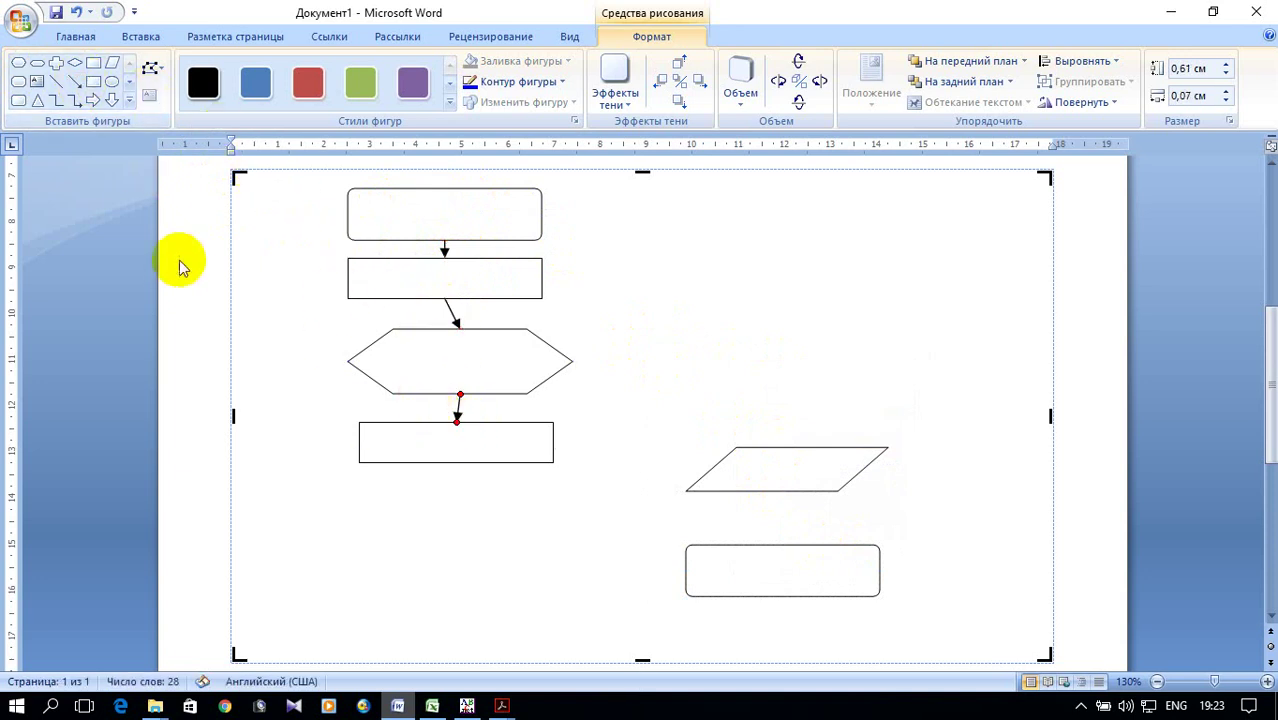
Add elbow connectors looping back to the hexagon and to the parallelogram, plus an arrow to the final box.
left_click(74, 100)
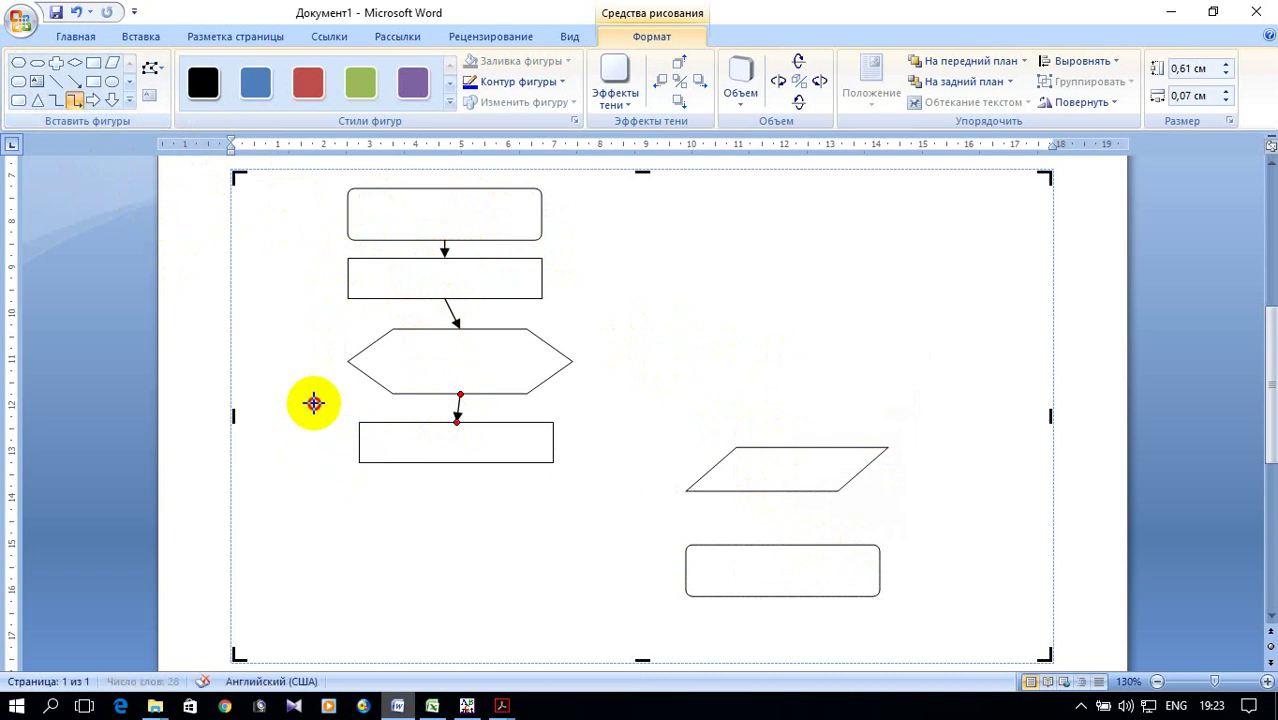
left_click_drag(345, 361, 345, 361)
left_click(78, 86)
left_click(78, 103)
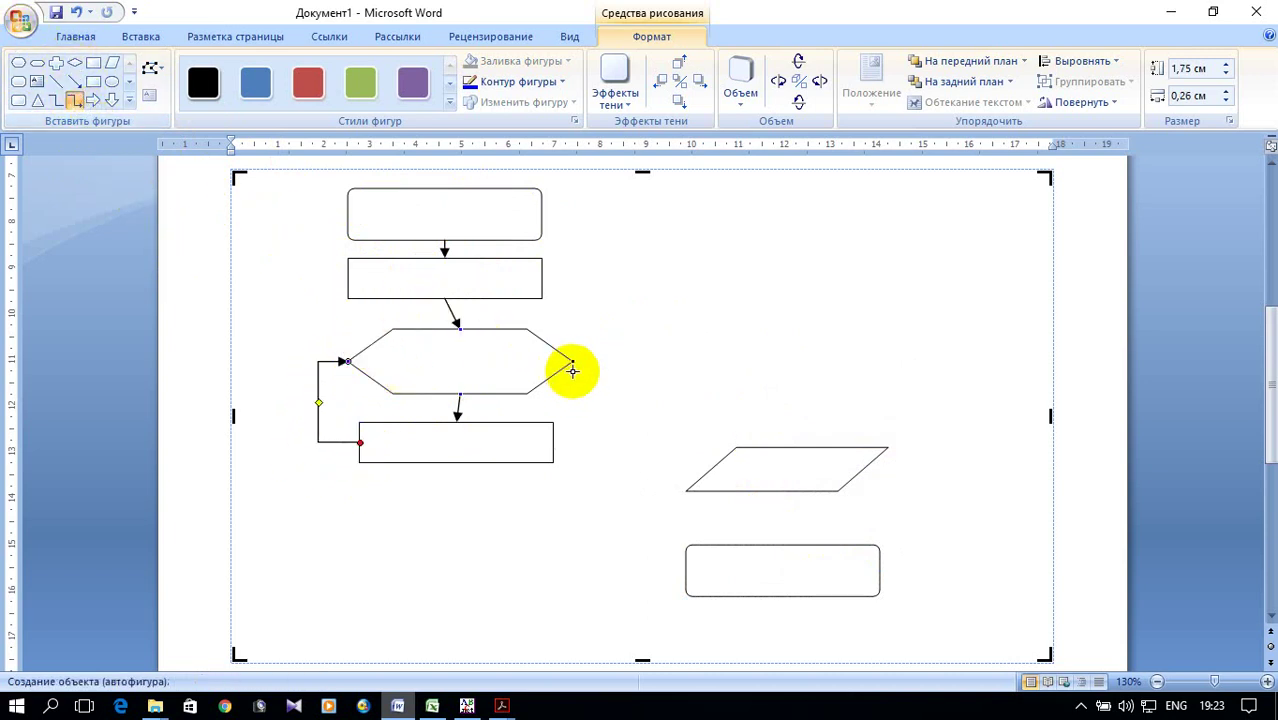
left_click_drag(805, 448, 812, 447)
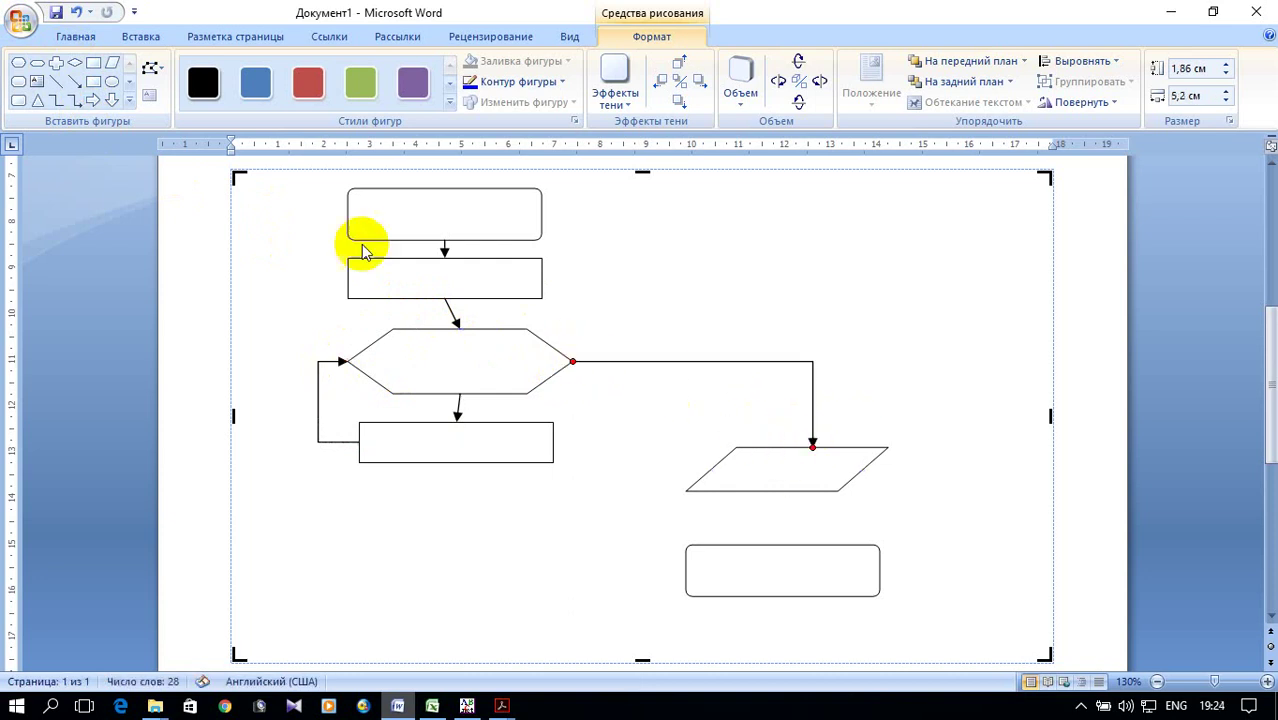
left_click(75, 81)
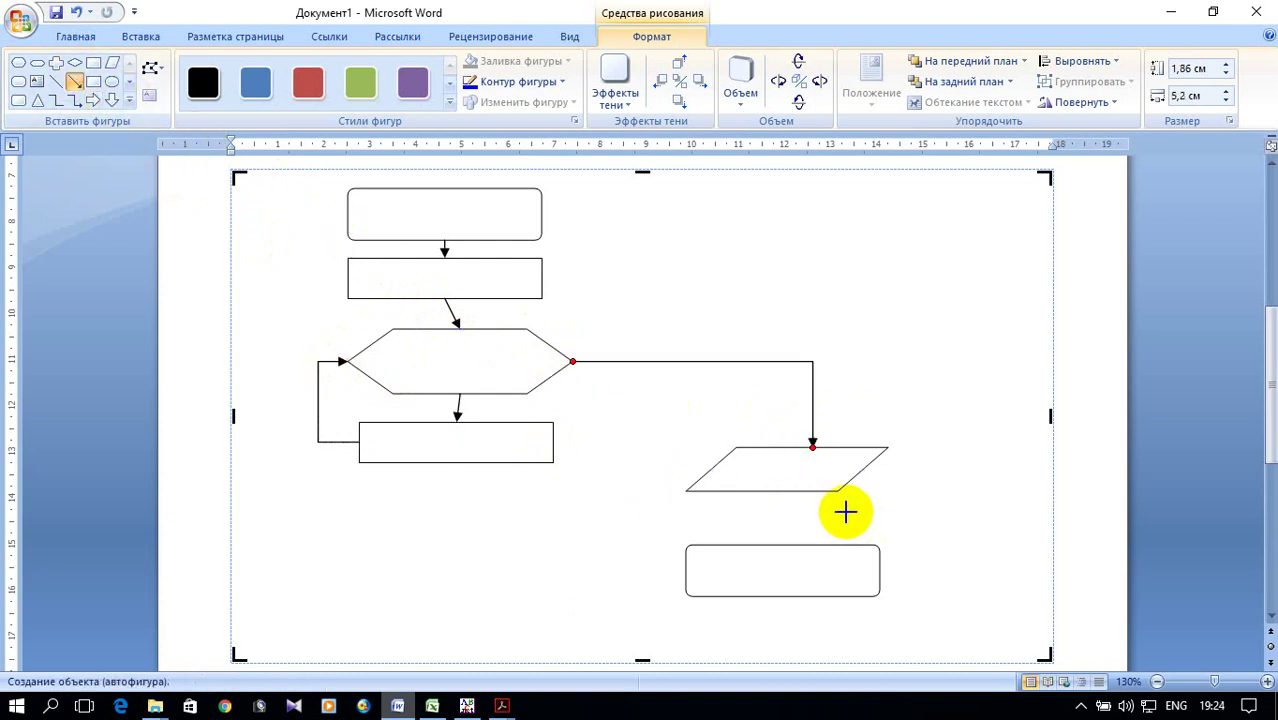
left_click_drag(786, 491, 779, 546)
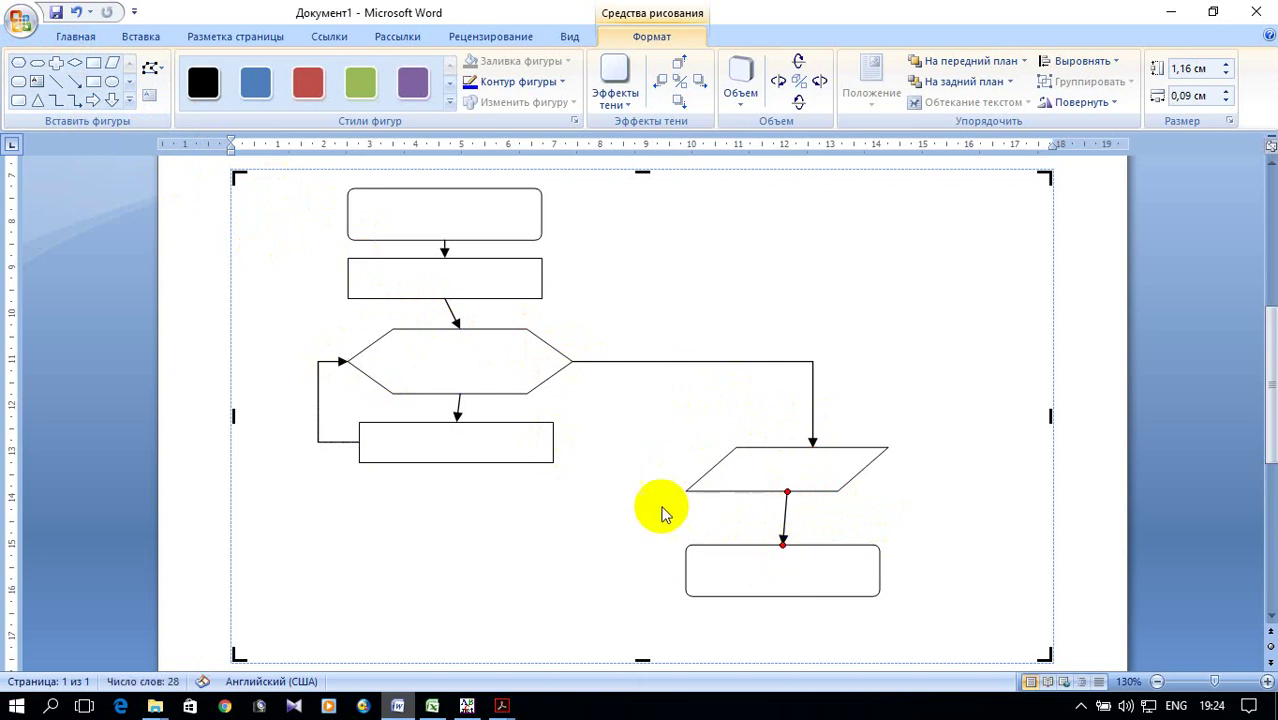
scroll(600, 500, "up", 3)
Label the top rounded rectangle начало.
left_click(470, 399)
right_click(470, 399)
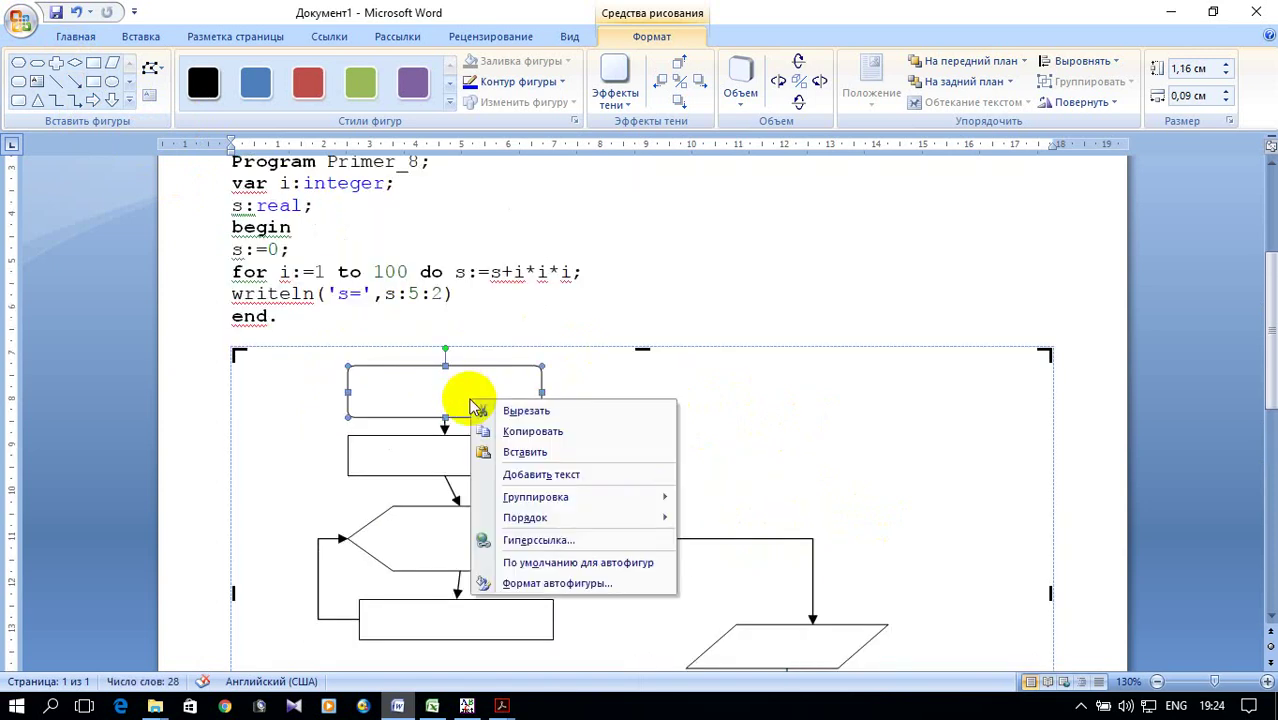
left_click(562, 476)
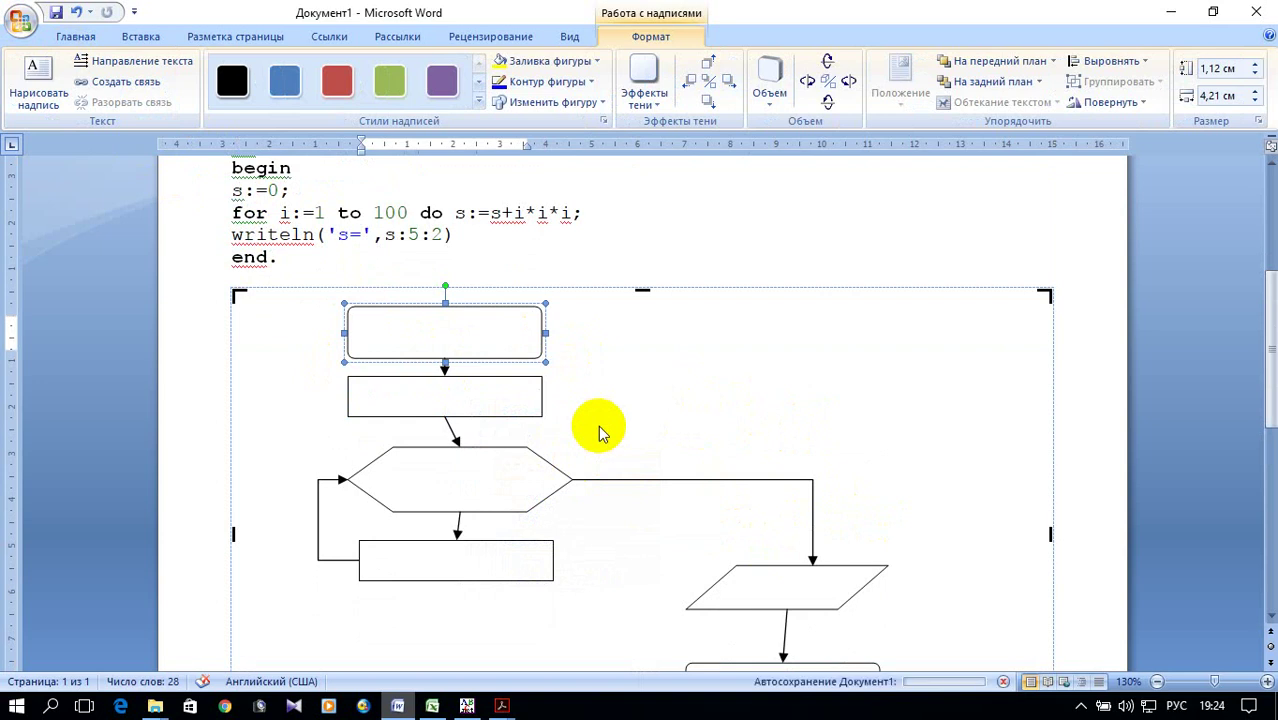
Copy s:=0 from the Pascal code and paste it into the second rectangle.
left_click(460, 393)
left_click_drag(281, 192, 247, 199)
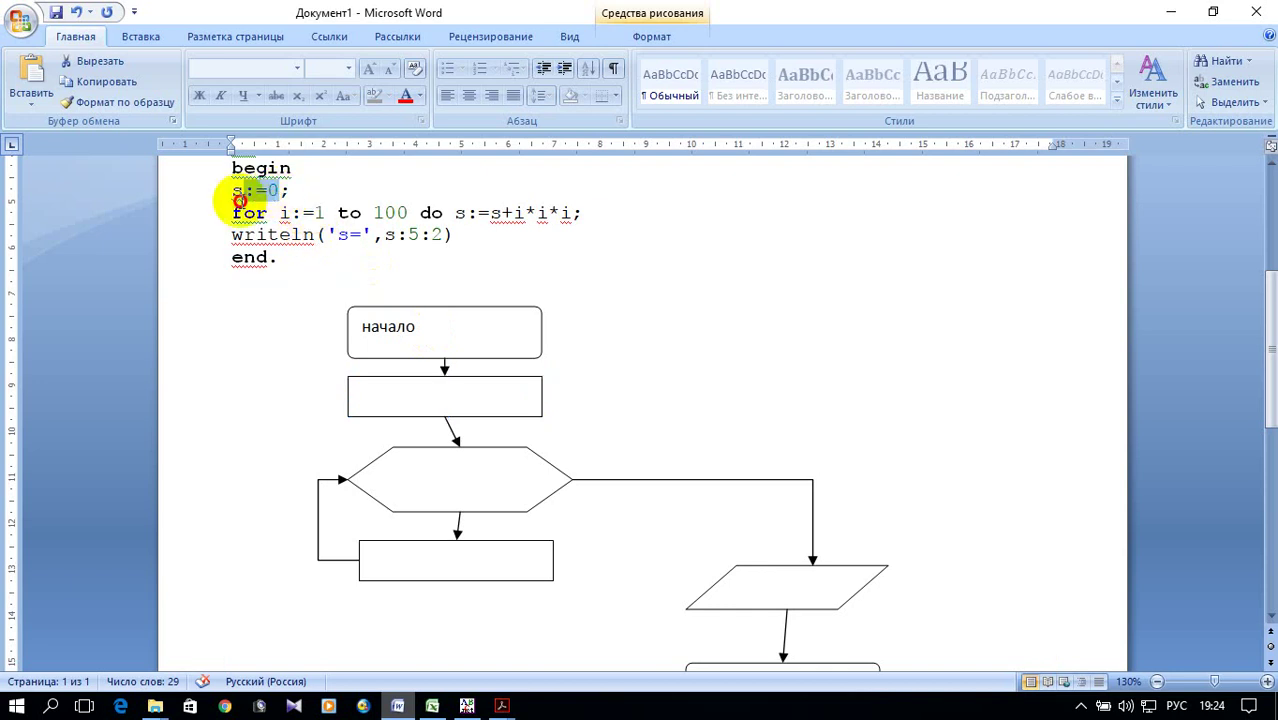
right_click(237, 205)
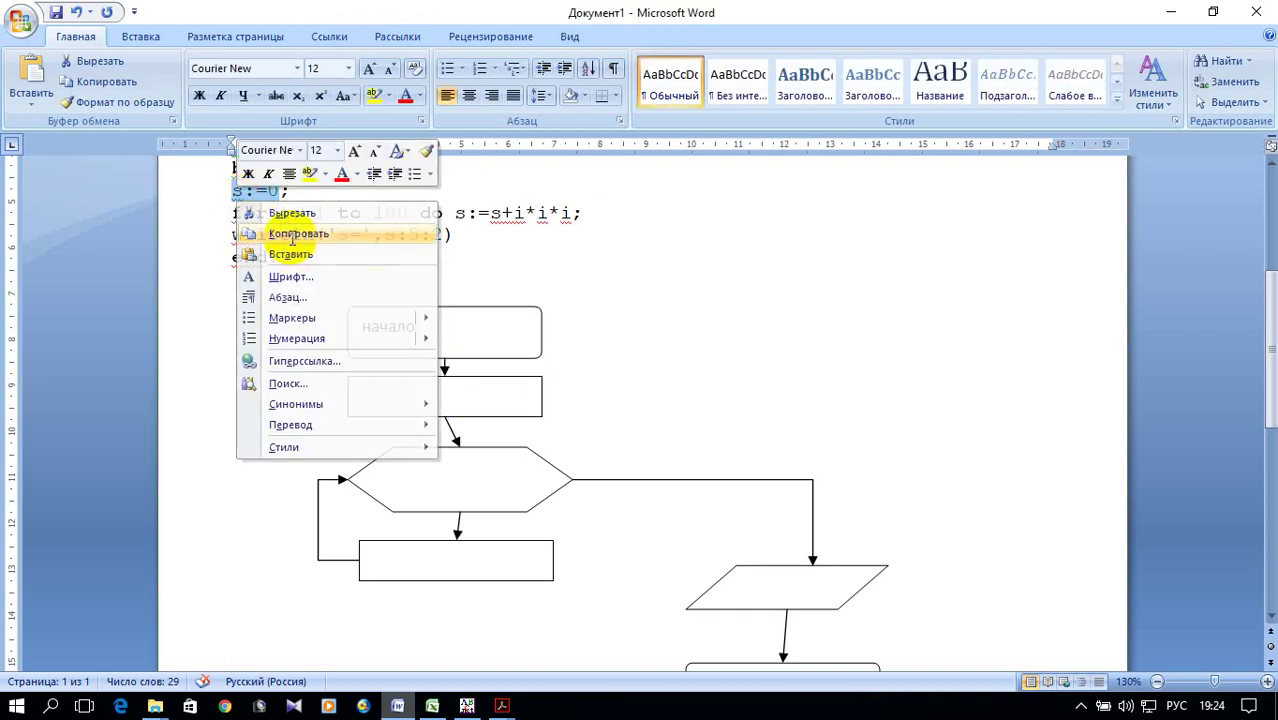
left_click(290, 231)
left_click(456, 394)
right_click(456, 395)
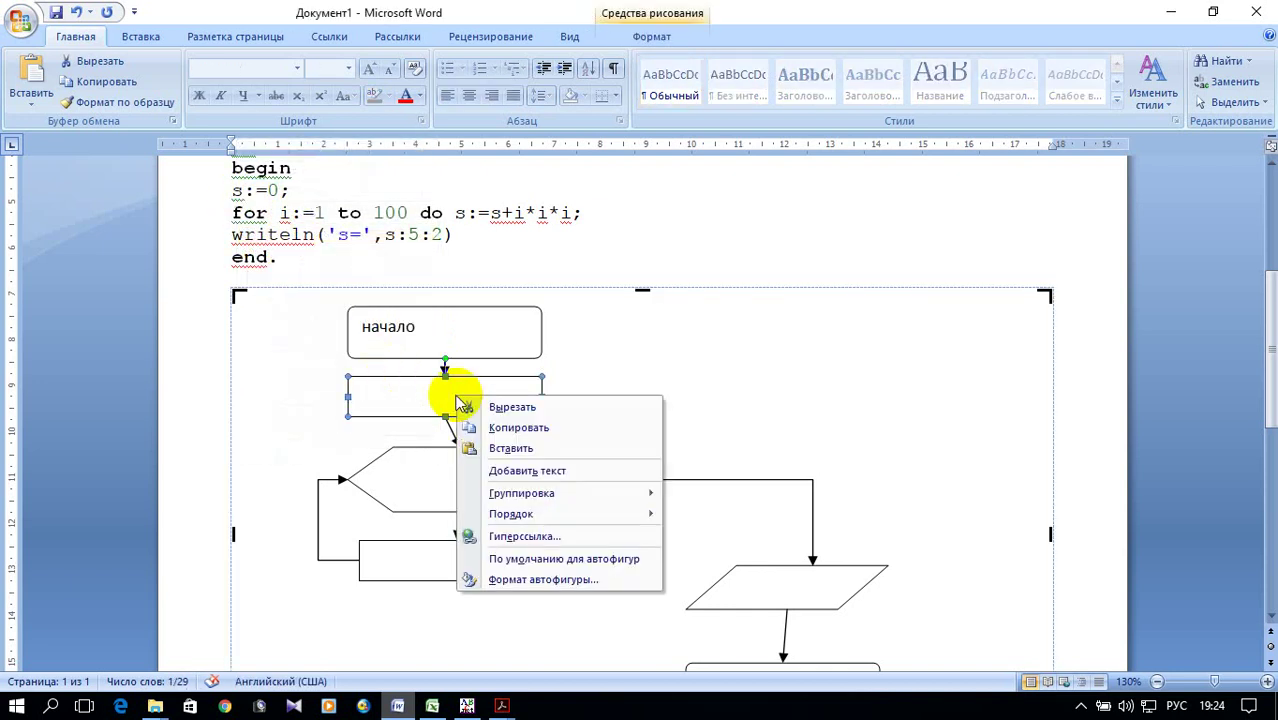
left_click(527, 470)
right_click(436, 401)
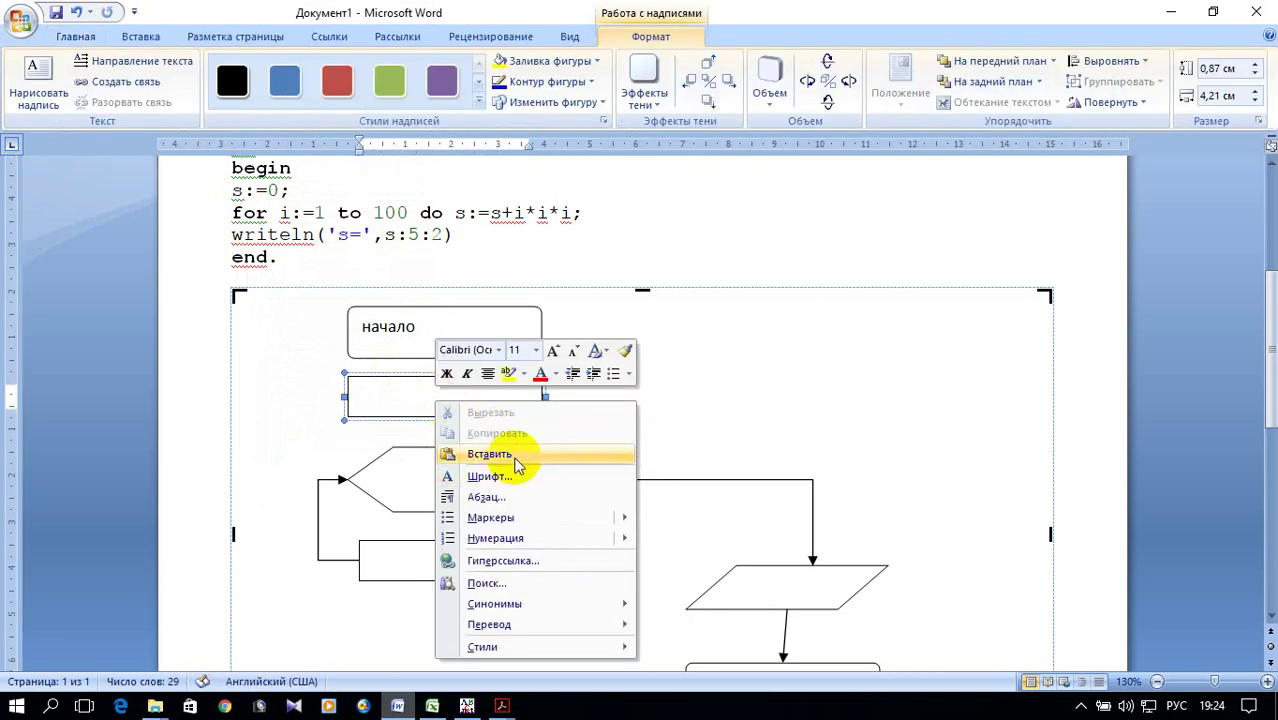
left_click(510, 455)
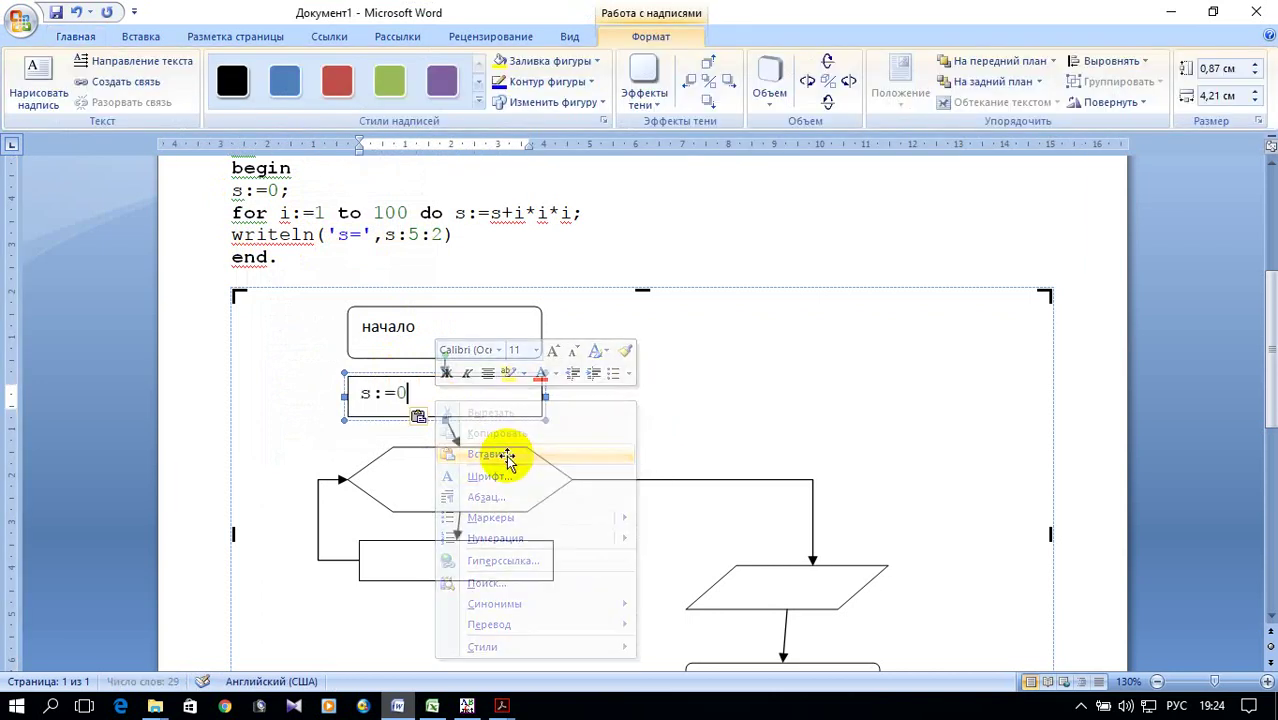
Label the hexagon I=1..100.
left_click(400, 484)
right_click(420, 488)
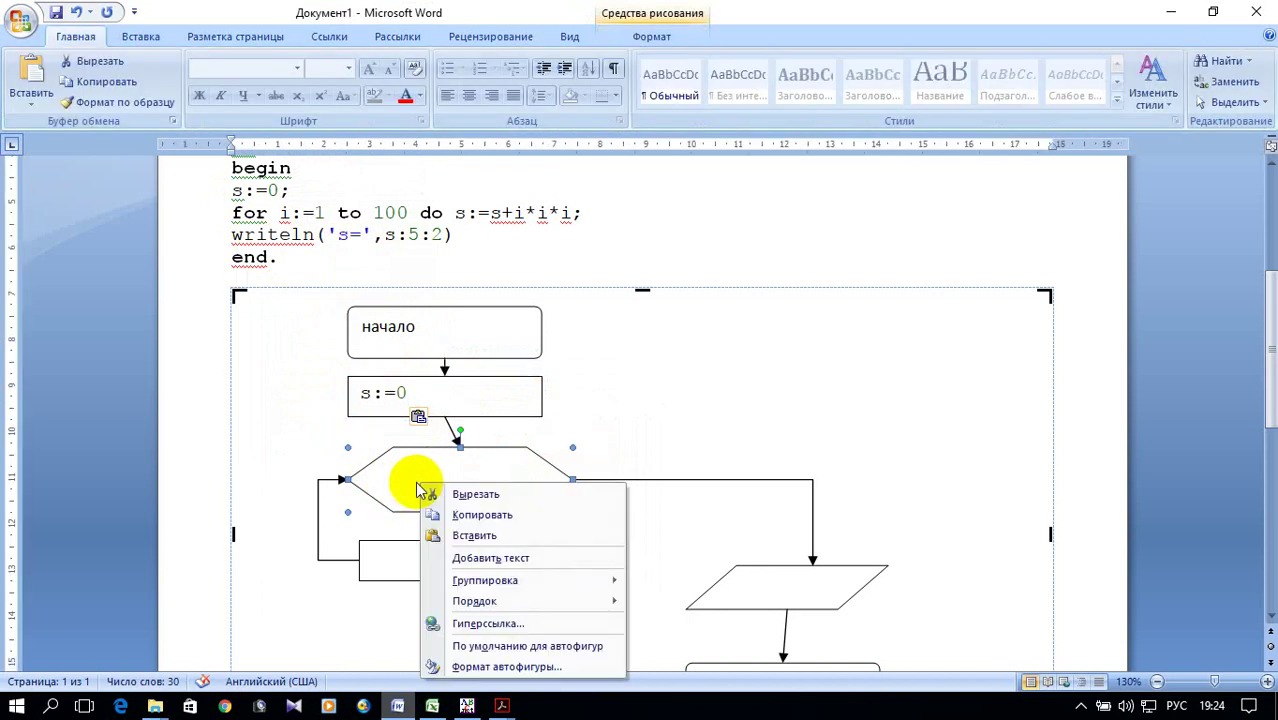
left_click(478, 558)
type("I=1..100")
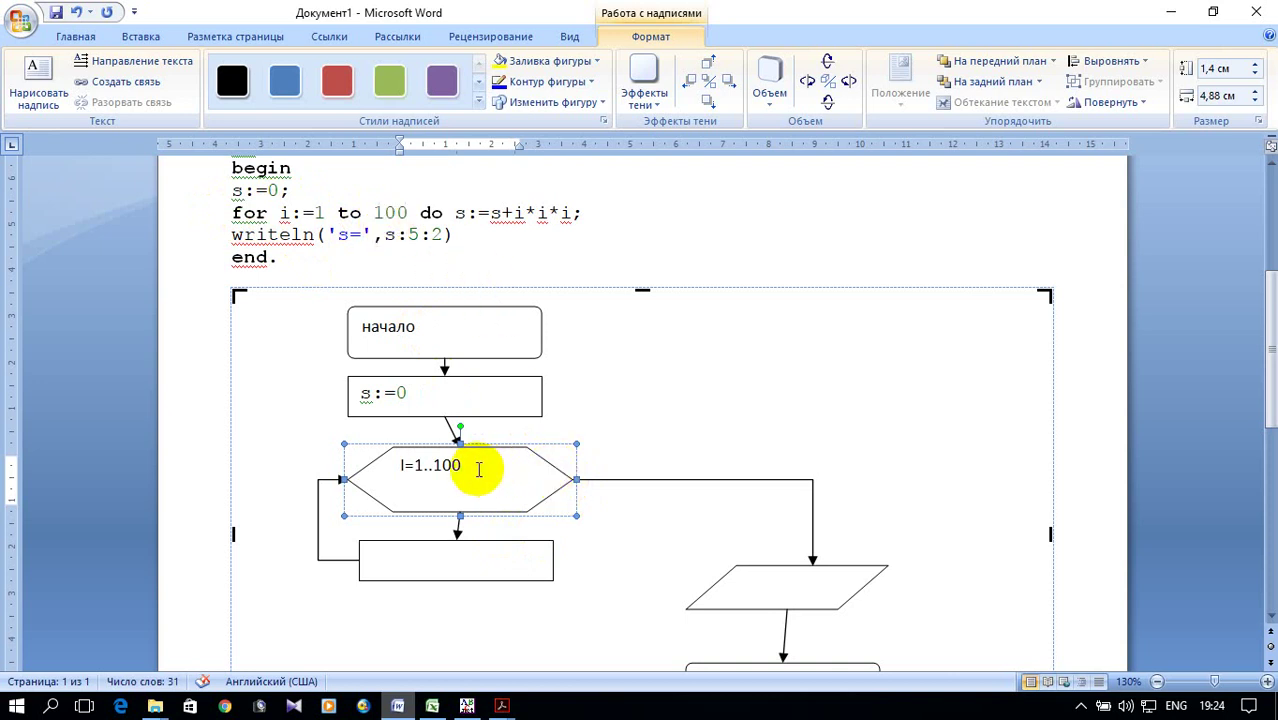
Copy s:=s+i*i*i from the for line and paste it into the loop-body rectangle.
left_click(479, 562)
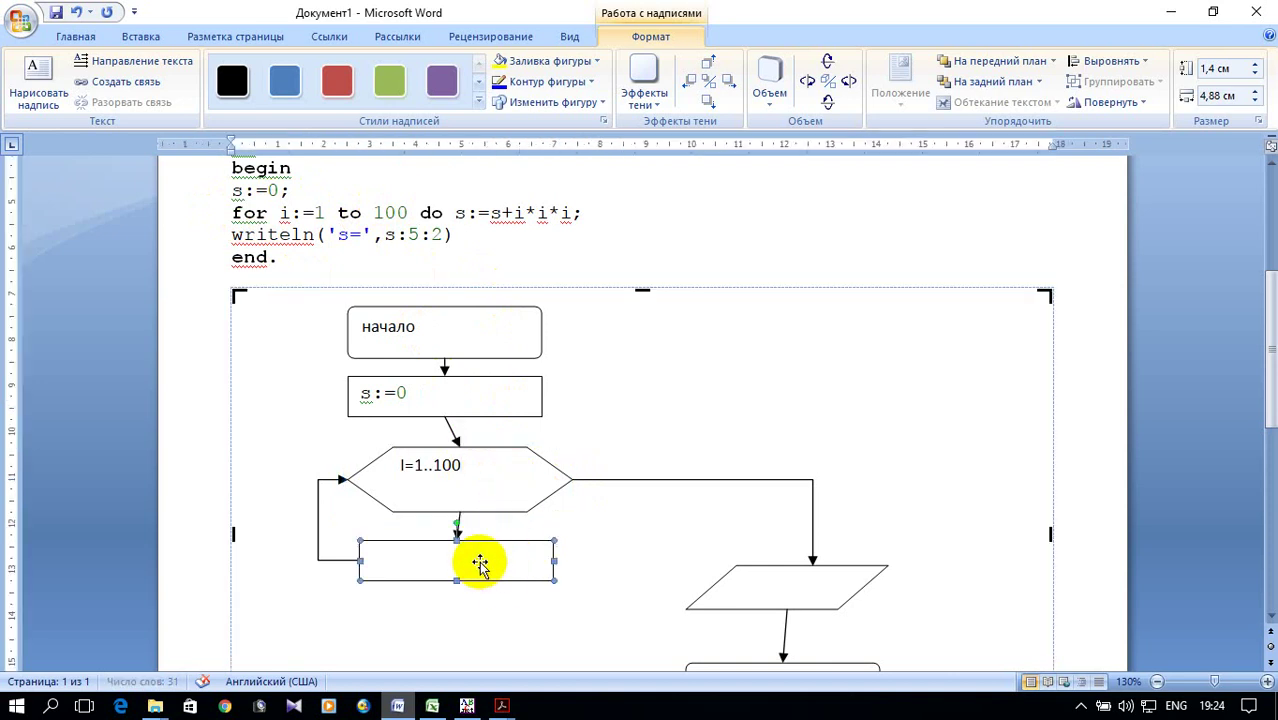
left_click_drag(455, 213, 570, 213)
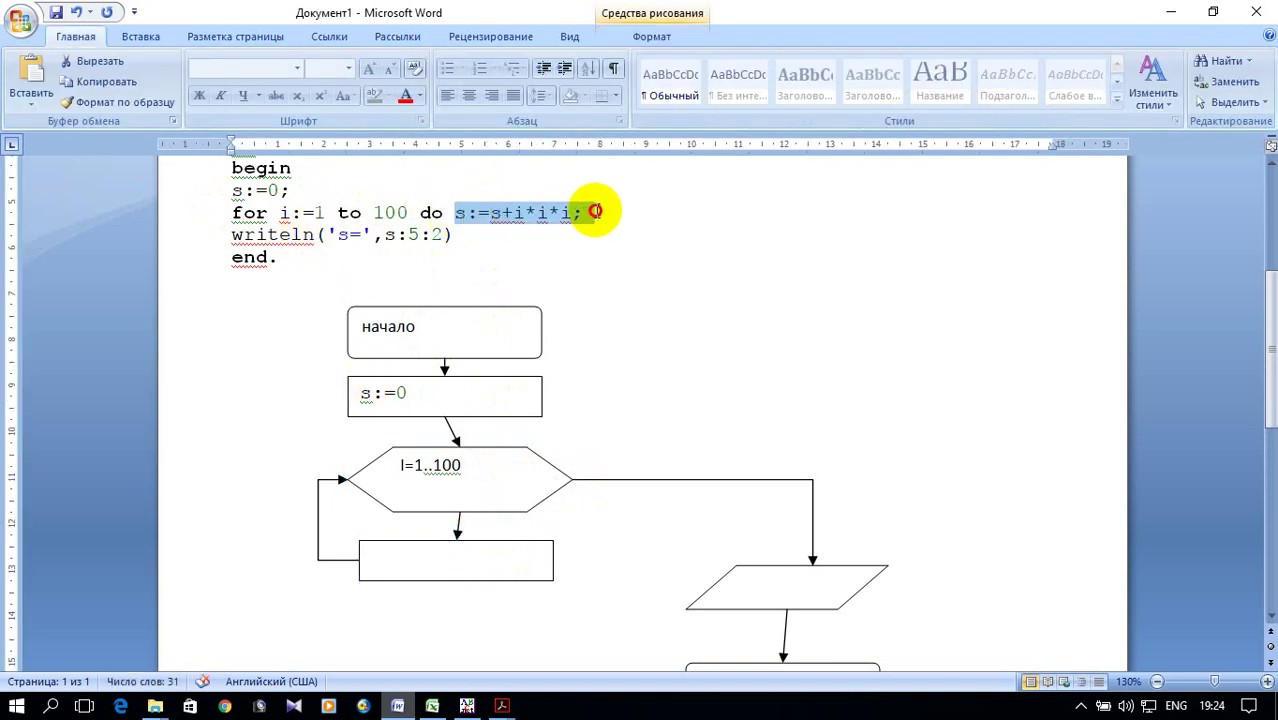
right_click(540, 222)
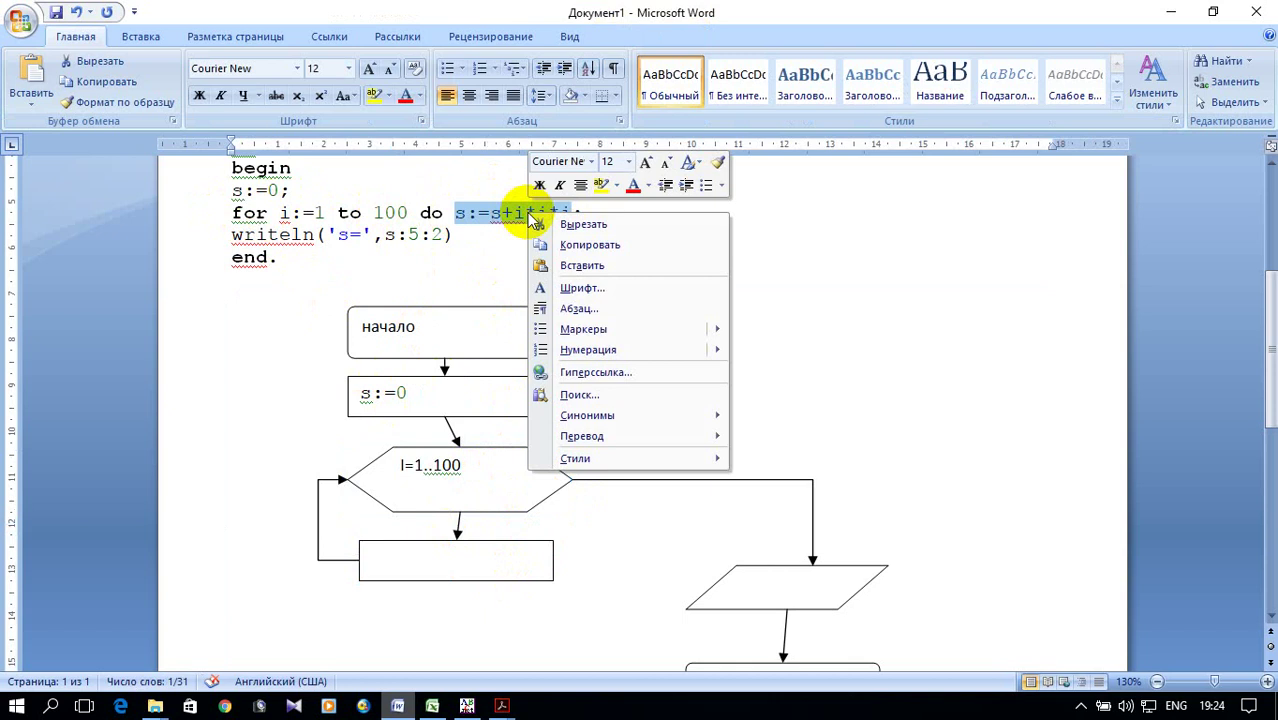
left_click(575, 243)
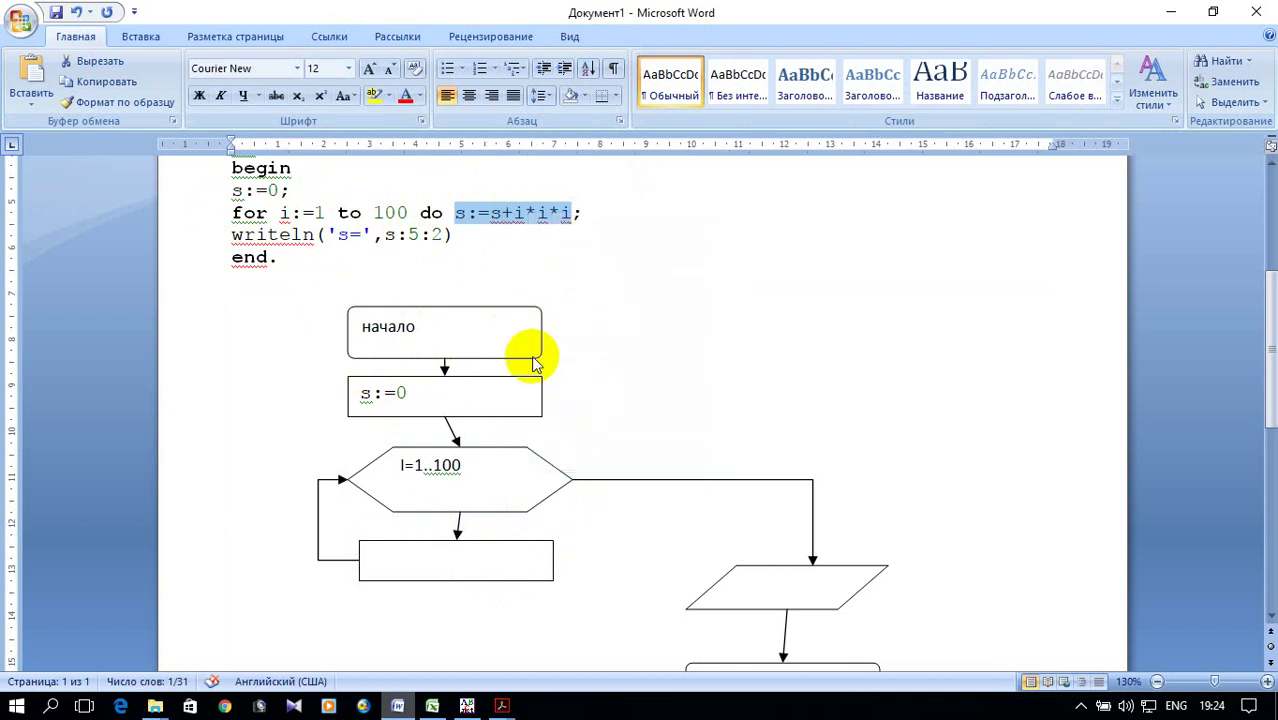
left_click(498, 560)
right_click(497, 558)
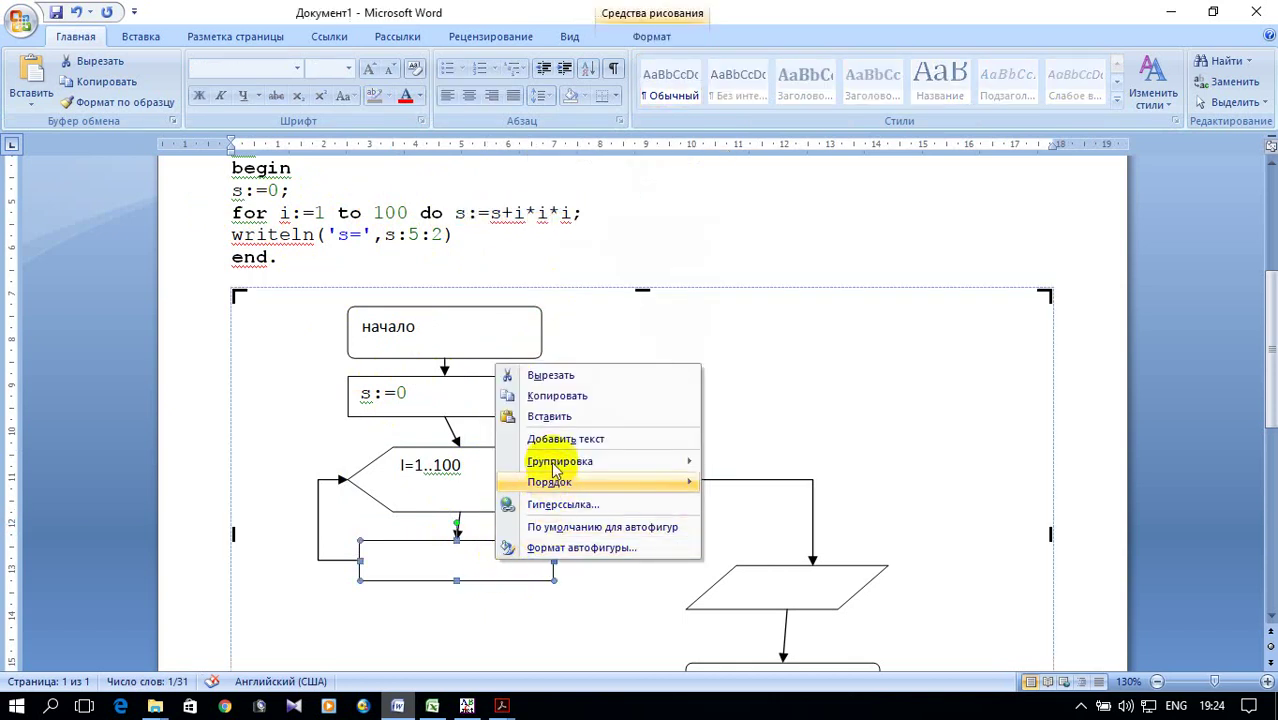
left_click(566, 438)
right_click(483, 565)
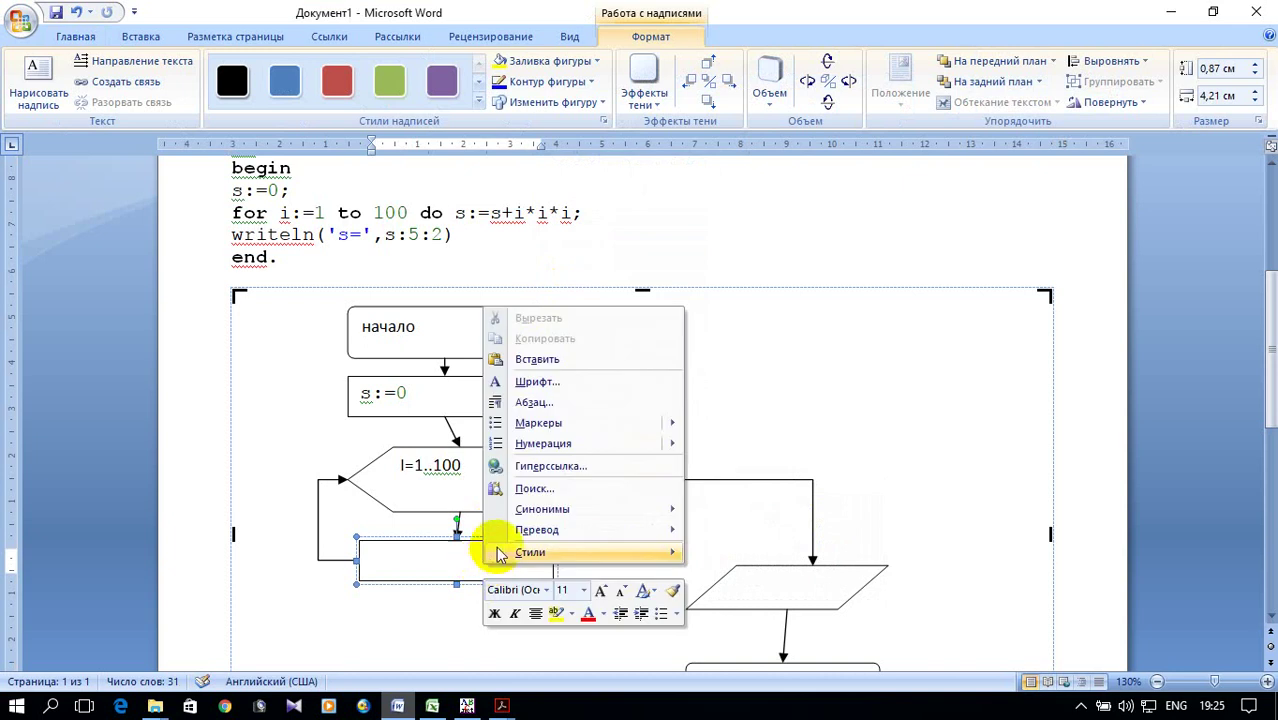
left_click(530, 352)
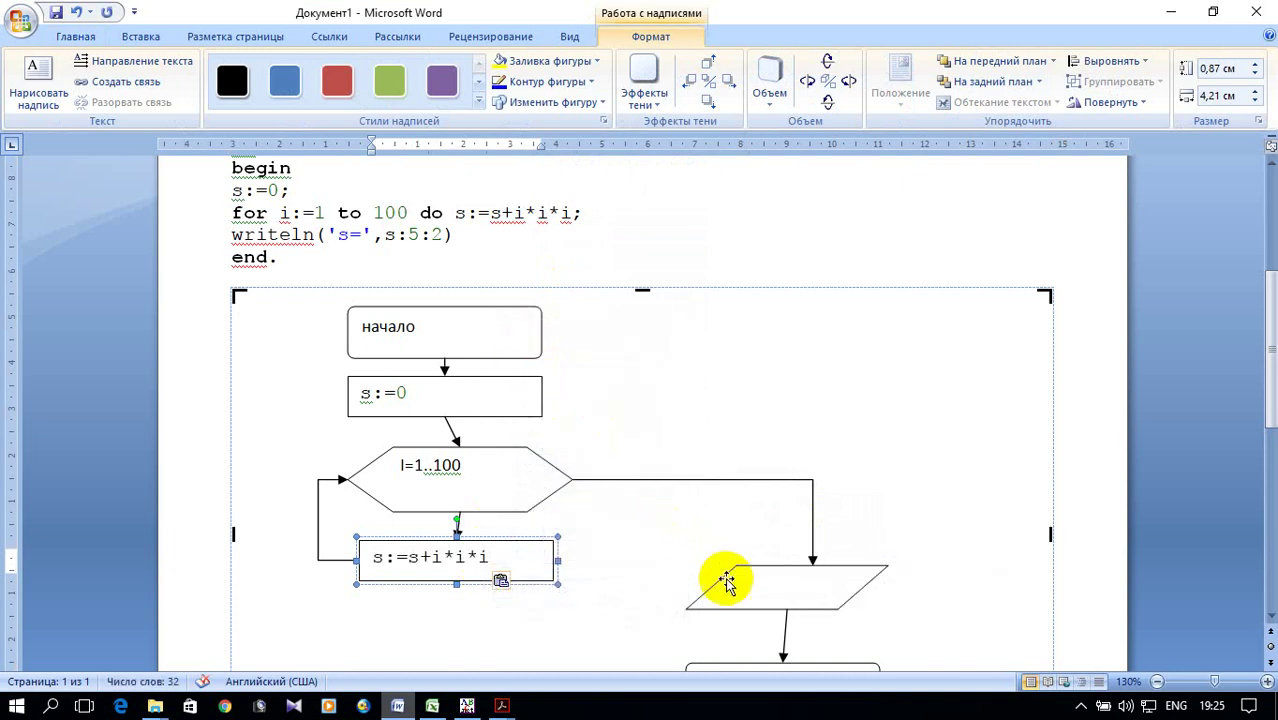
Label the parallelogram s.
left_click(779, 598)
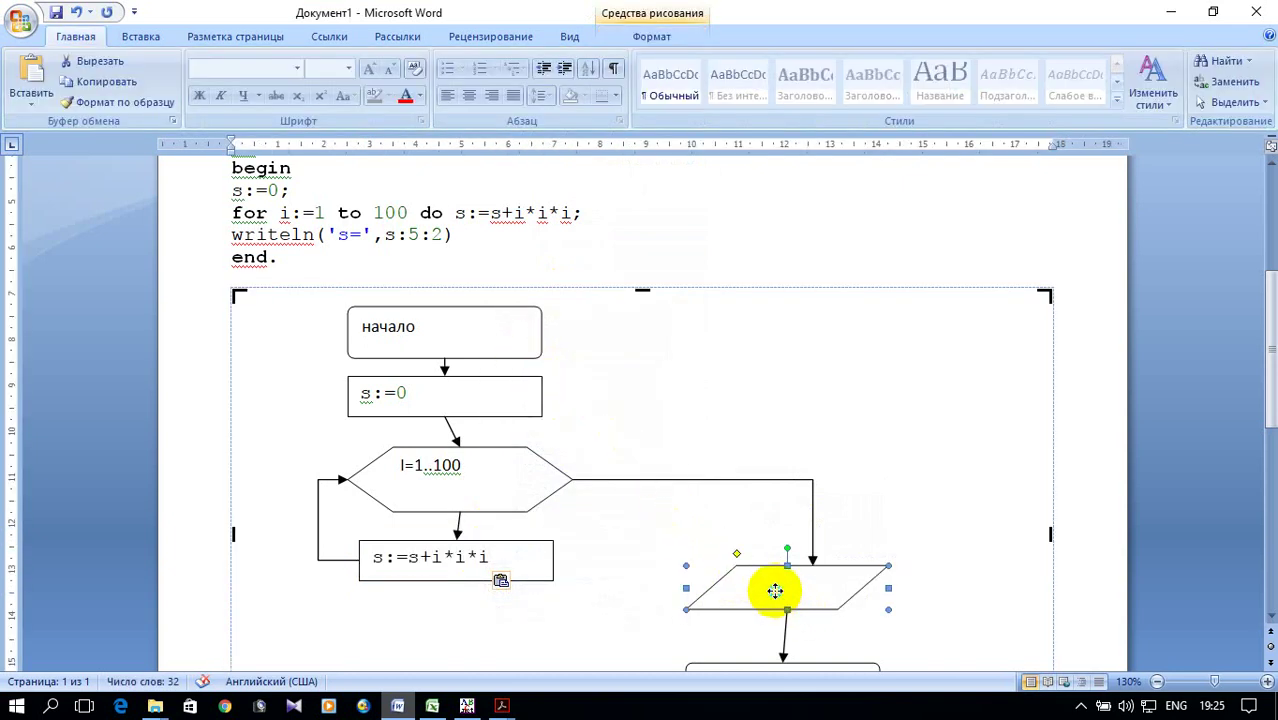
right_click(775, 591)
left_click(830, 471)
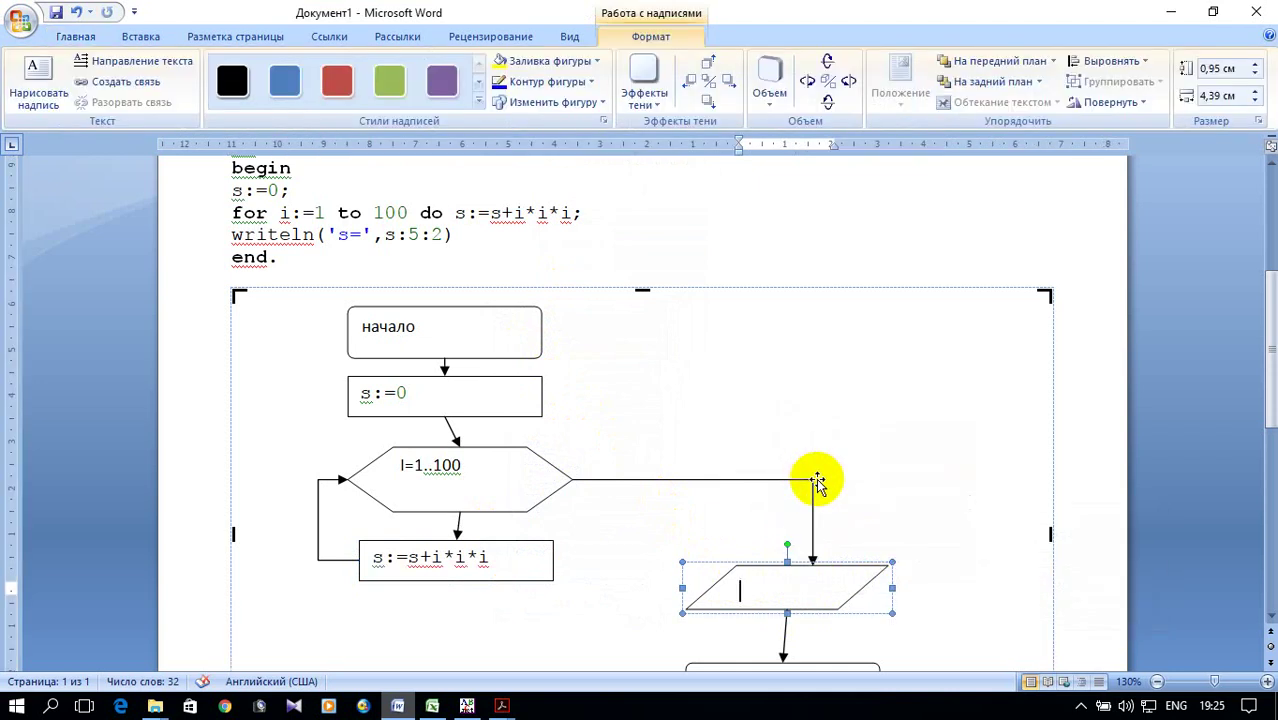
scroll(880, 470, "down", 3)
type("s")
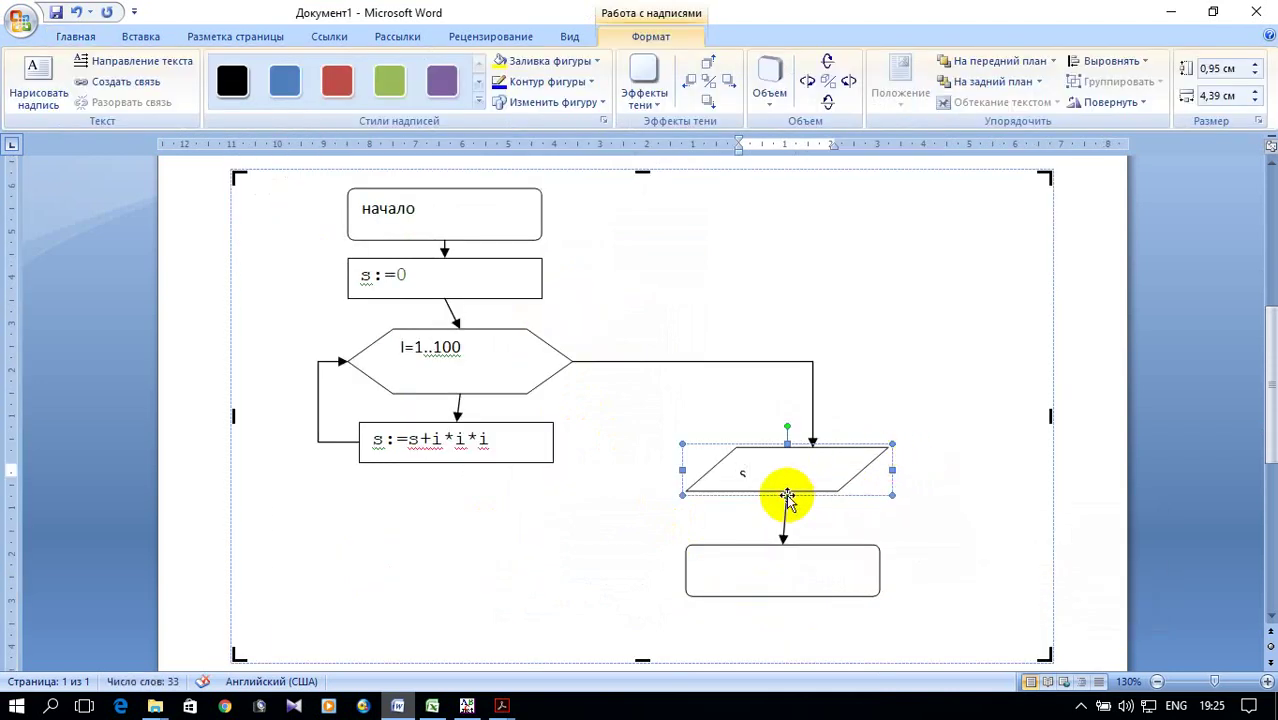
left_click(787, 494)
left_click(784, 507)
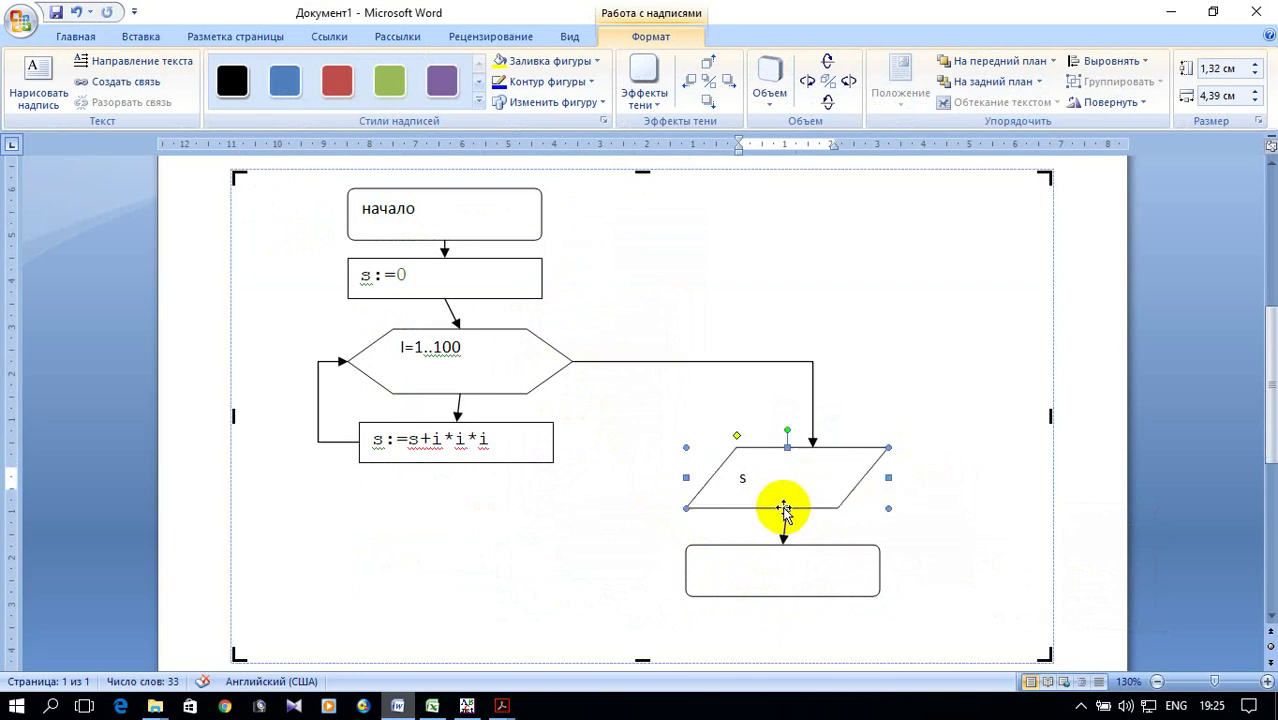
Label the bottom rounded rectangle конец.
left_click(779, 562)
right_click(787, 570)
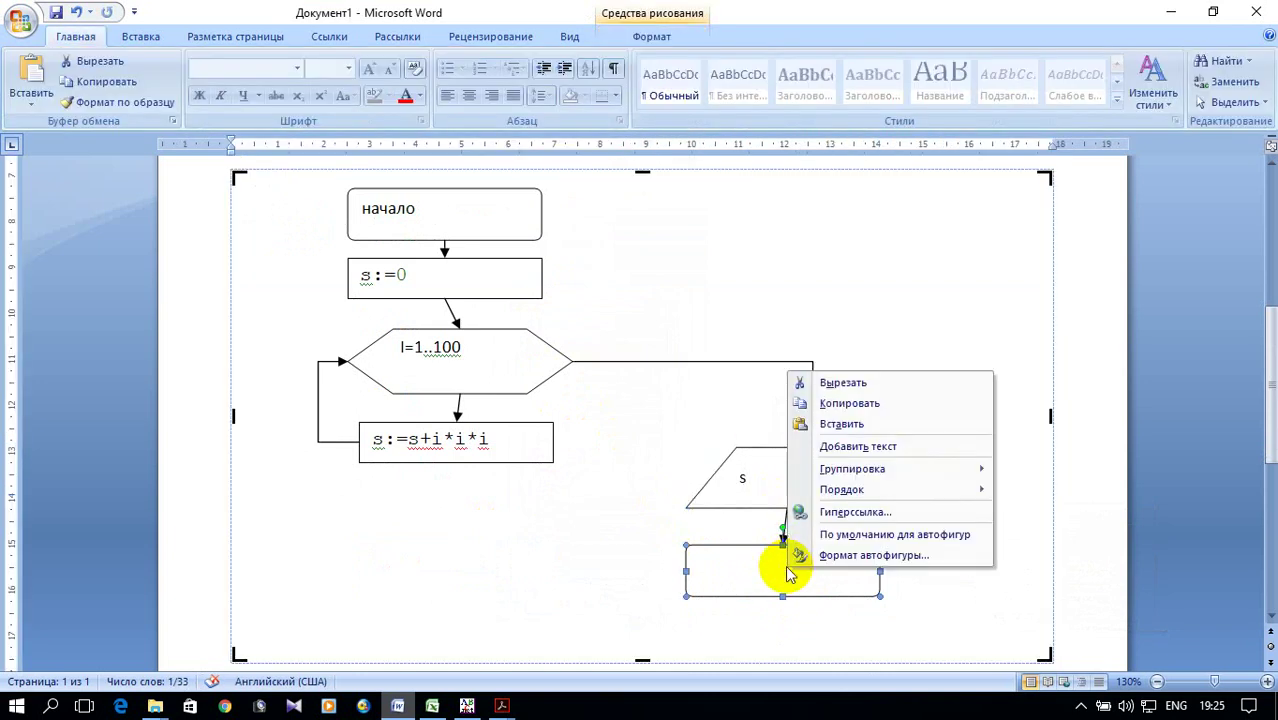
left_click(835, 446)
type("конец")
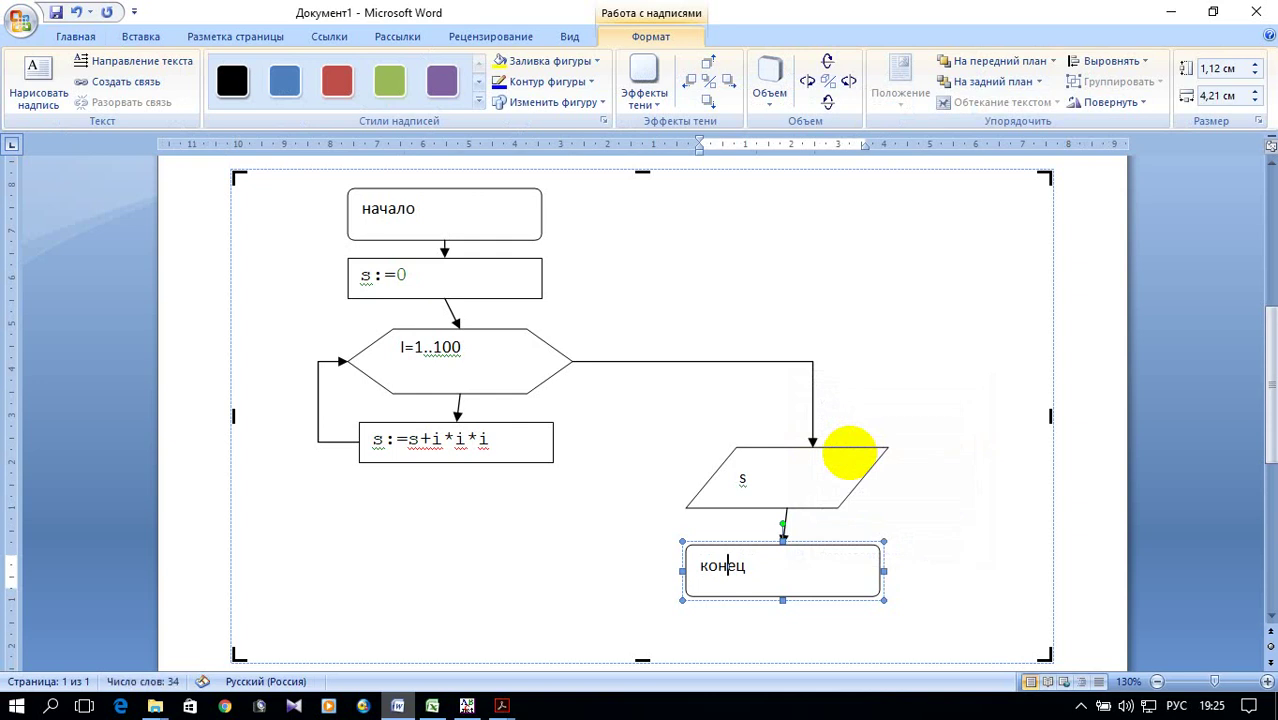
left_click(965, 384)
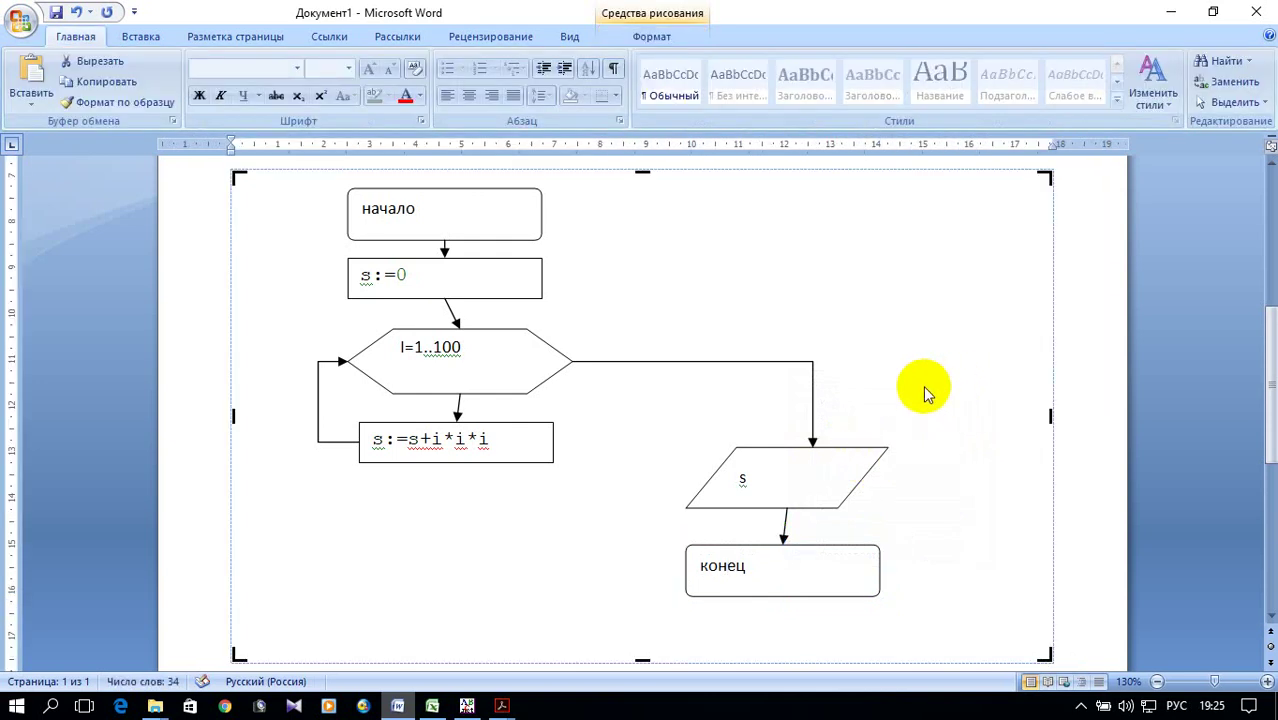
Trim the drawing canvas with Подобрать размер and review the code and flowchart.
right_click(941, 172)
left_click(1008, 243)
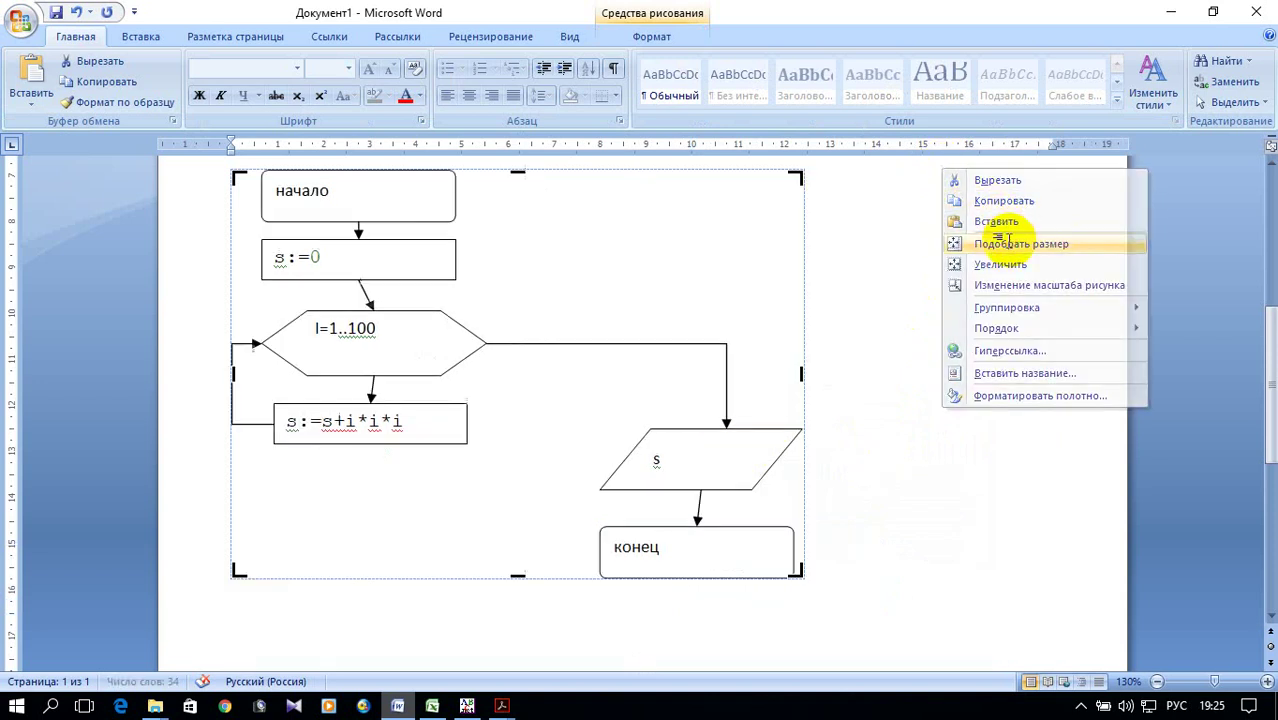
left_click(1008, 243)
scroll(892, 322, "up", 3)
scroll(894, 330, "up", 4)
scroll(895, 337, "down", 4)
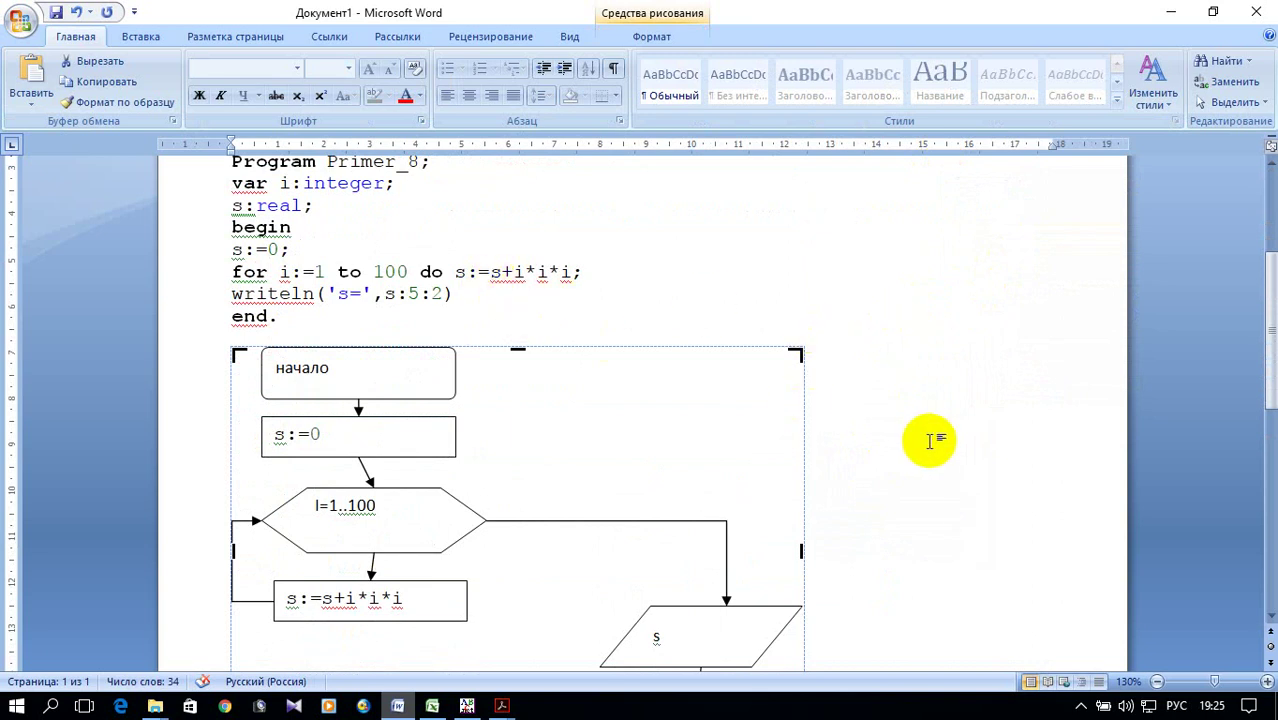
scroll(897, 435, "down", 1)
scroll(895, 448, "down", 2)
scroll(895, 448, "up", 2)
scroll(896, 448, "up", 2)
scroll(700, 358, "down", 2)
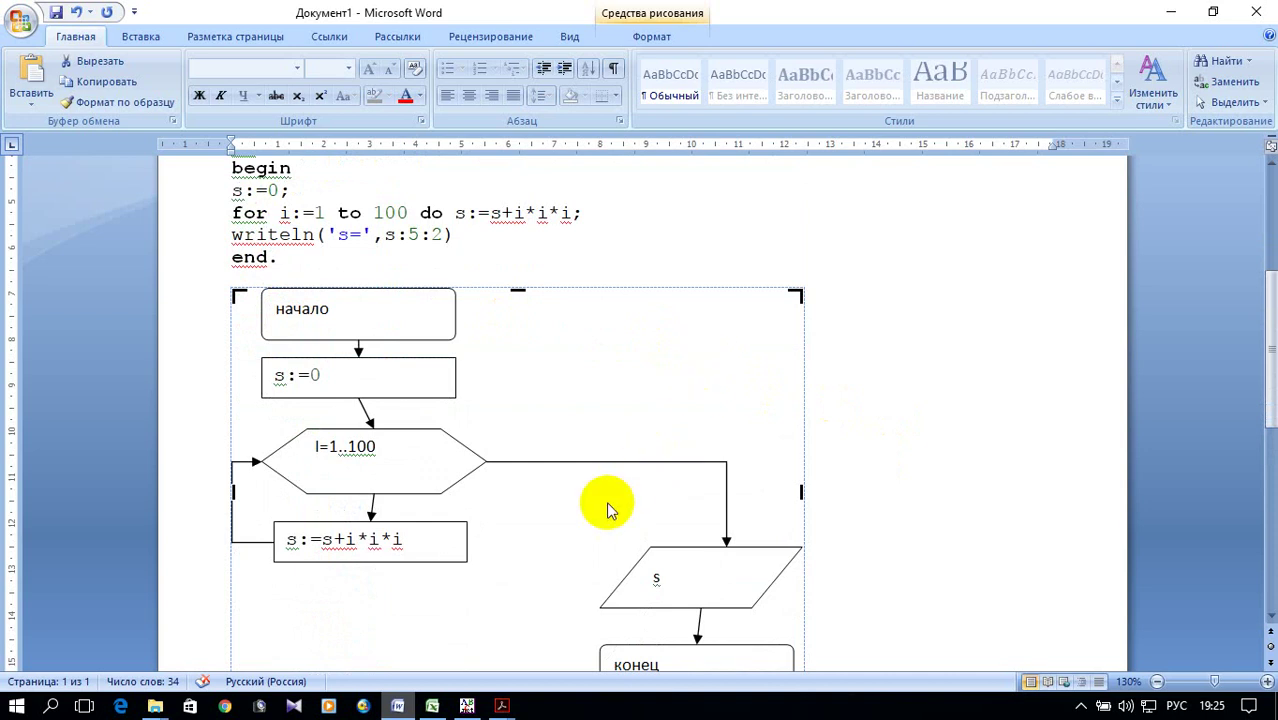
scroll(543, 515, "down", 1)
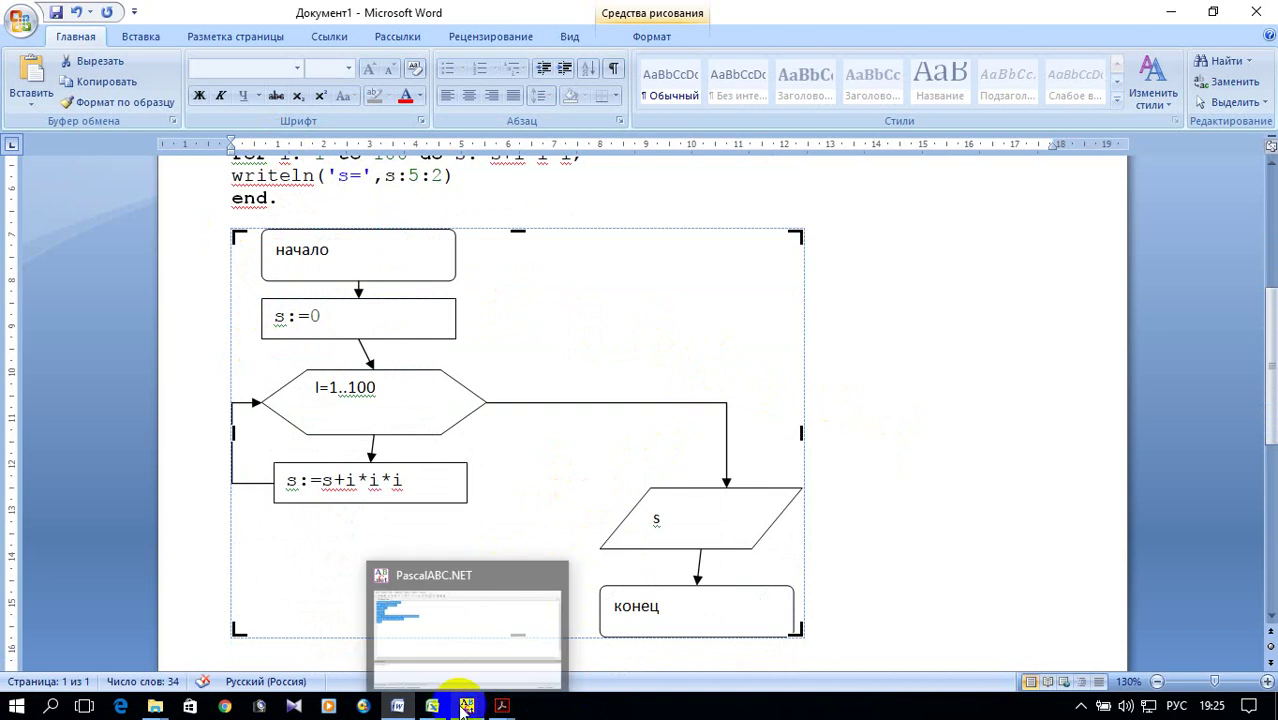
Bring the Лабораторная работа №3 PDF forward in Acrobat Reader and reveal the hidden tray icons.
left_click(468, 630)
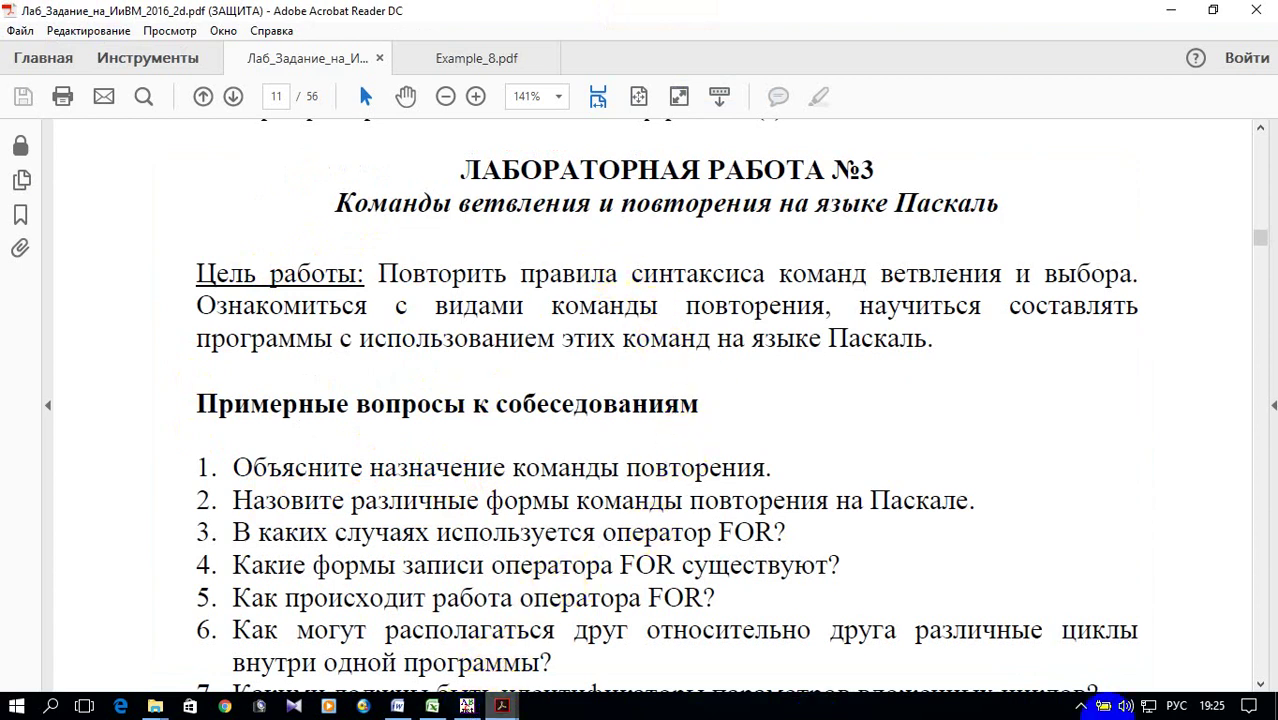
left_click(1080, 707)
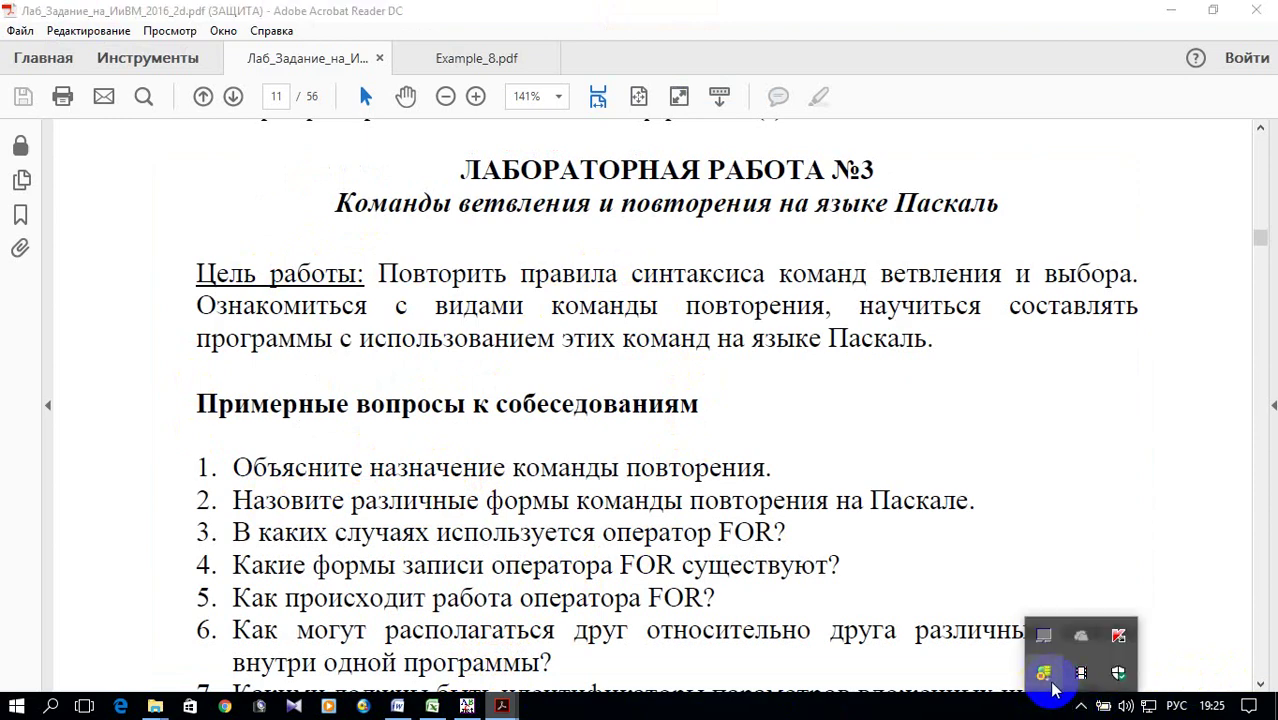